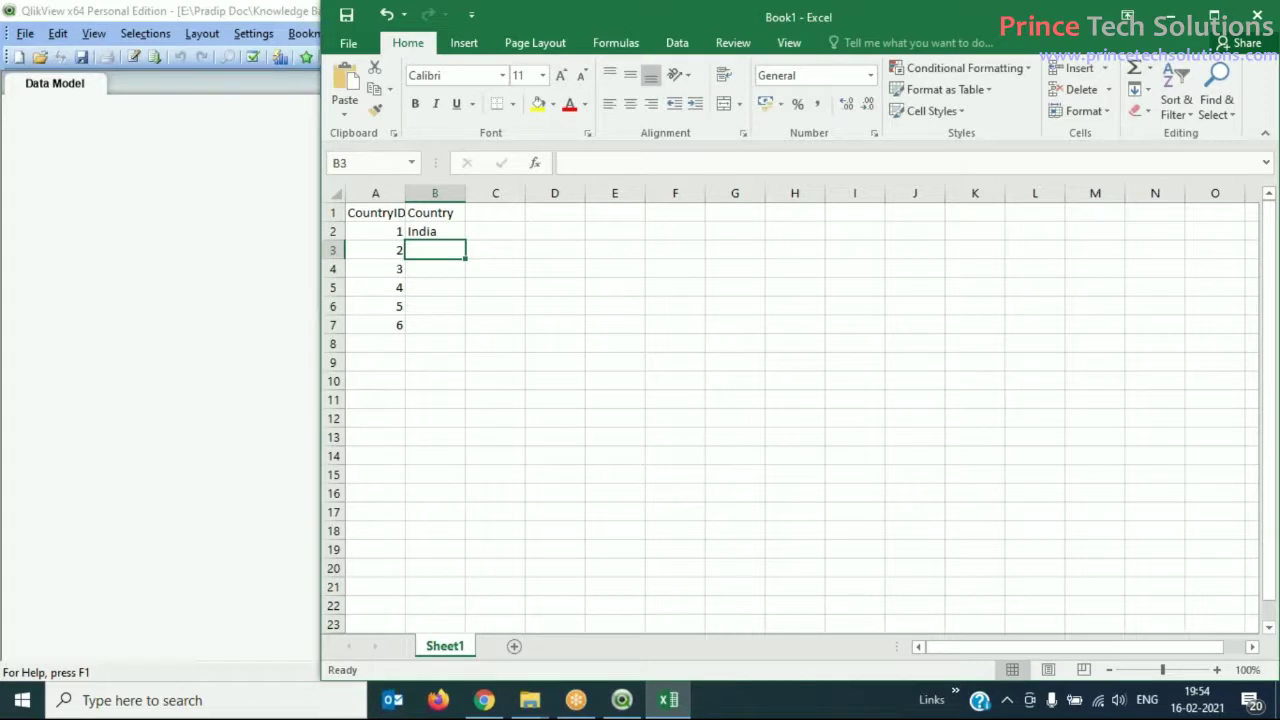
# - Enter the country names USA and Russia for CountryIDs 2 and 3 in cells B3 and B4
pyautogui.write('USA')
pyautogui.press('Return')
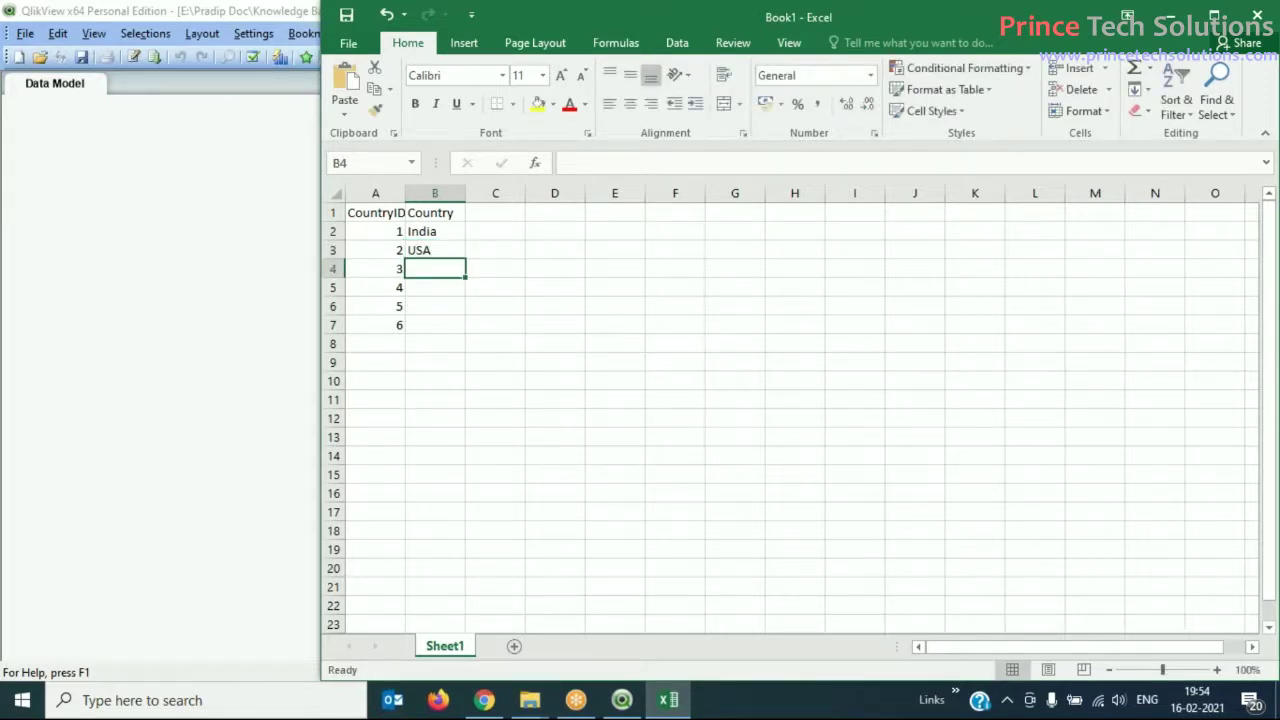
pyautogui.write('Ras')
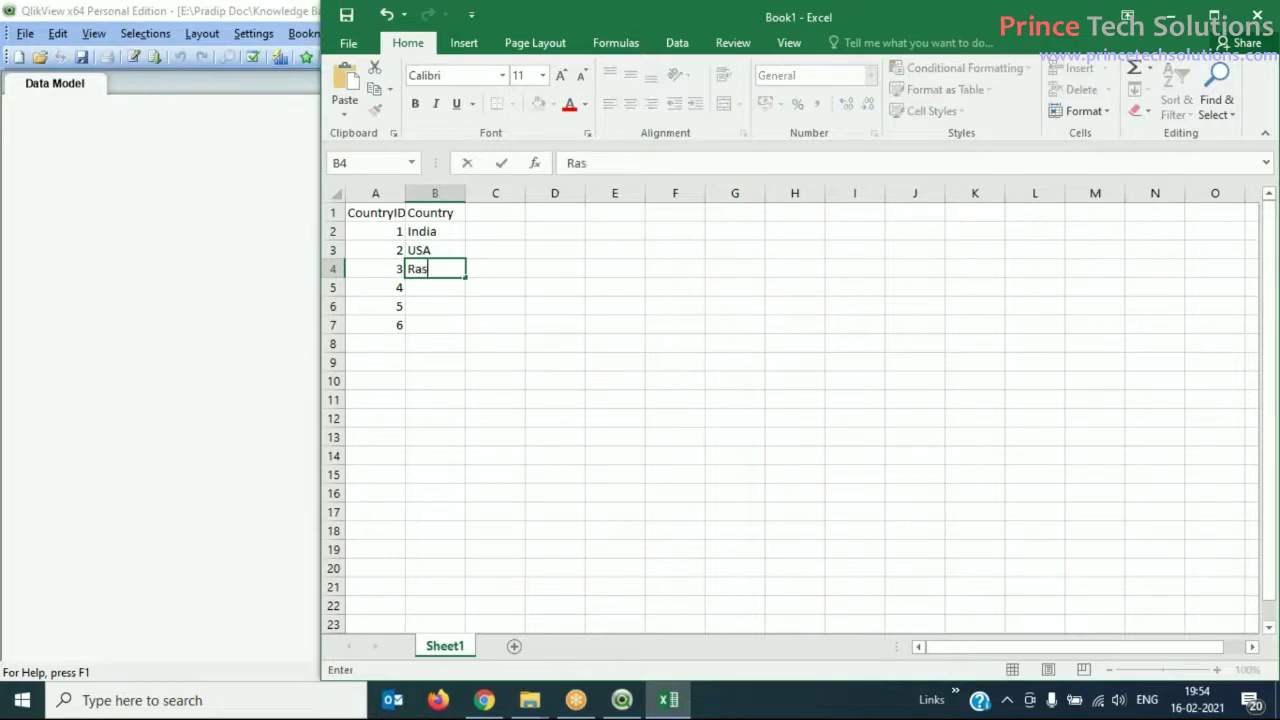
pyautogui.write('sia')
pyautogui.press('BackSpace')
pyautogui.press('BackSpace')
pyautogui.press('BackSpace')
pyautogui.press('Return')
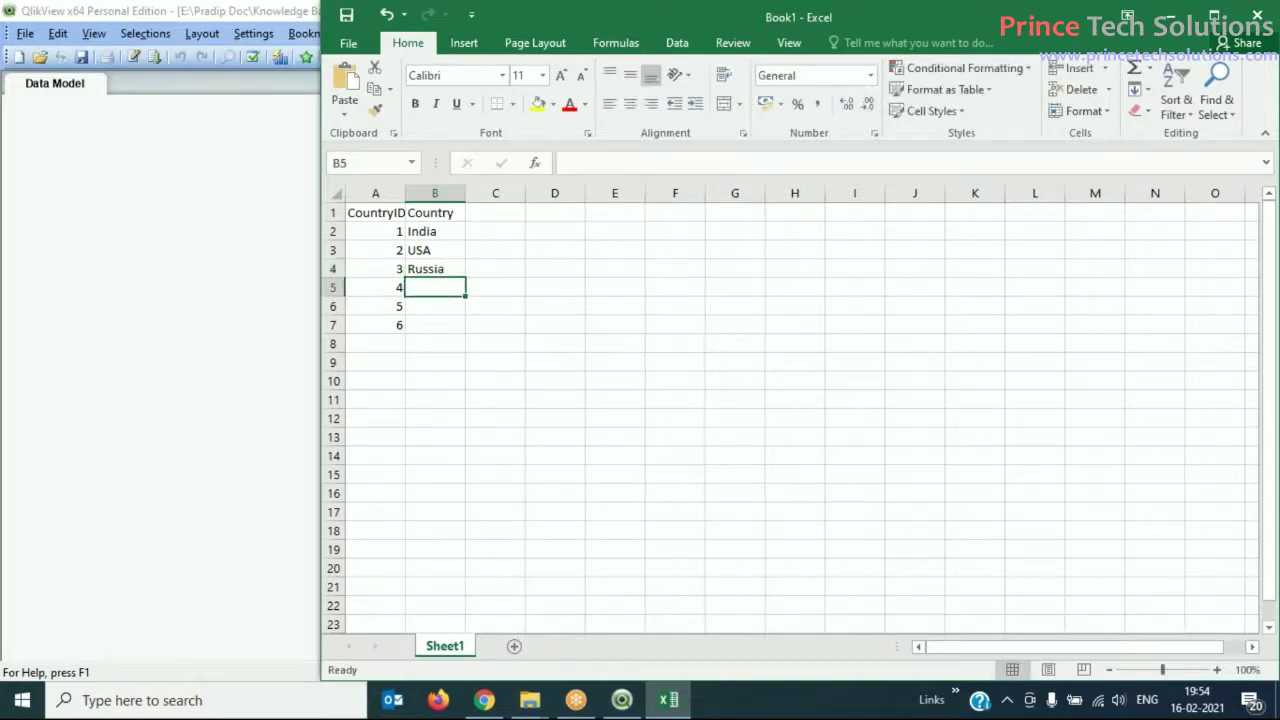
# - Enter UK, China and Italy as the country names for CountryIDs 4 to 6 in cells B5 to B7
pyautogui.write('UK')
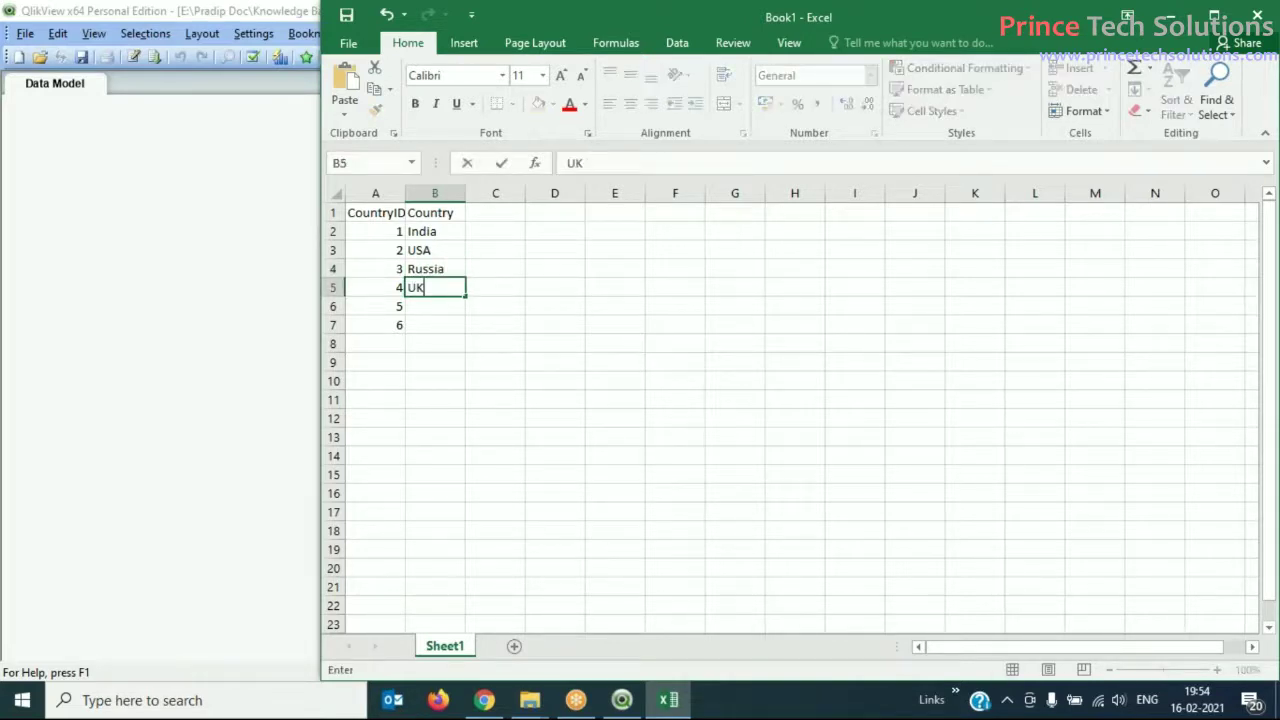
pyautogui.press('Return')
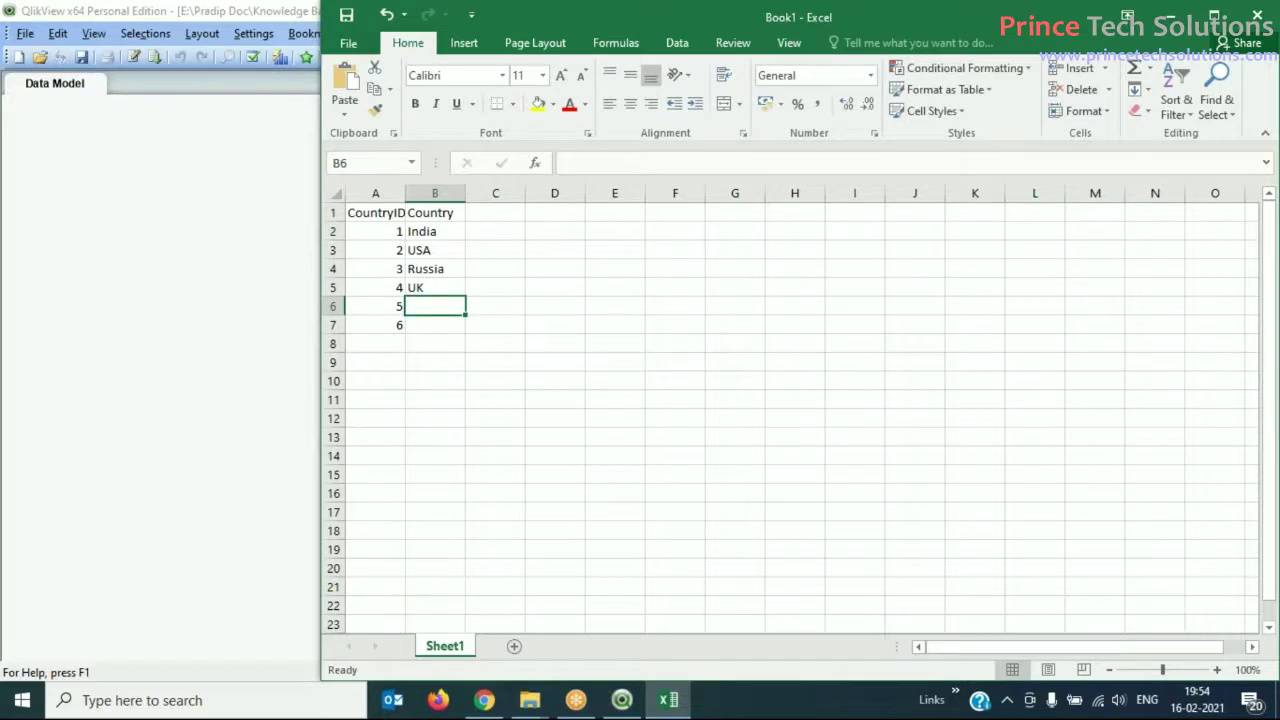
pyautogui.write('China')
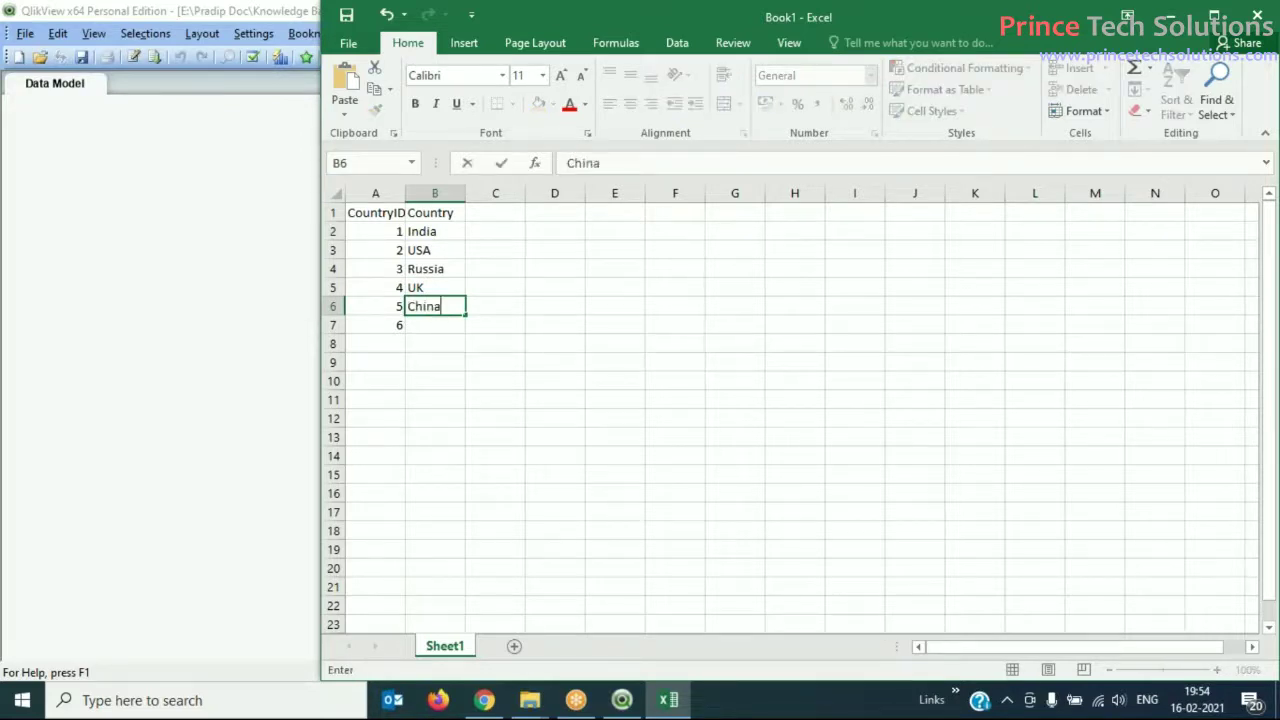
pyautogui.press('Return')
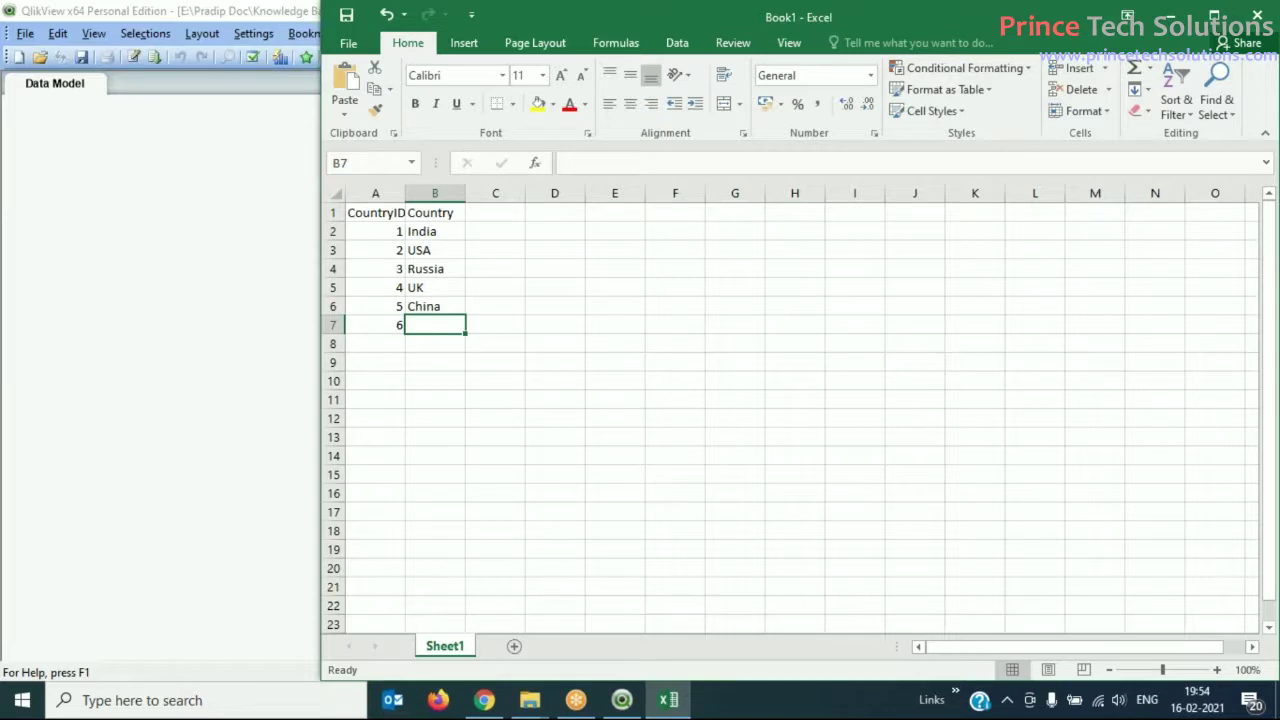
pyautogui.write('J')
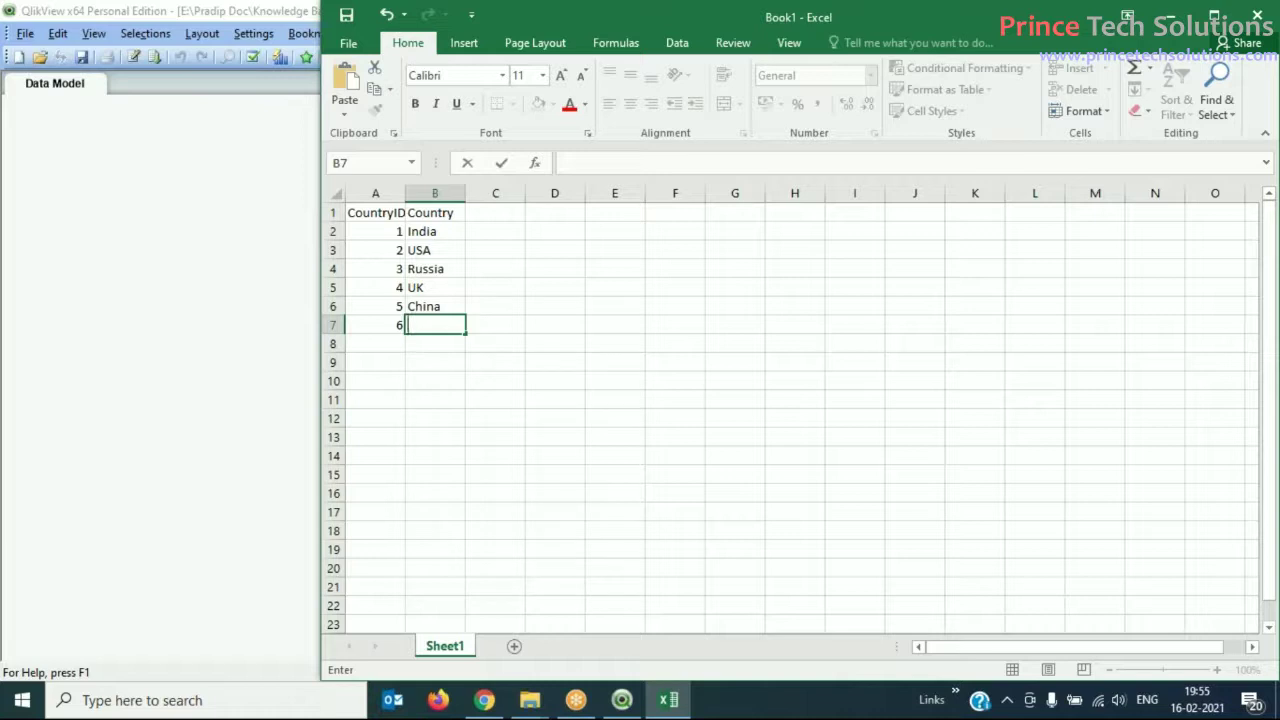
pyautogui.write('It')
pyautogui.press('Return')
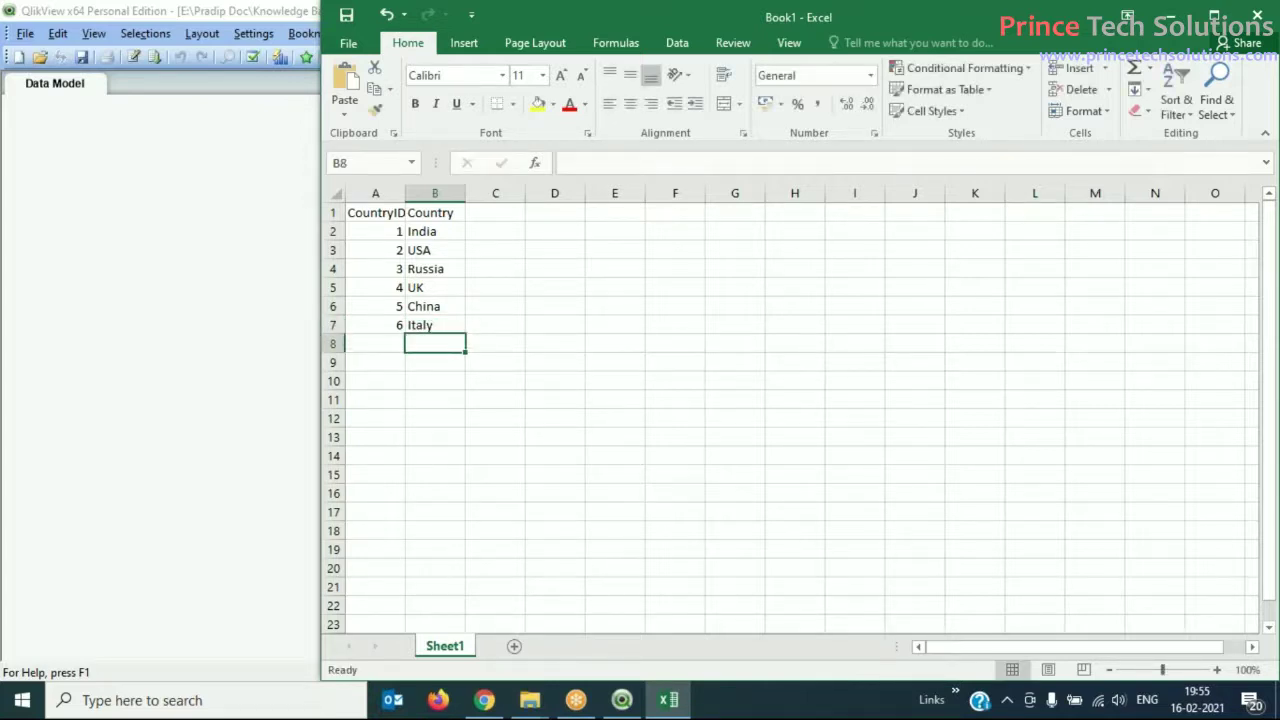
# - Widen columns A and B slightly so the CountryID and Country headers have enough room
pyautogui.click(471, 396)
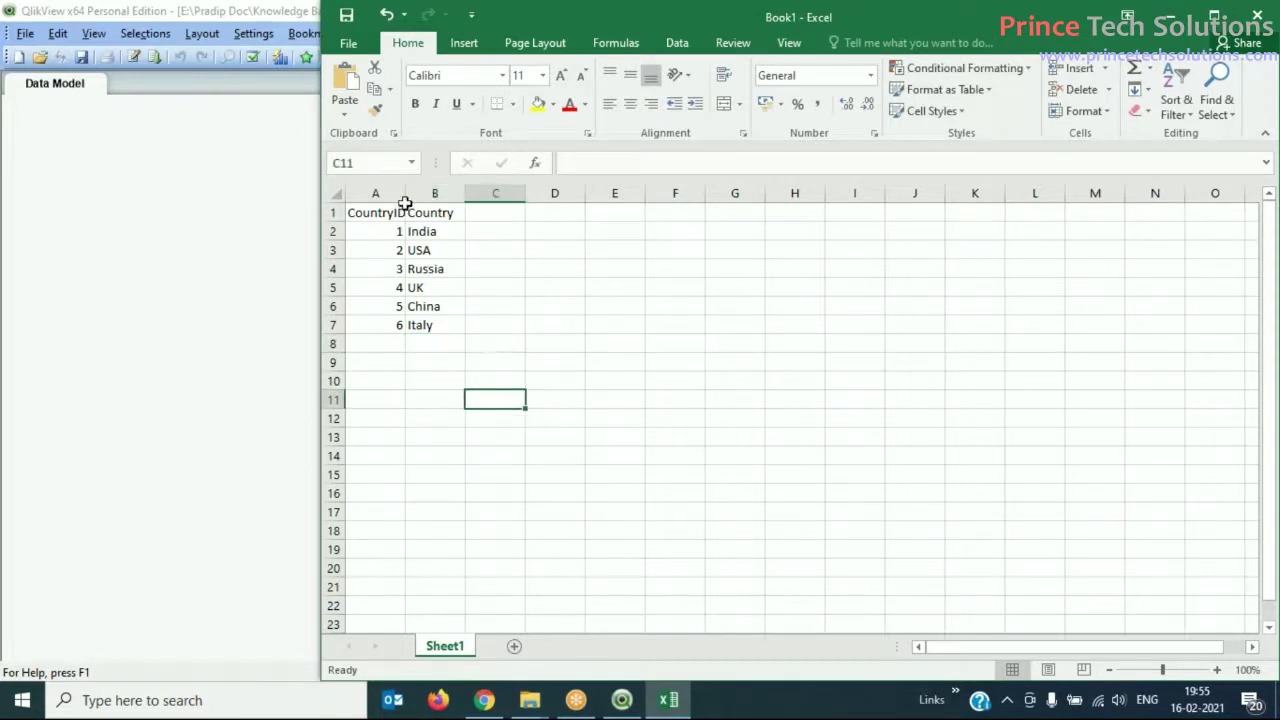
pyautogui.moveTo(402, 197); pyautogui.dragTo(486, 197)
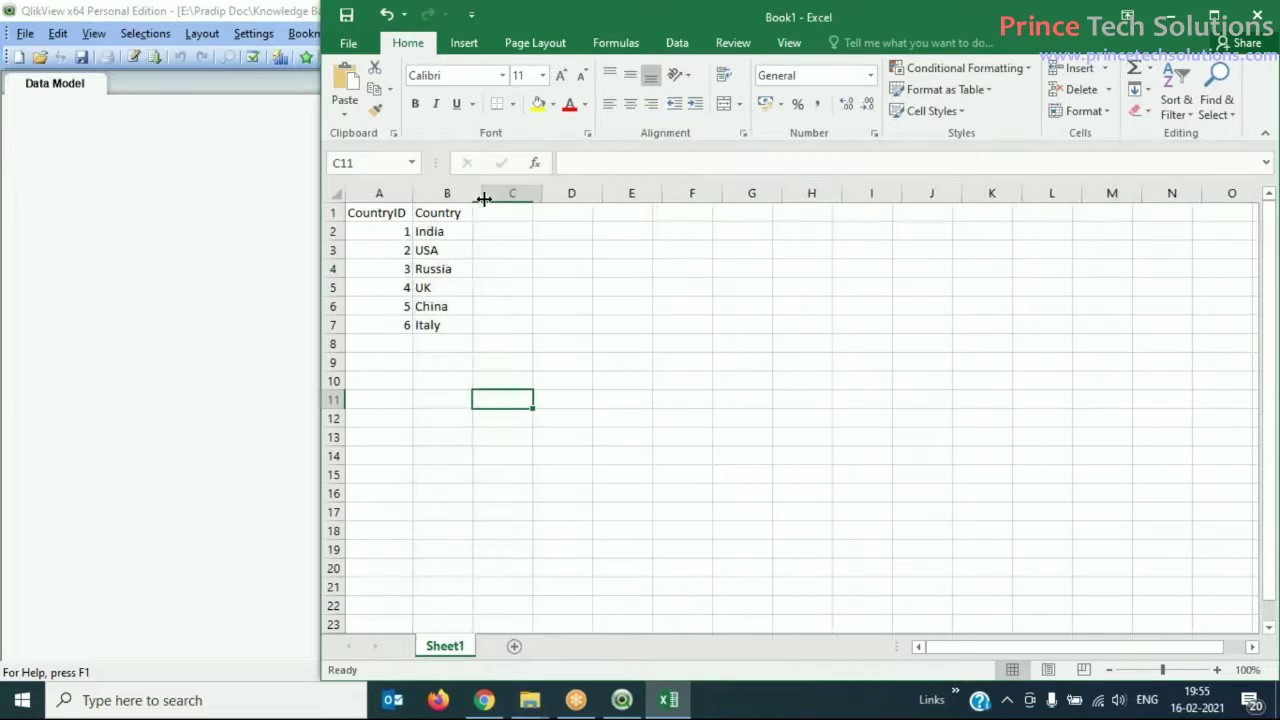
pyautogui.click(705, 506)
# - Rename Sheet1 to TblCountry and add a new blank worksheet after it
pyautogui.doubleClick(444, 646)
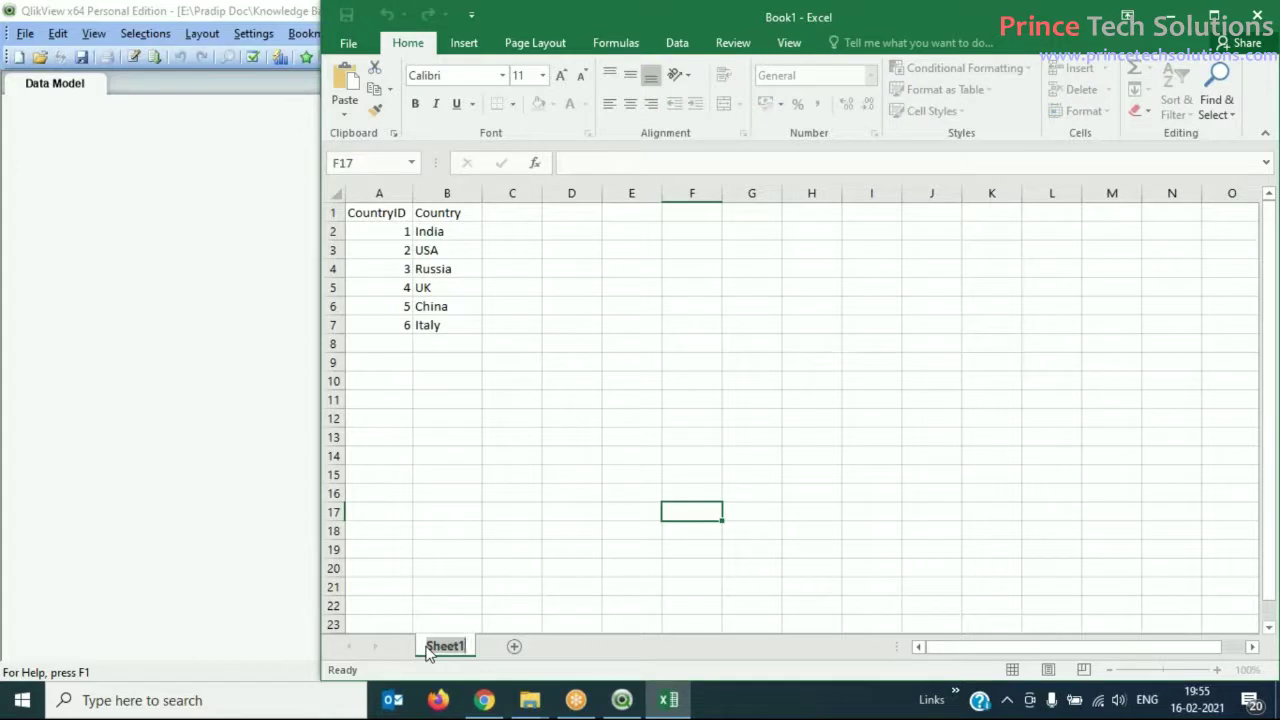
pyautogui.write('Tbl')
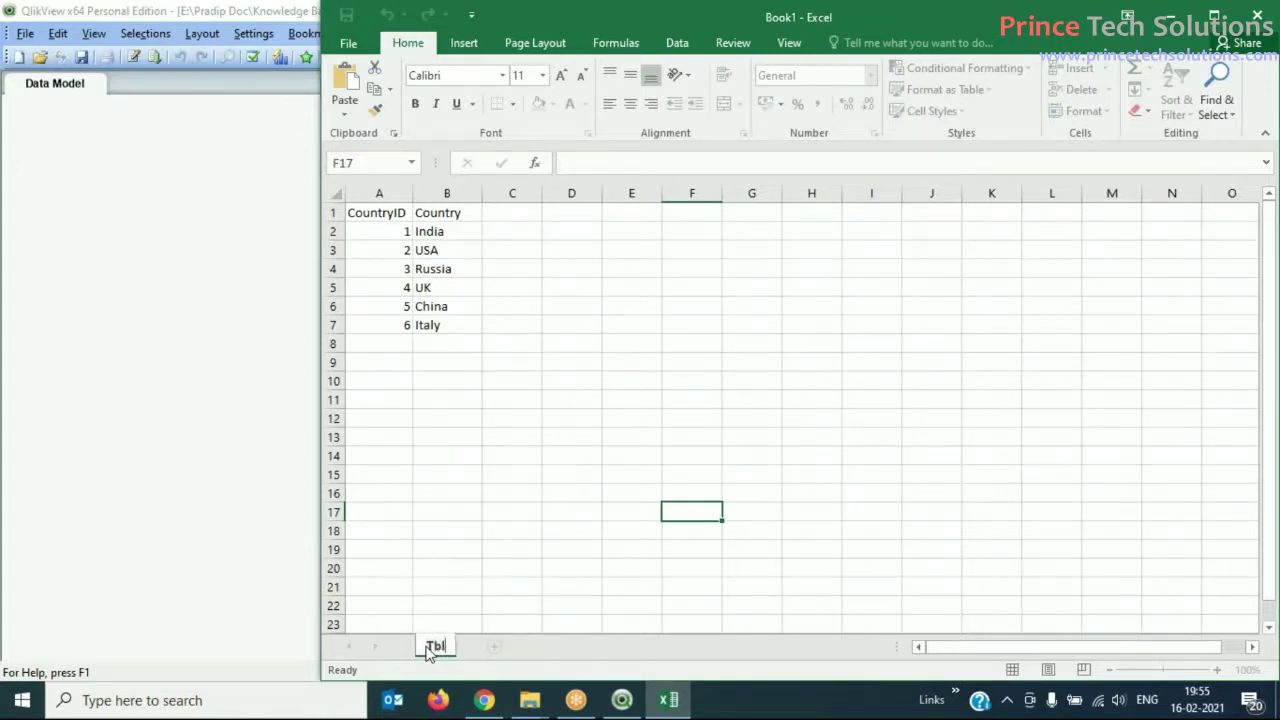
pyautogui.write('Country')
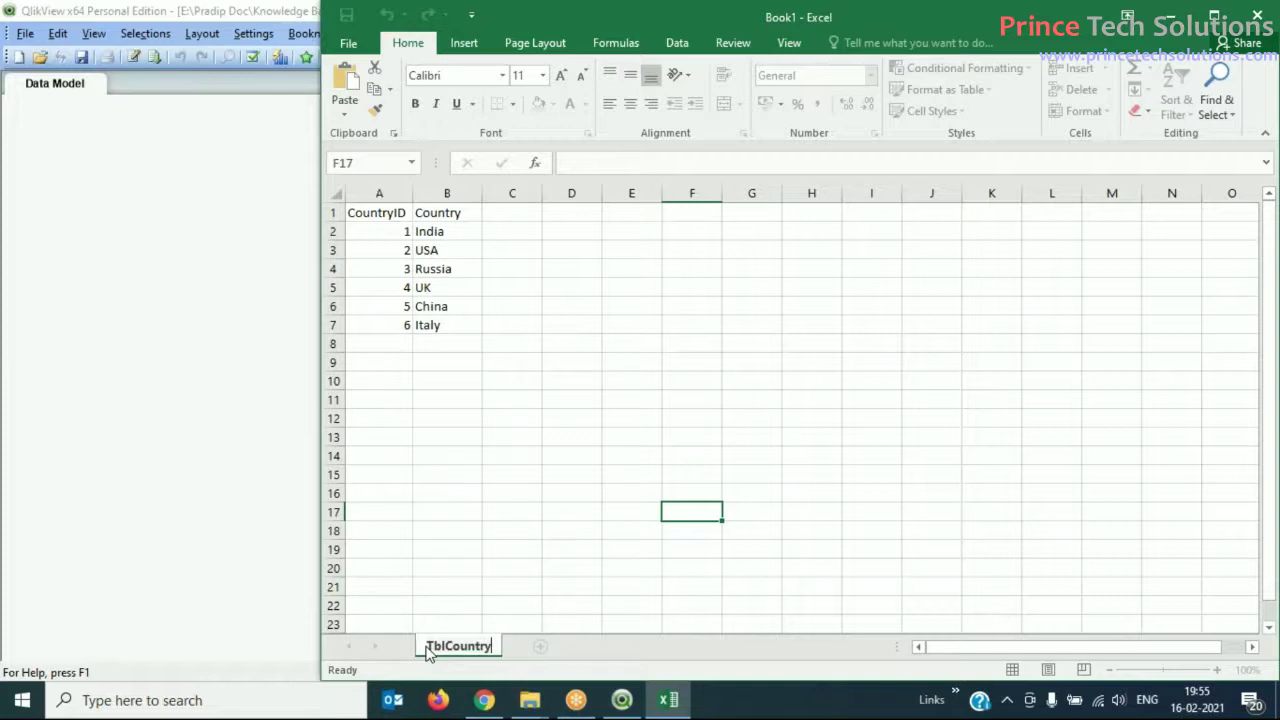
pyautogui.press('Return')
pyautogui.click(537, 648)
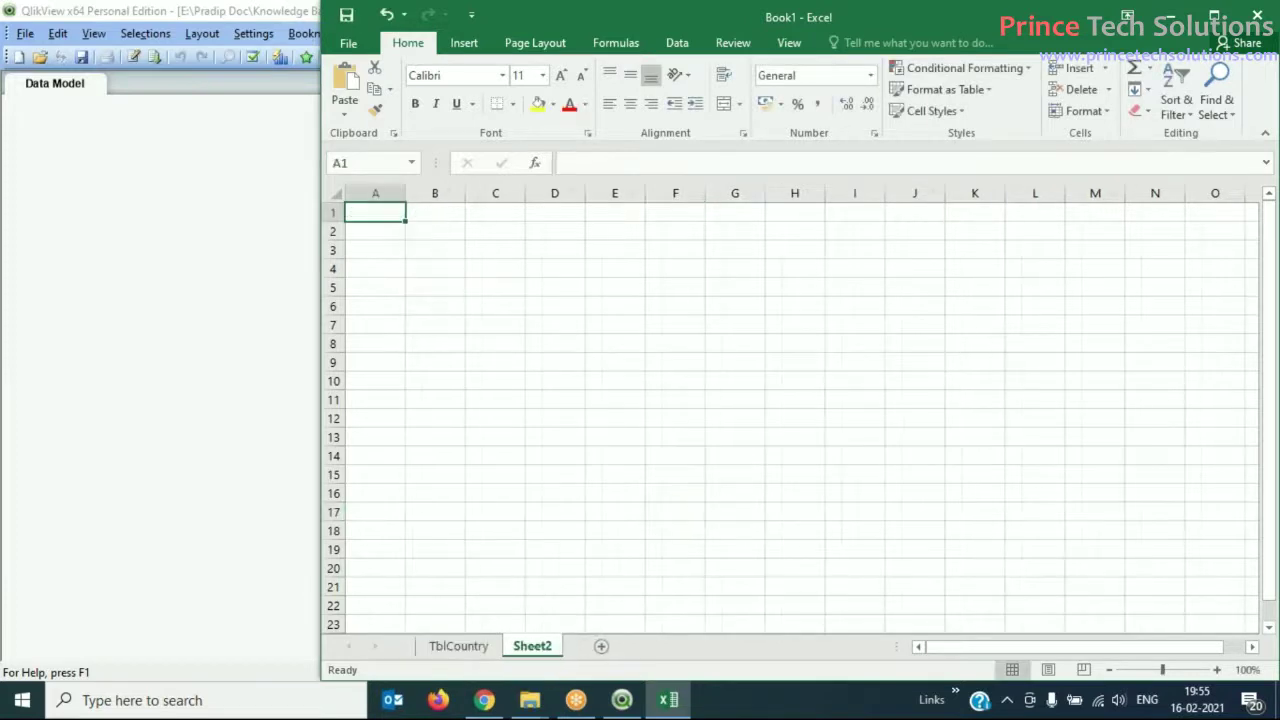
# - Change the Country header in cell B1 of the TblCountry sheet to CountryName
pyautogui.click(460, 648)
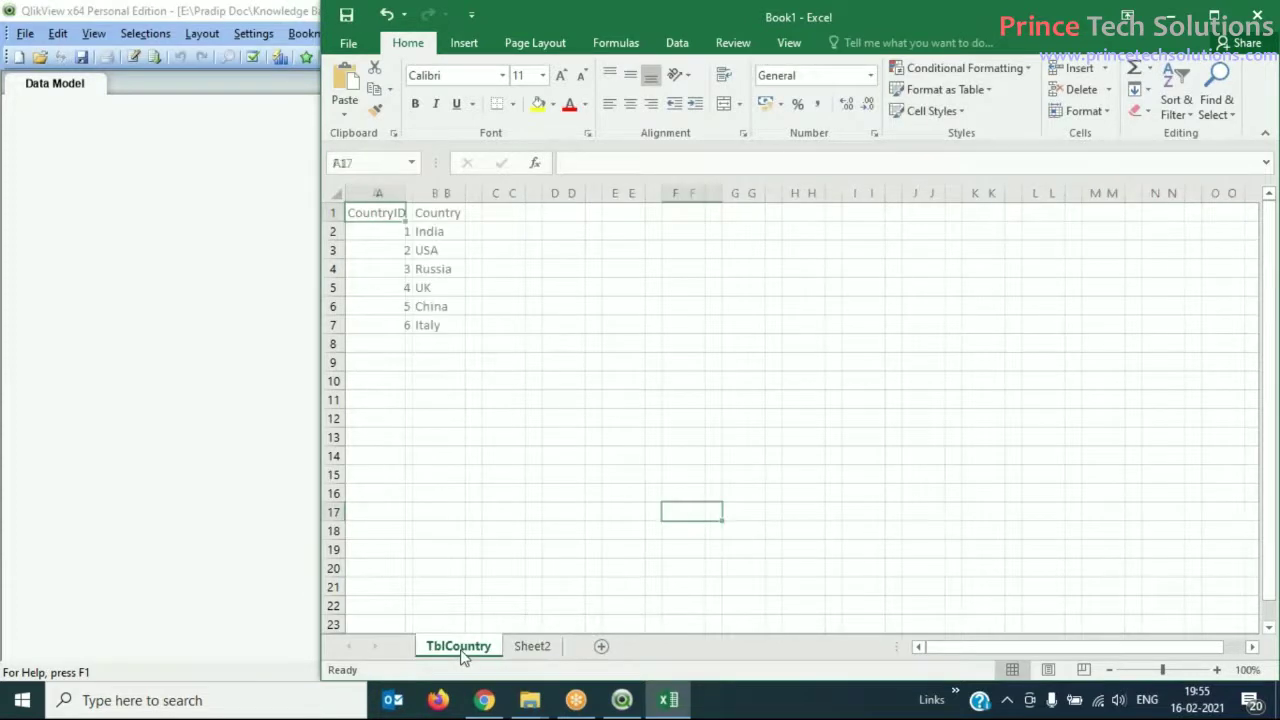
pyautogui.click(466, 216)
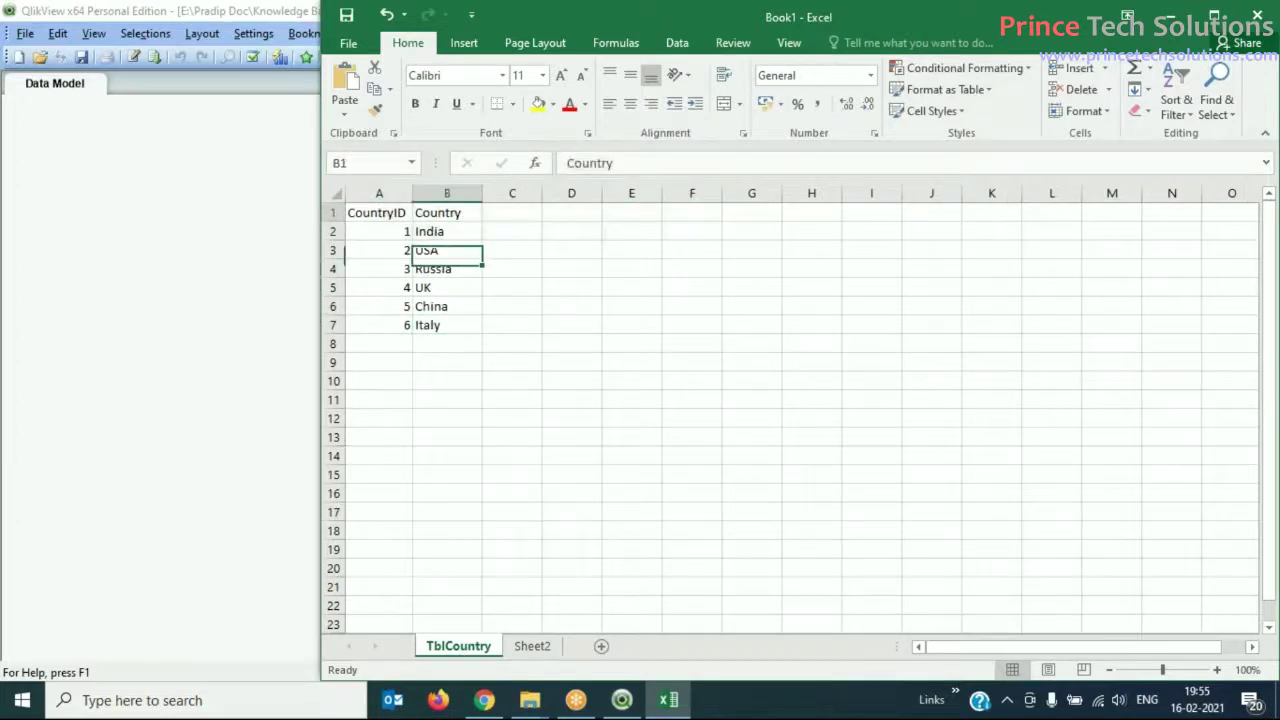
pyautogui.press('F2')
pyautogui.write('NAme')
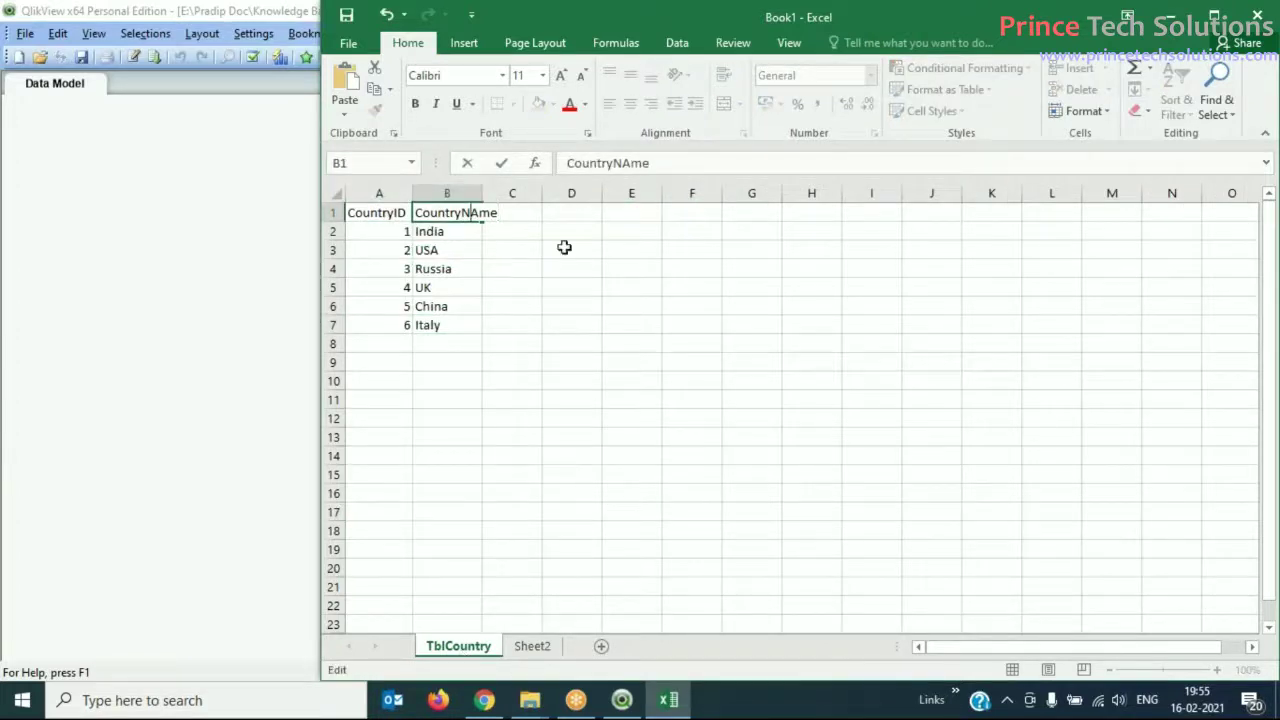
pyautogui.click(564, 347)
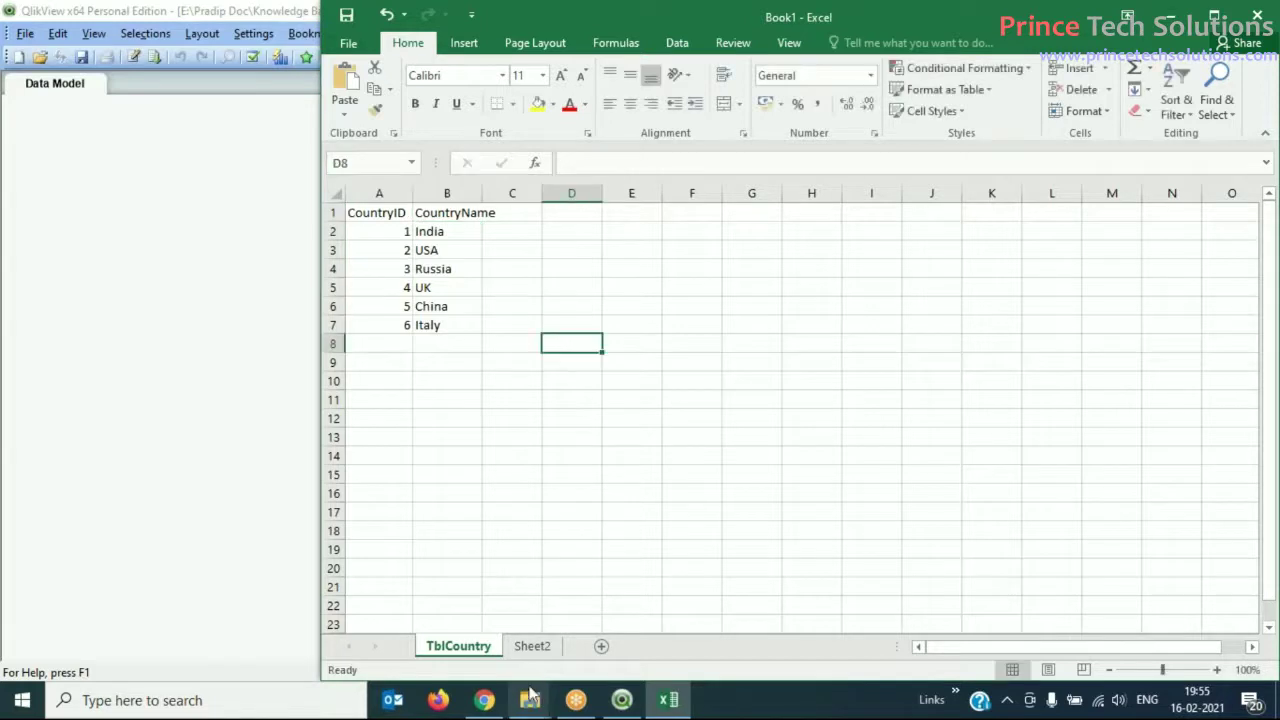
# - Rename the blank Sheet2 worksheet to Population
pyautogui.click(532, 647)
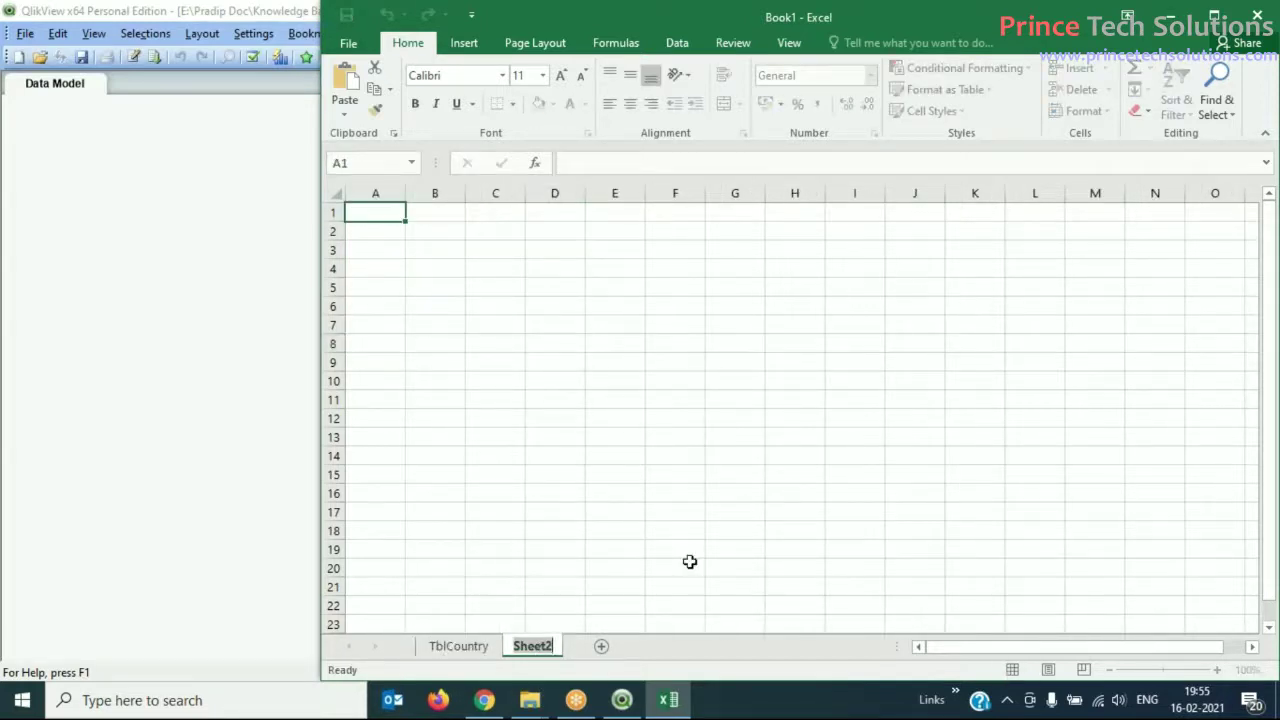
pyautogui.write('Population')
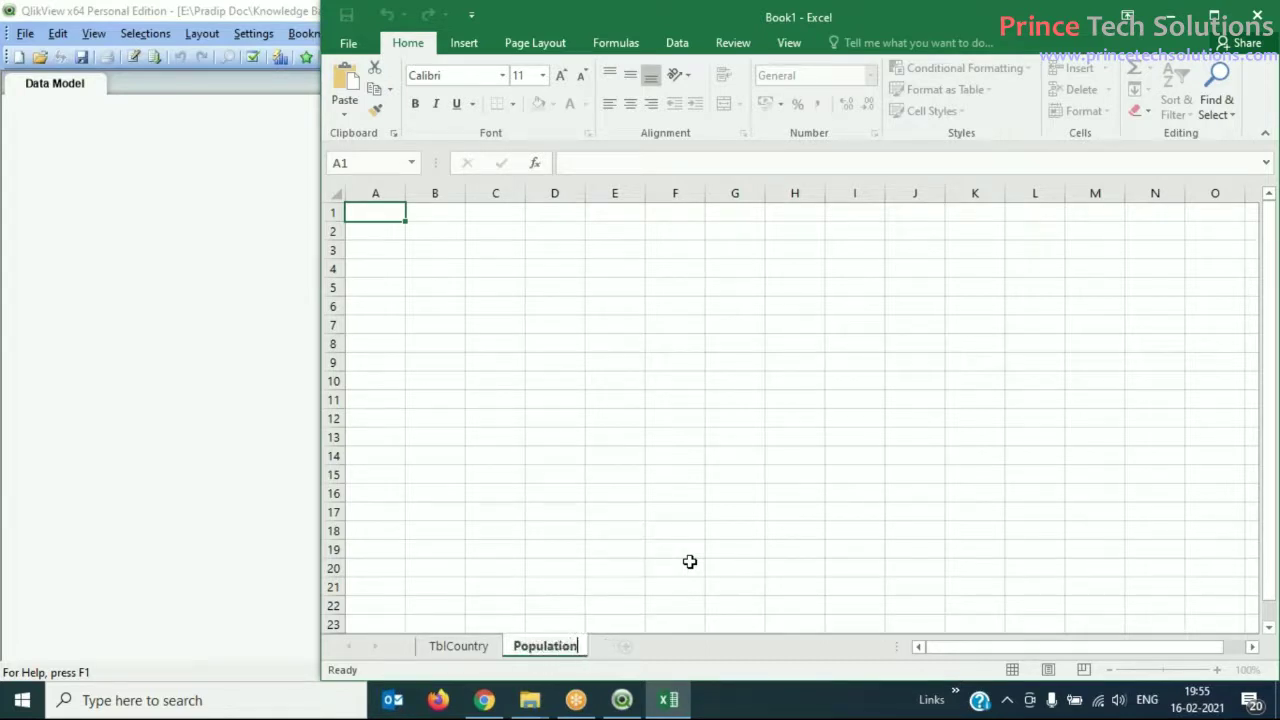
pyautogui.press('Return')
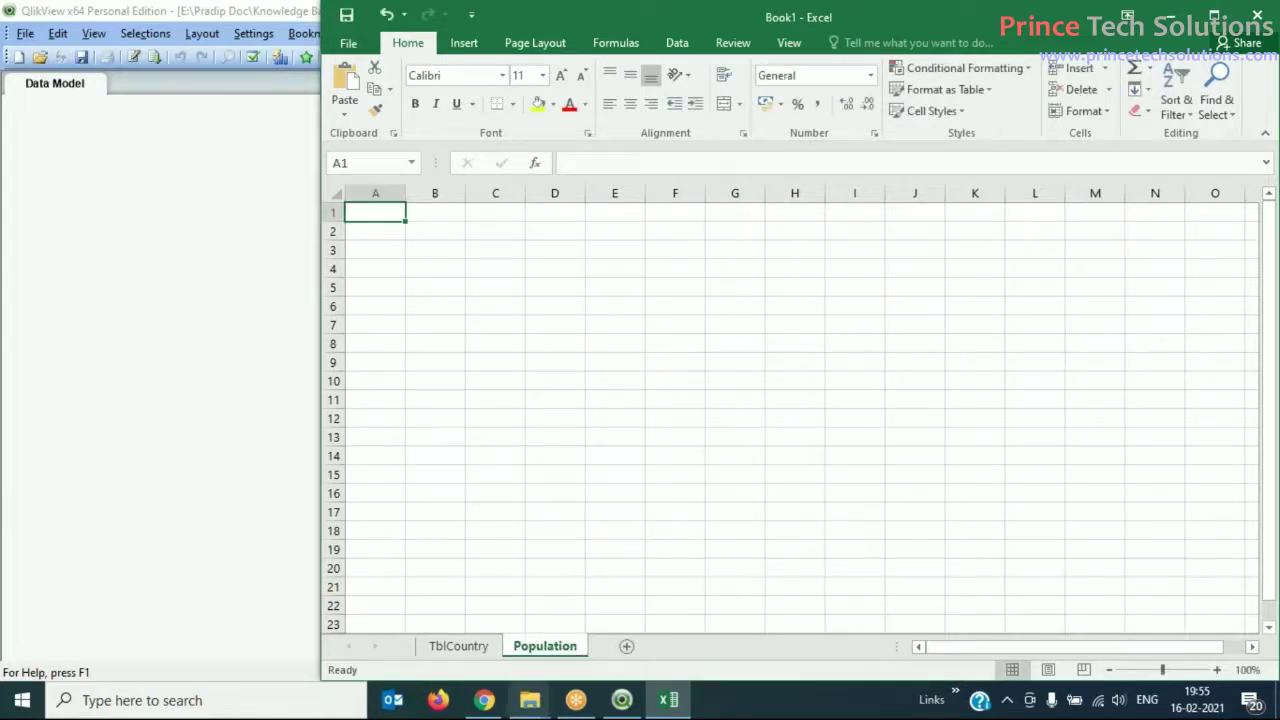
# - Copy the CountryID column from TblCountry into column A of the Population sheet and enter the header Population in B1
pyautogui.click(460, 650)
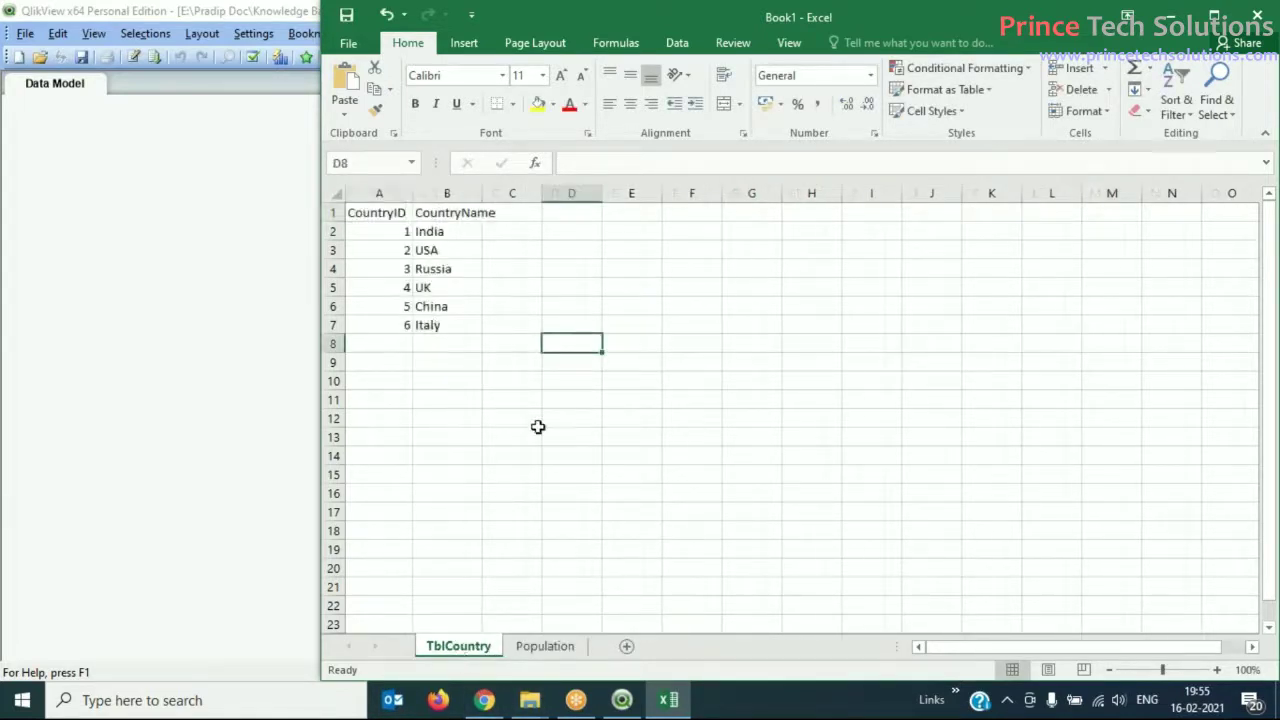
pyautogui.click(378, 192)
pyautogui.hotkey('ctrl', 'c')
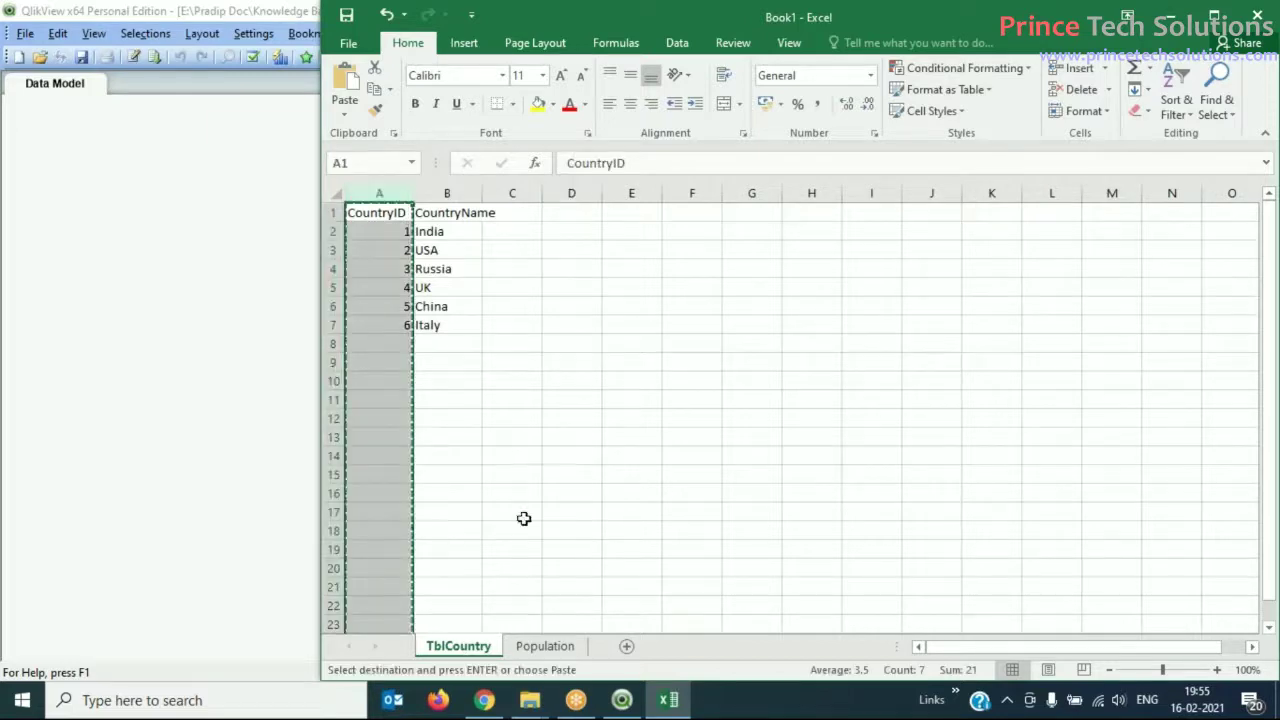
pyautogui.click(545, 646)
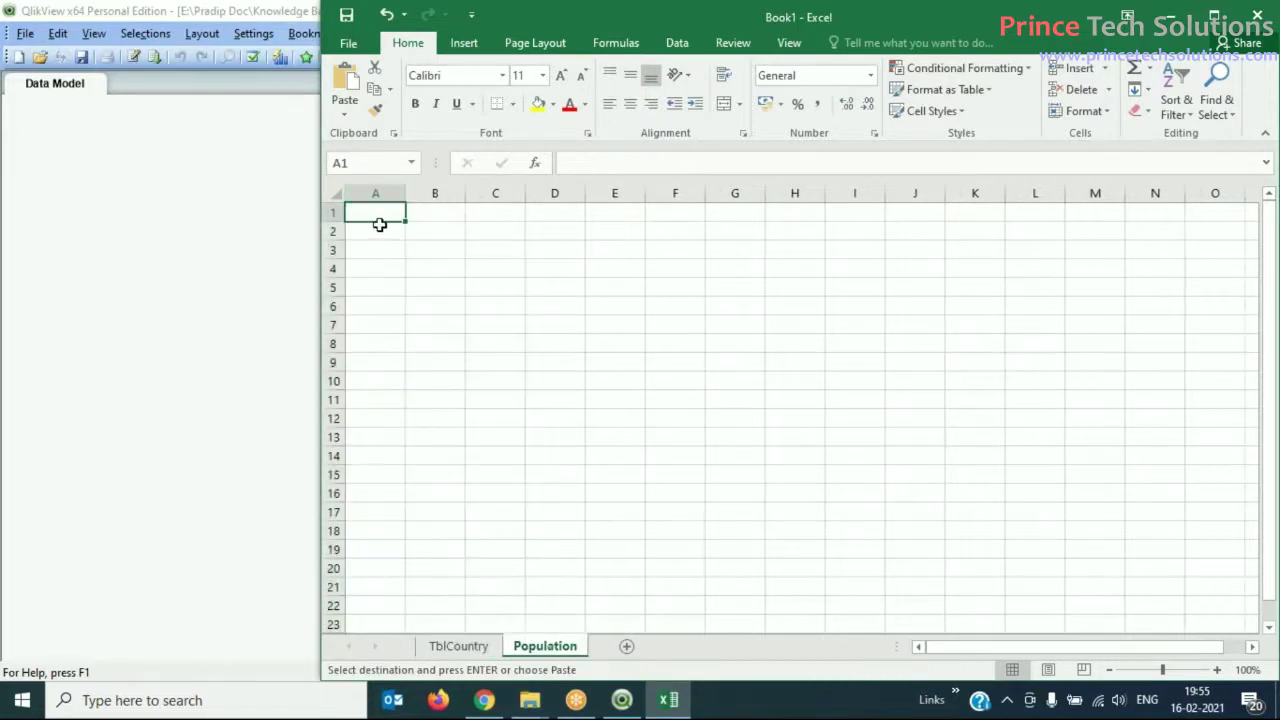
pyautogui.hotkey('ctrl', 'v')
pyautogui.click(460, 212)
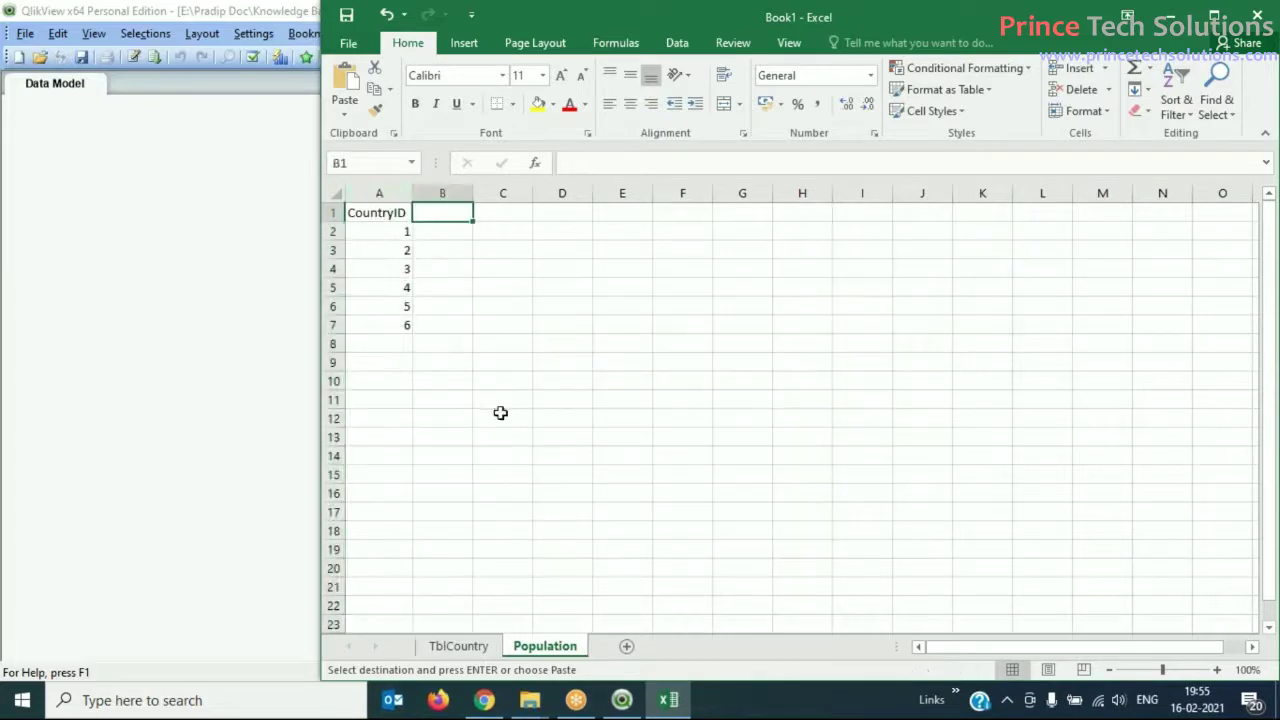
pyautogui.write('Population')
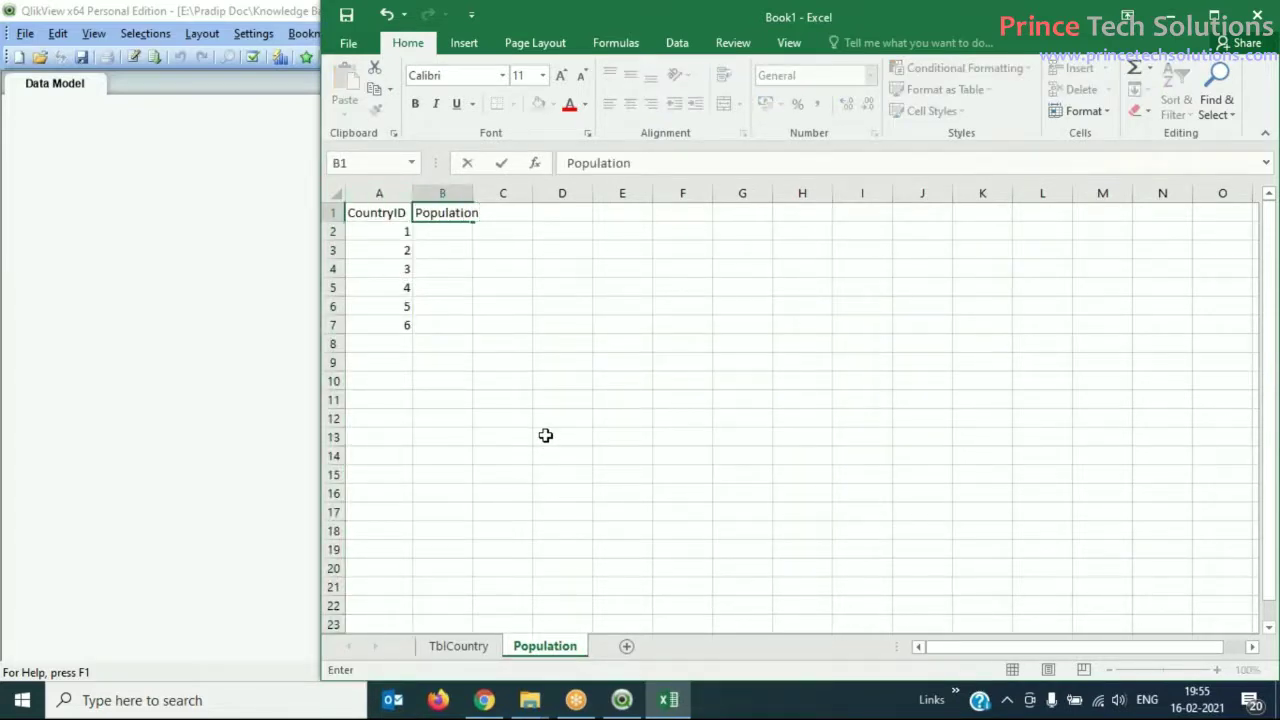
# - Add the prefix Tbl to the Population sheet's name, making it TblPopulation
pyautogui.click(515, 647)
pyautogui.doubleClick(515, 648)
pyautogui.click(515, 647)
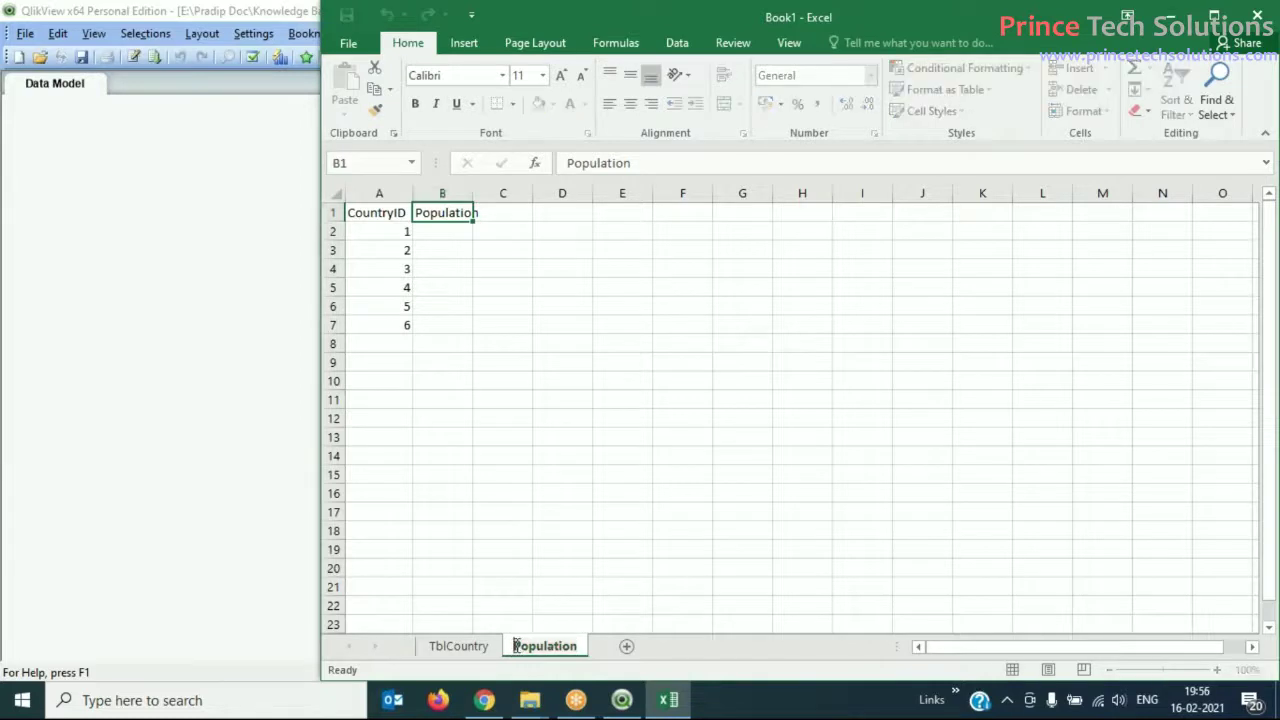
pyautogui.write('Tbl')
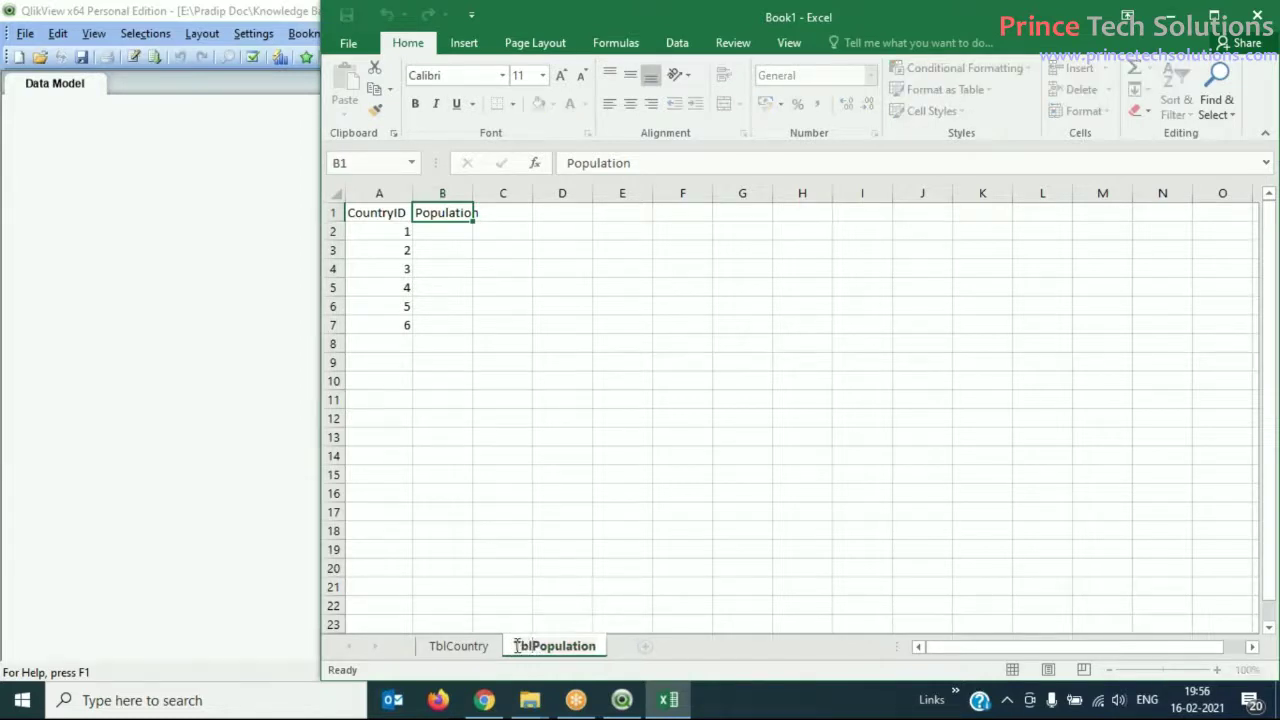
pyautogui.click(620, 487)
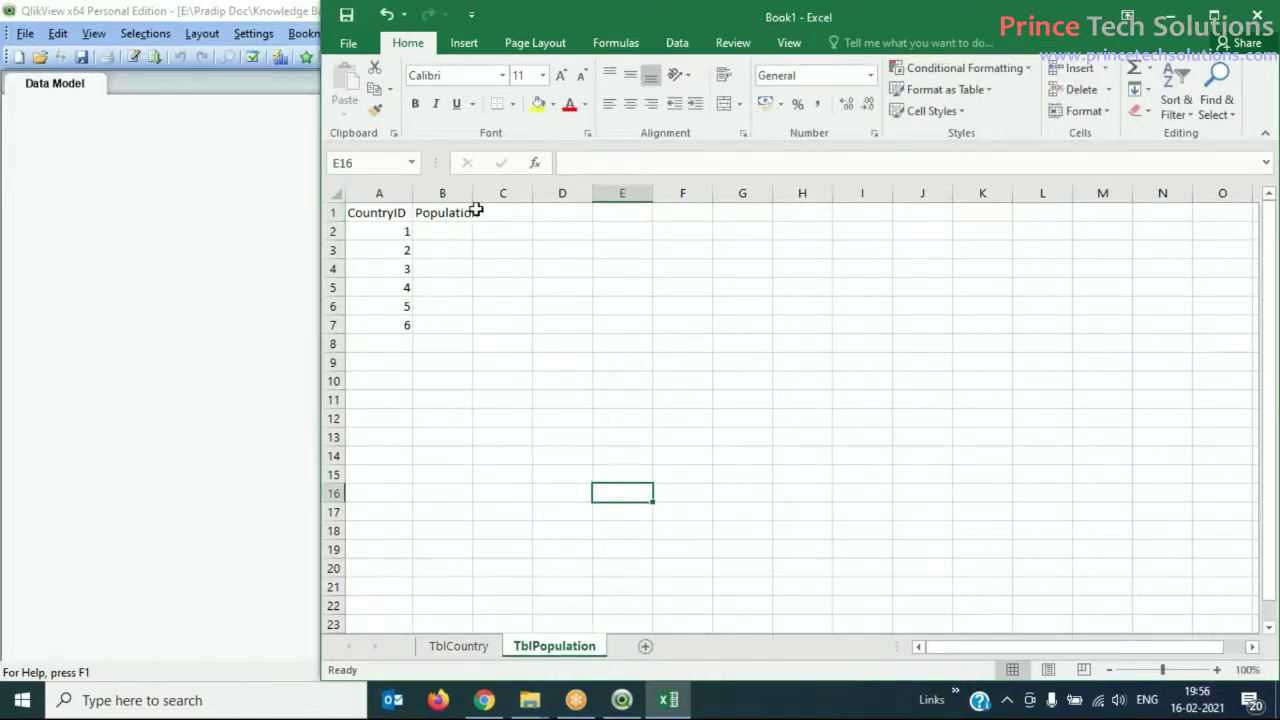
# - In the TblPopulation sheet, enter the populations 13500000, 323112 and 2212312 for CountryIDs 1 to 3 in cells B2 to B4
pyautogui.click(481, 652)
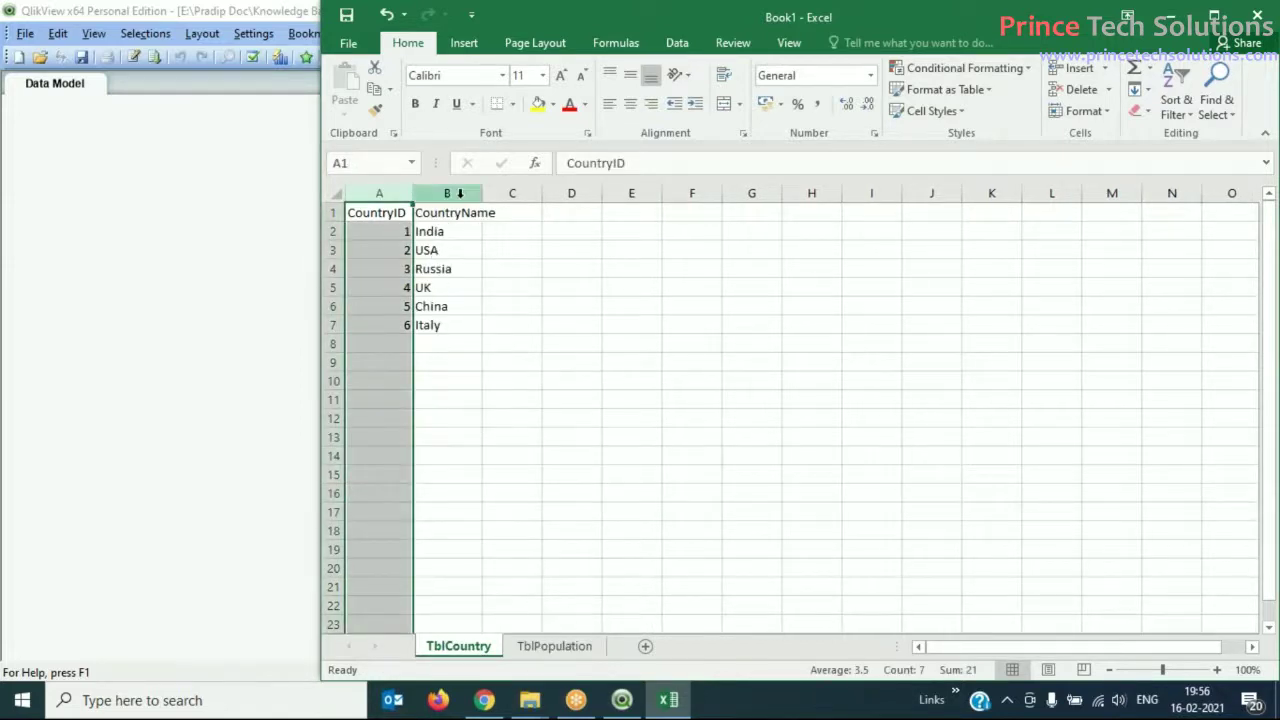
pyautogui.click(534, 647)
pyautogui.click(469, 237)
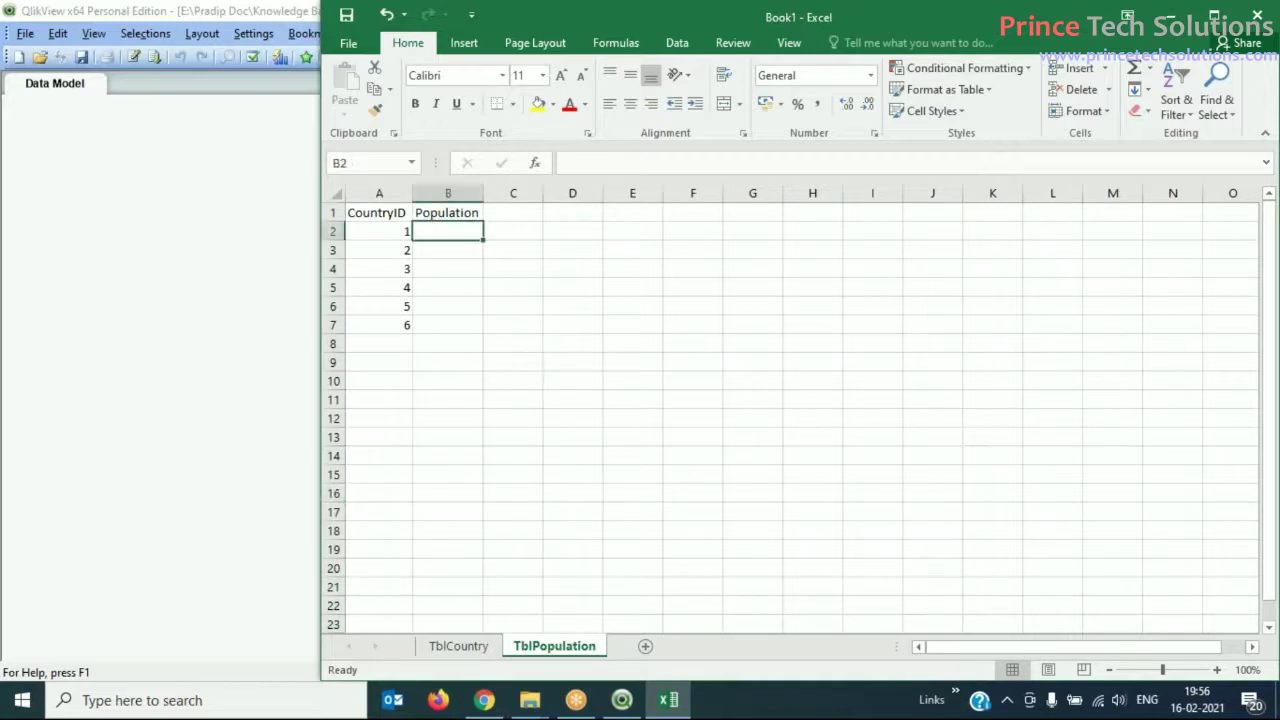
pyautogui.write('13500000')
pyautogui.press('Return')
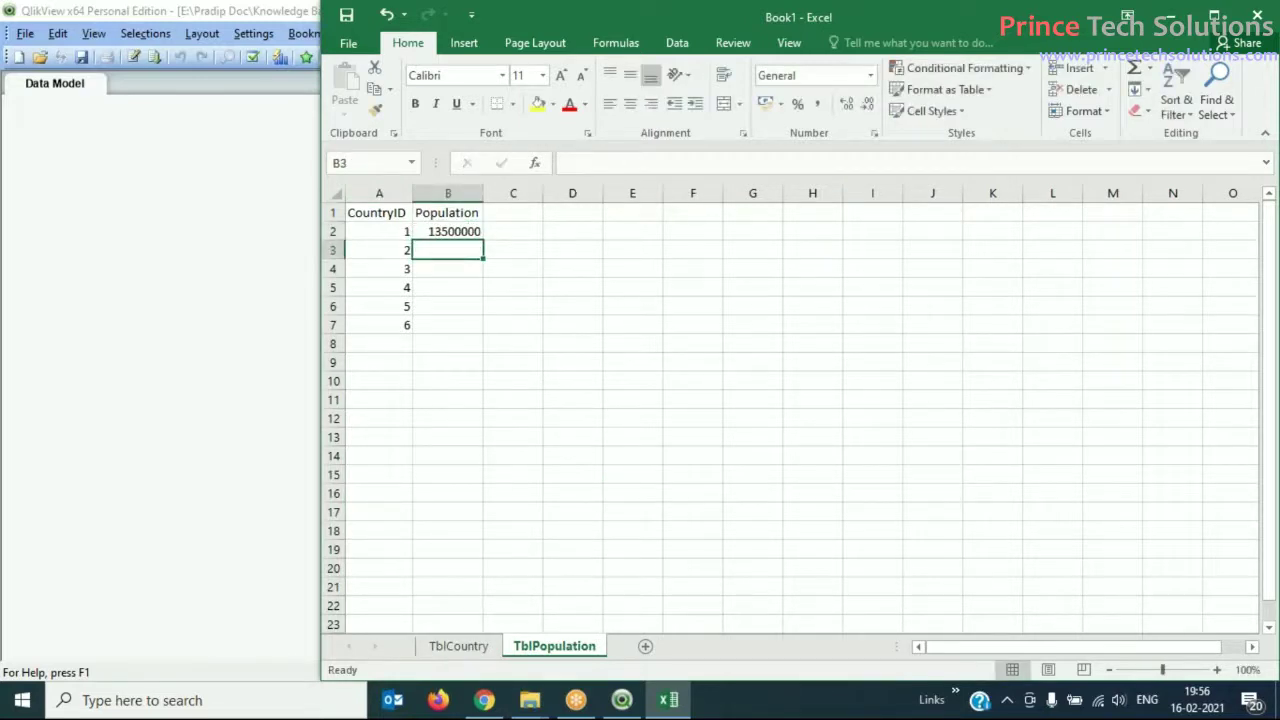
pyautogui.write('323112')
pyautogui.press('Return')
pyautogui.write('2212312')
pyautogui.press('Return')
# - Enter the populations 334324, 444555 and 2215500 for CountryIDs 4 to 6 in cells B5 to B7 of TblPopulation
pyautogui.write('3')
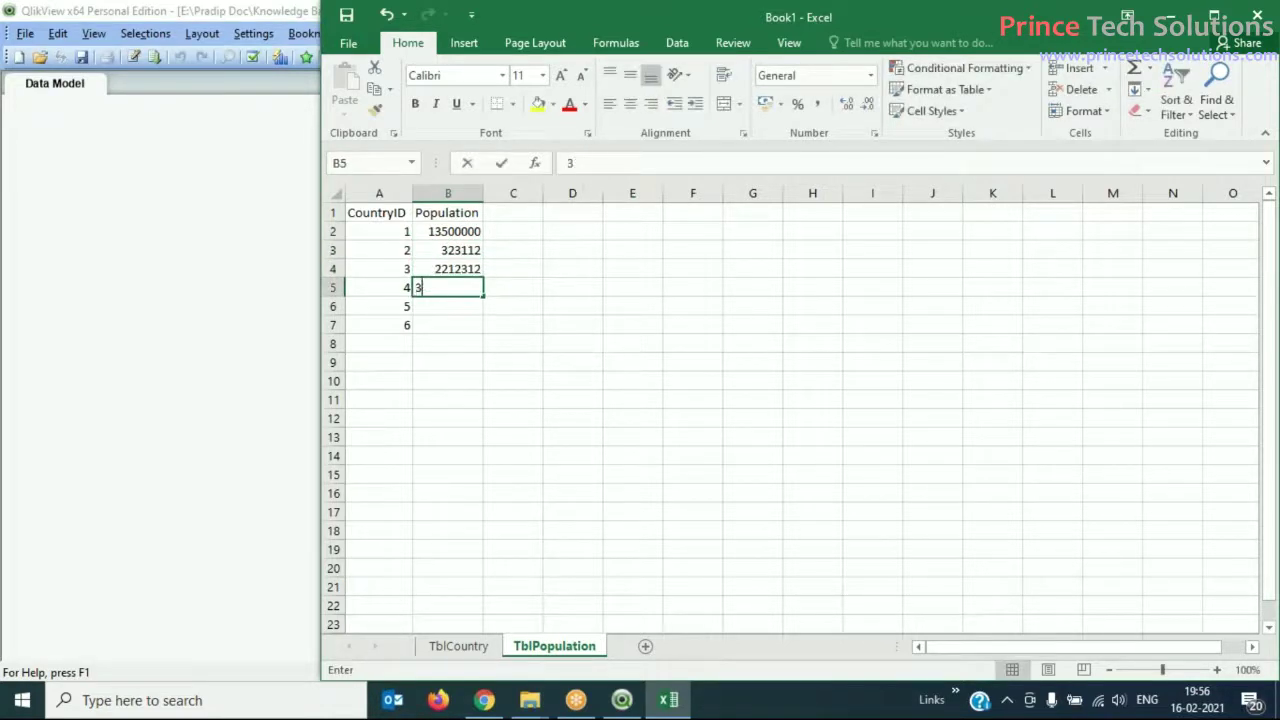
pyautogui.write('34324')
pyautogui.press('Return')
pyautogui.write('444555')
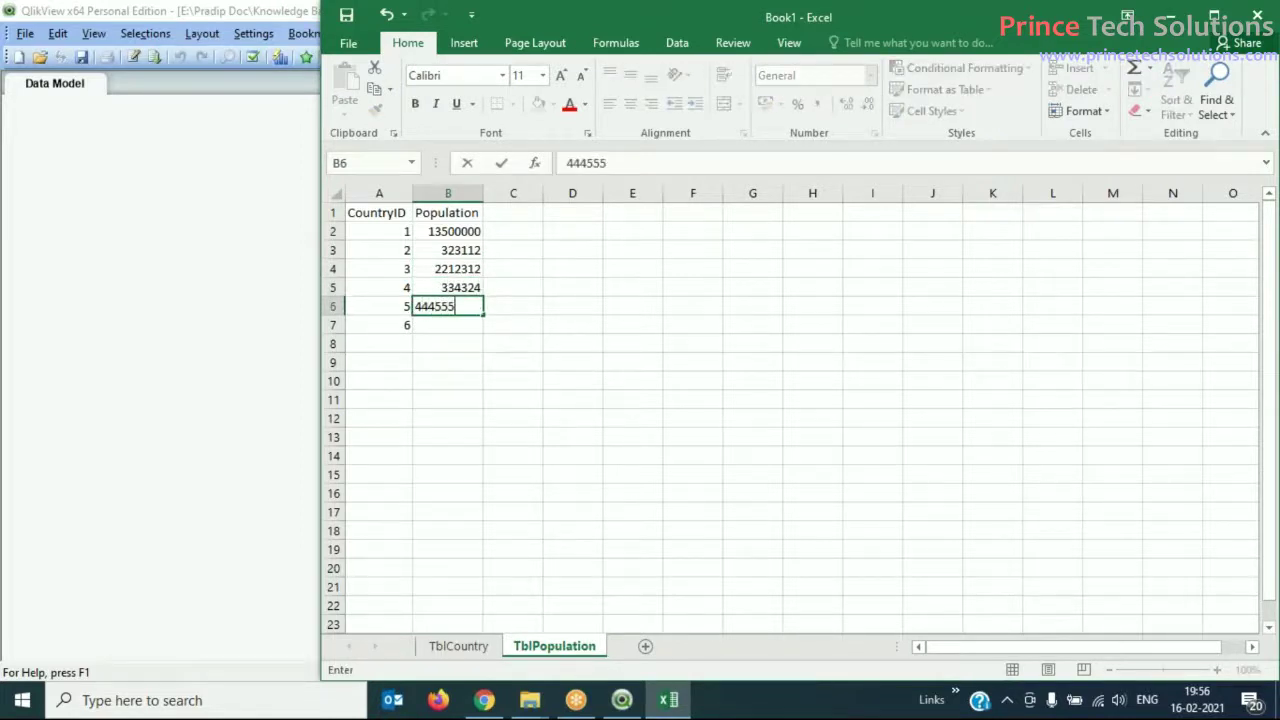
pyautogui.press('Return')
pyautogui.write('22')
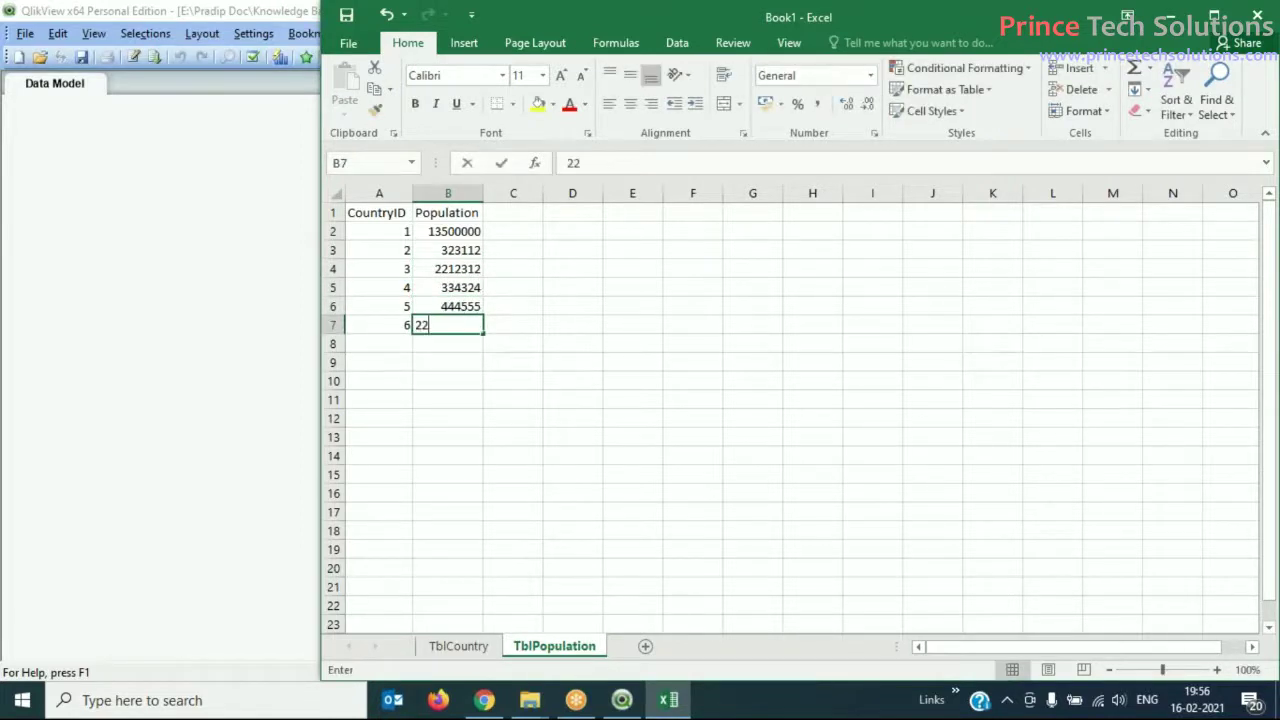
pyautogui.write('15500')
pyautogui.press('Return')
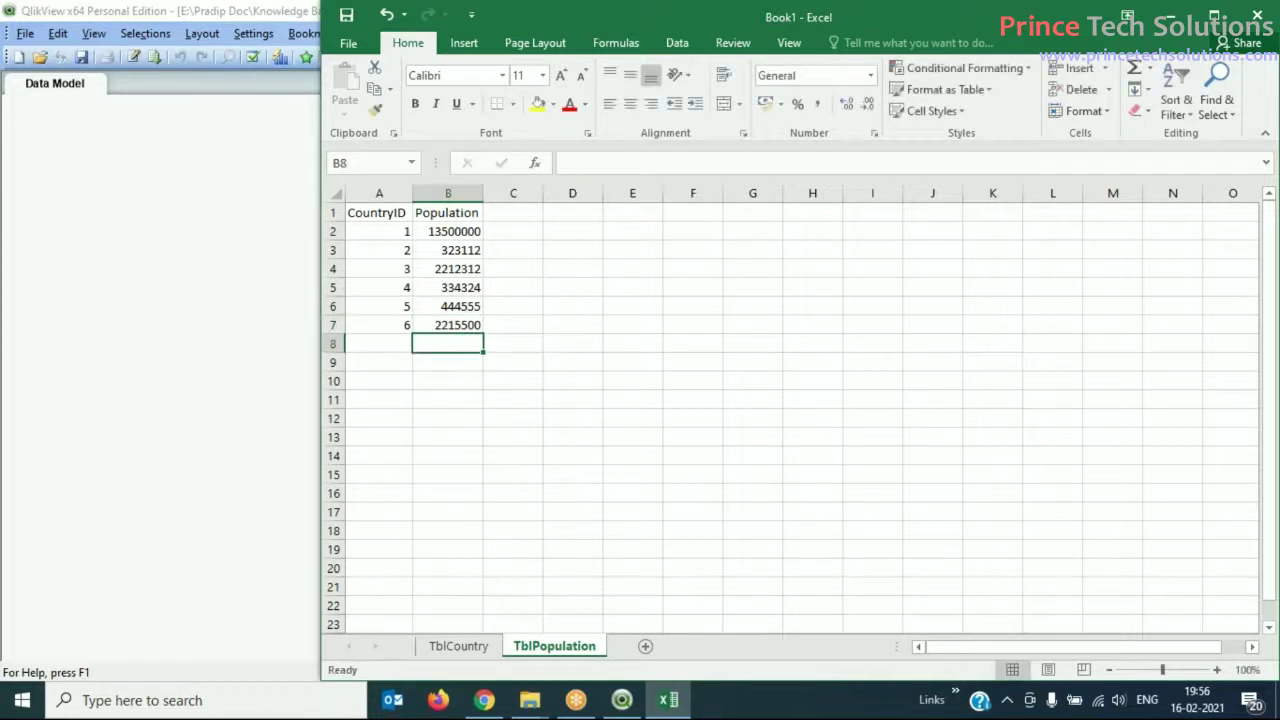
pyautogui.click(569, 417)
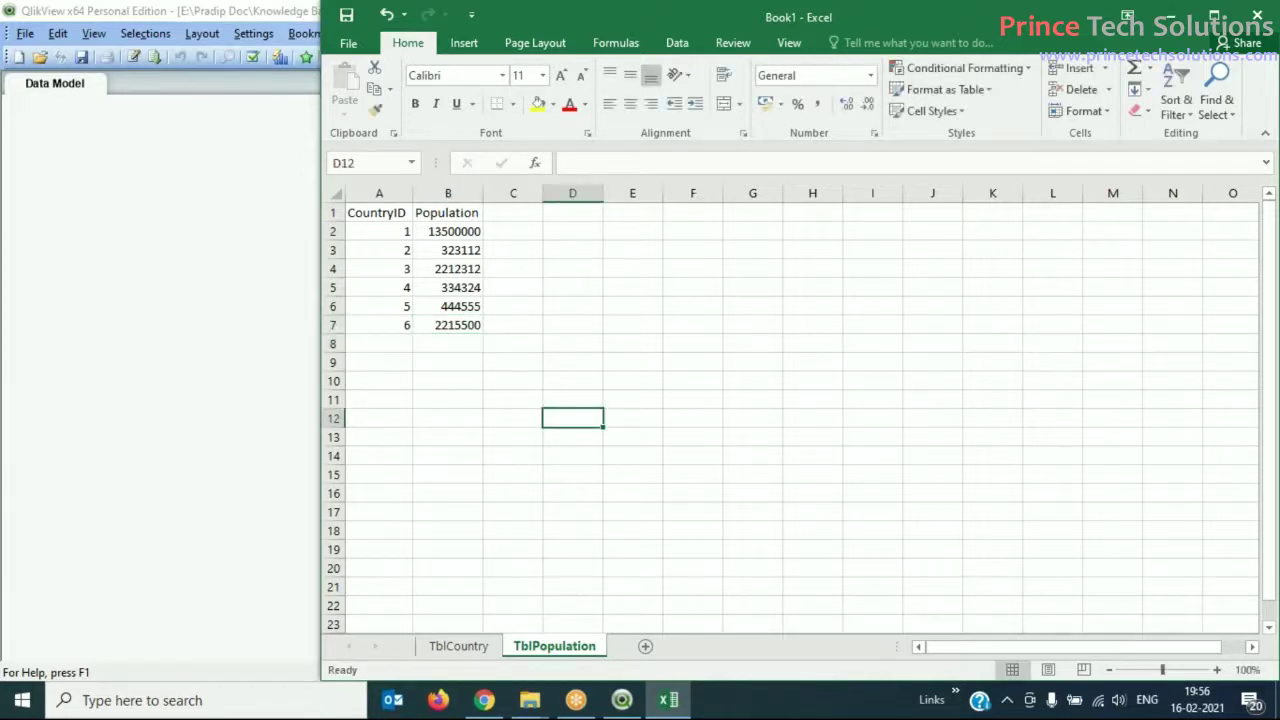
pyautogui.click(700, 360)
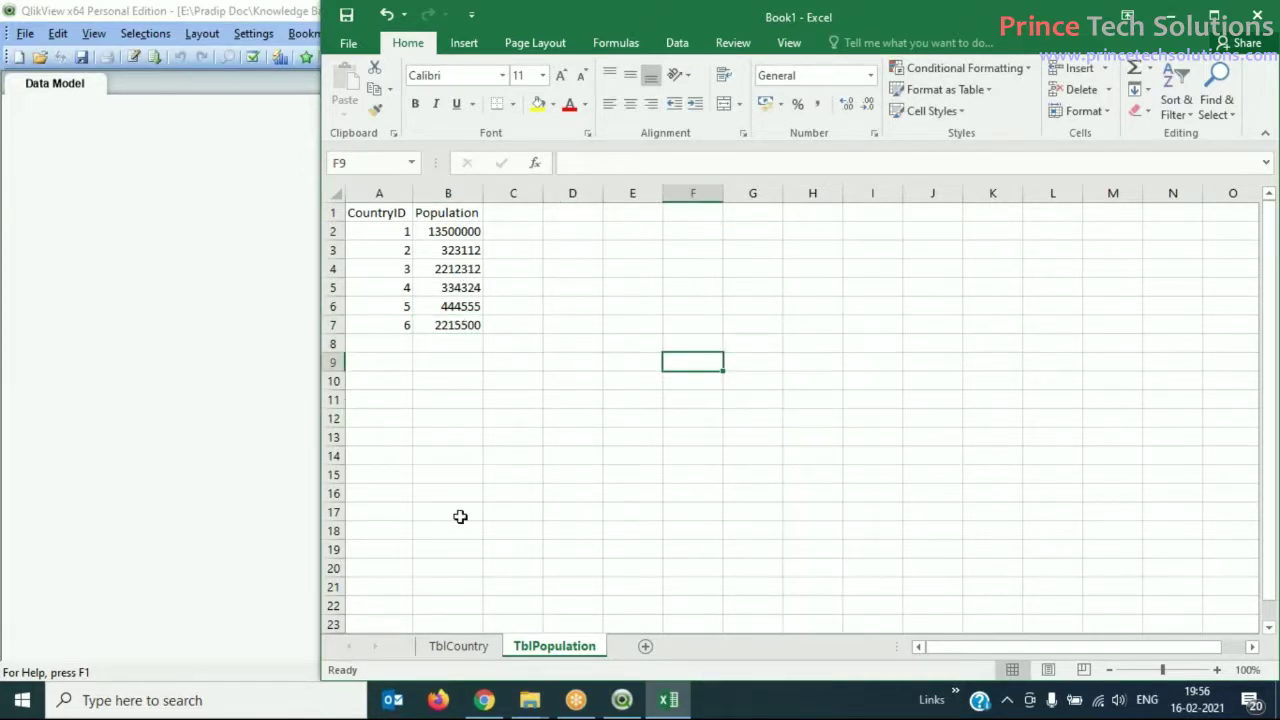
# - Set the population of CountryID 5 in cell B6 of TblPopulation to 120444555
pyautogui.click(463, 647)
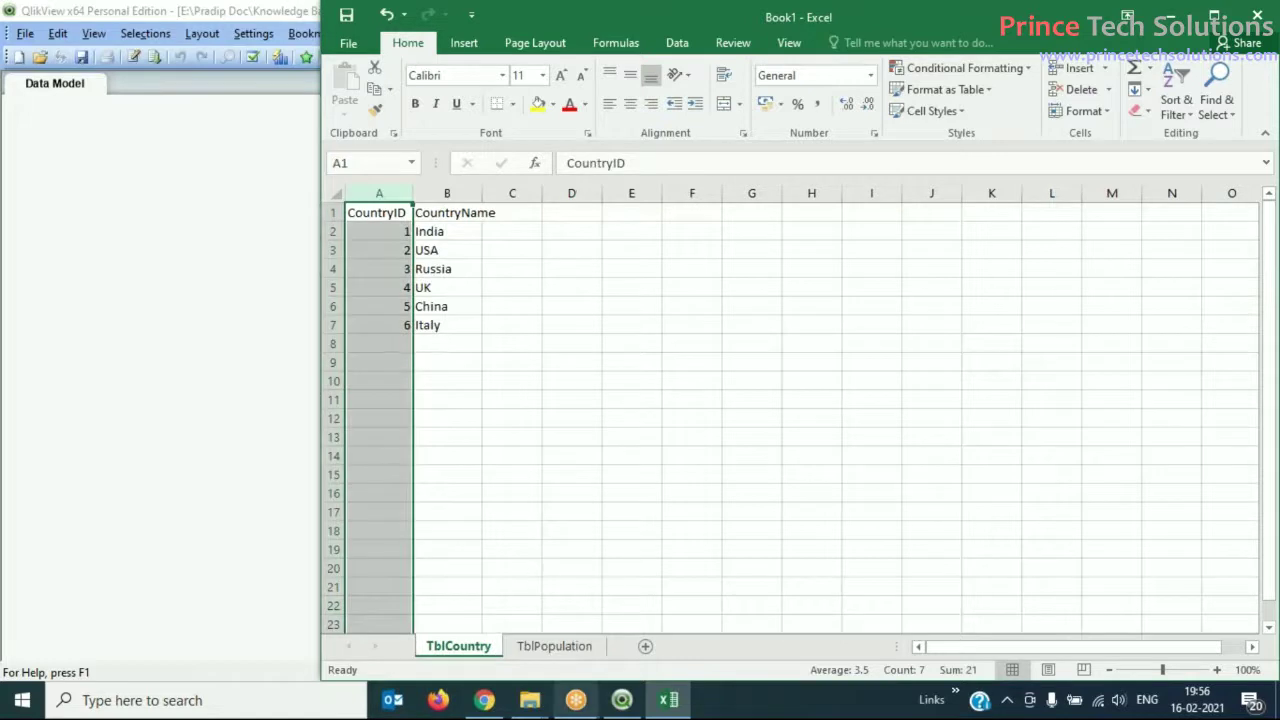
pyautogui.click(554, 646)
pyautogui.click(436, 305)
pyautogui.doubleClick(441, 306)
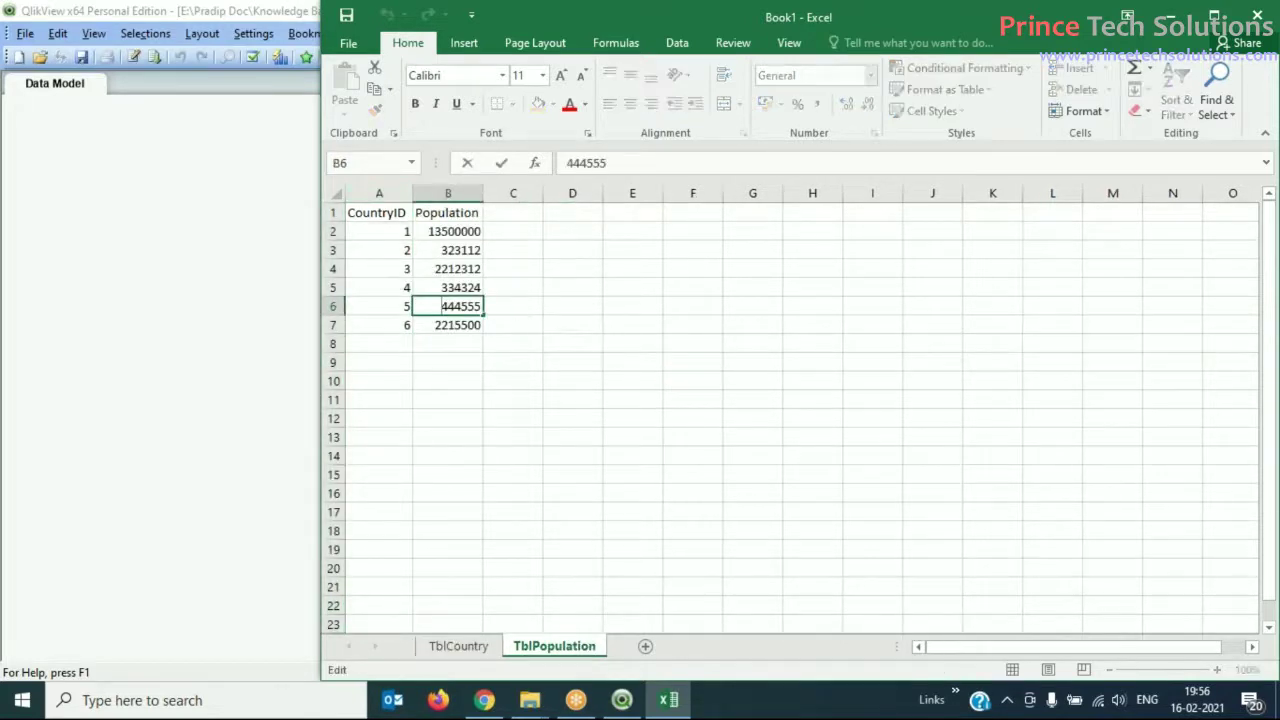
pyautogui.write('10')
pyautogui.press('Tab')
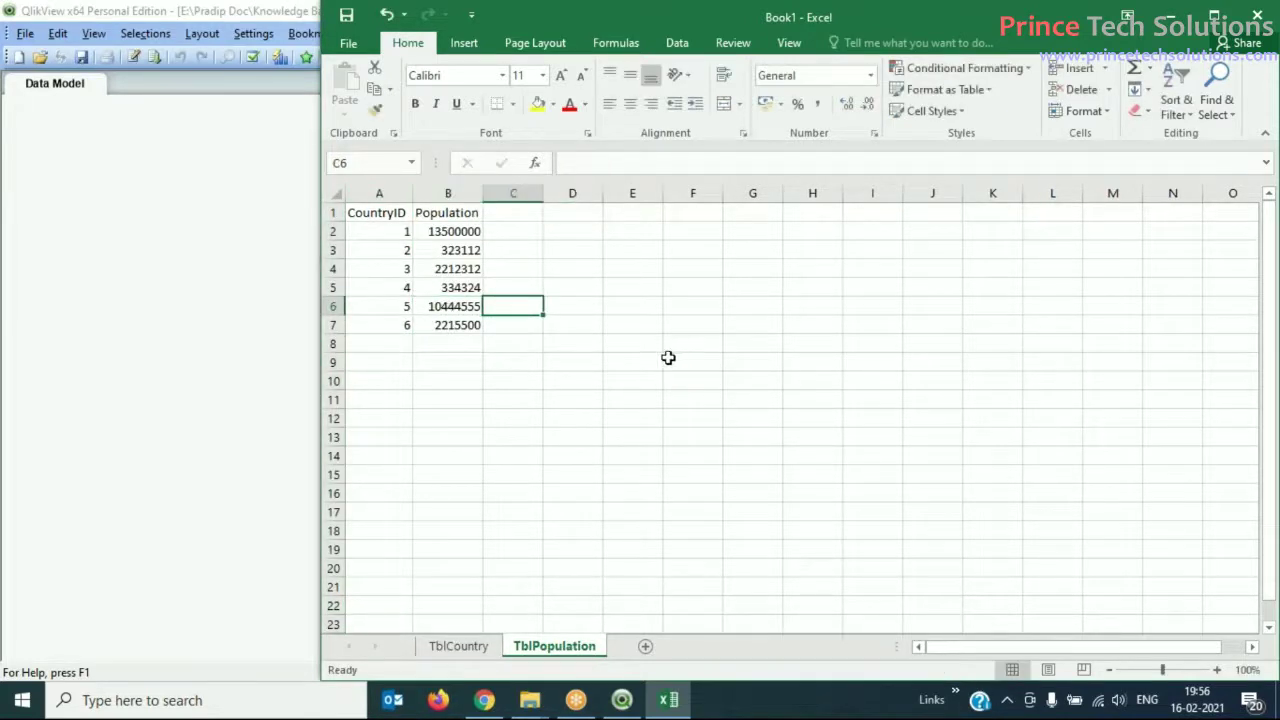
pyautogui.doubleClick(447, 306)
pyautogui.write('2')
pyautogui.click(588, 326)
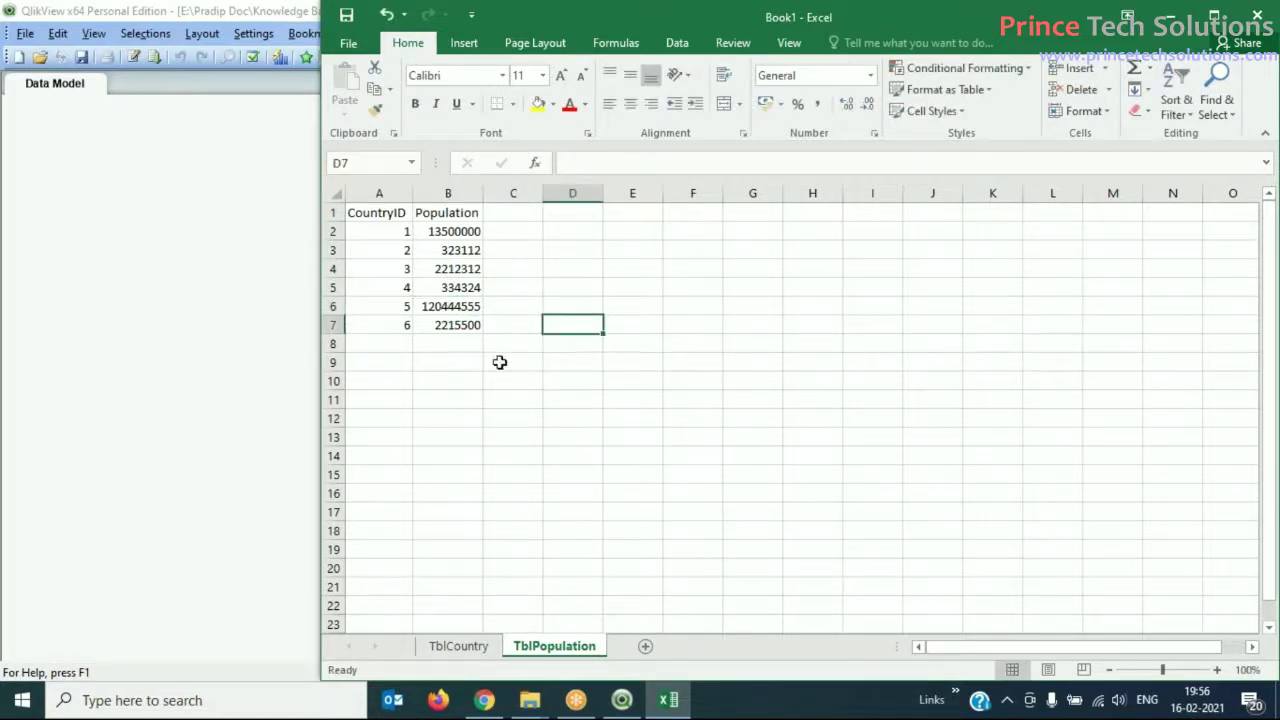
# - Add the CountryIDs 7 and 8, which have no match in TblCountry, in cells A8 and A9 of TblPopulation
pyautogui.click(462, 647)
pyautogui.click(600, 506)
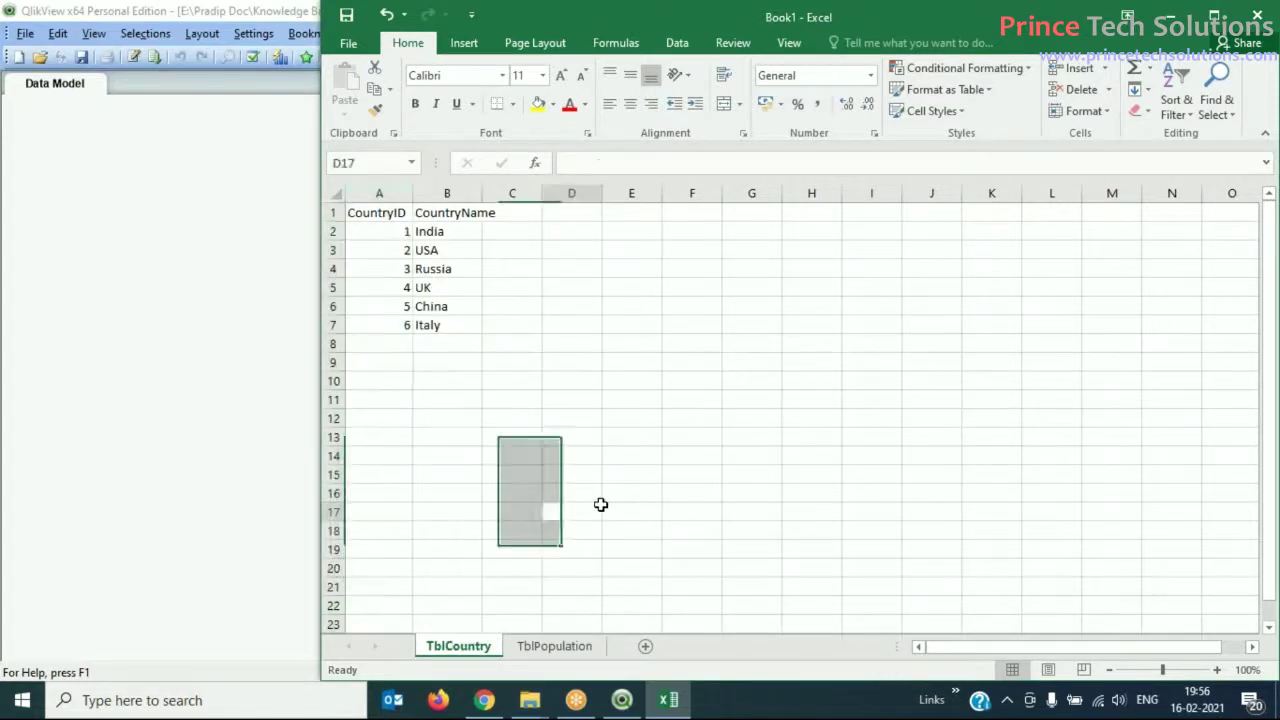
pyautogui.click(401, 342)
pyautogui.click(450, 324)
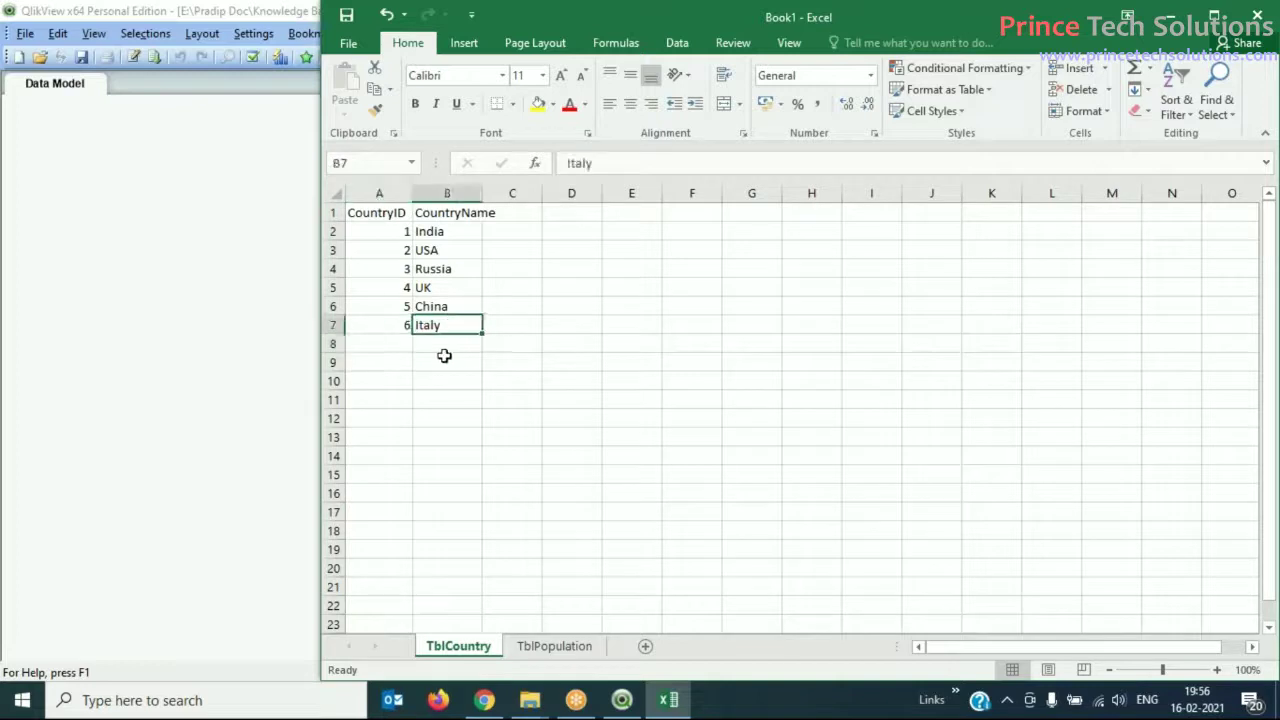
pyautogui.click(556, 646)
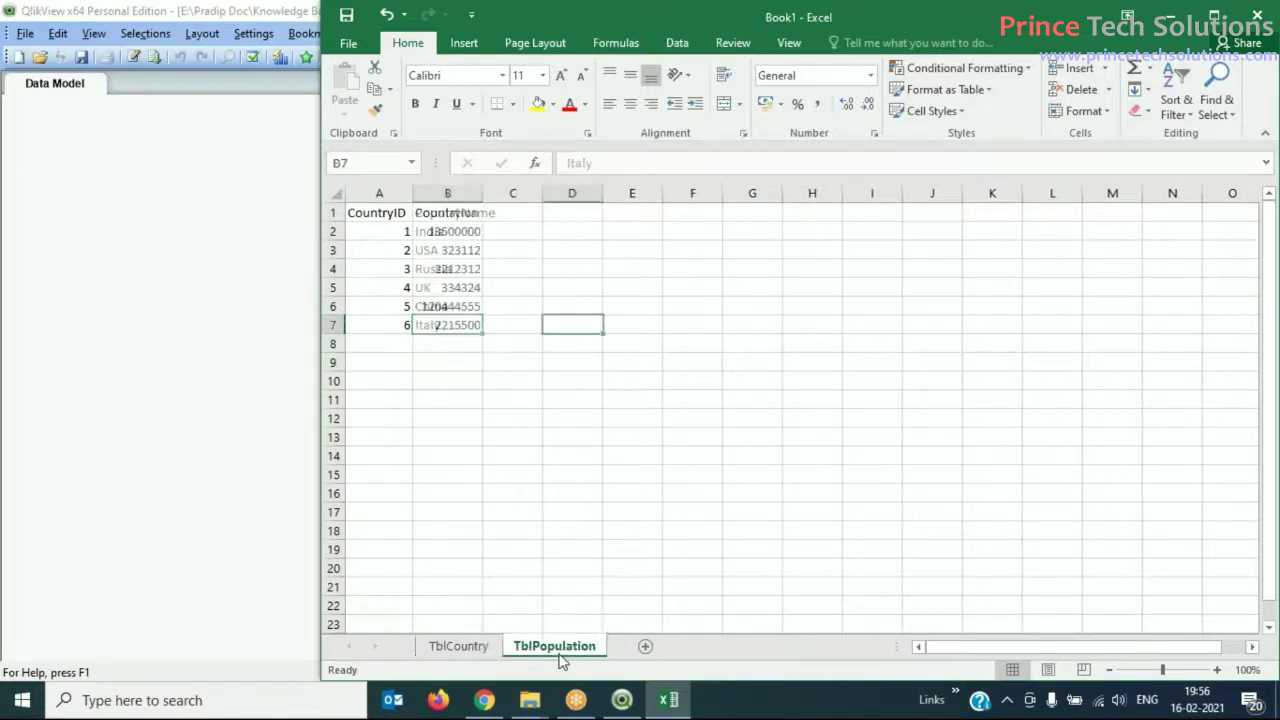
pyautogui.click(397, 343)
pyautogui.write('7')
pyautogui.press('Tab')
pyautogui.press('Return')
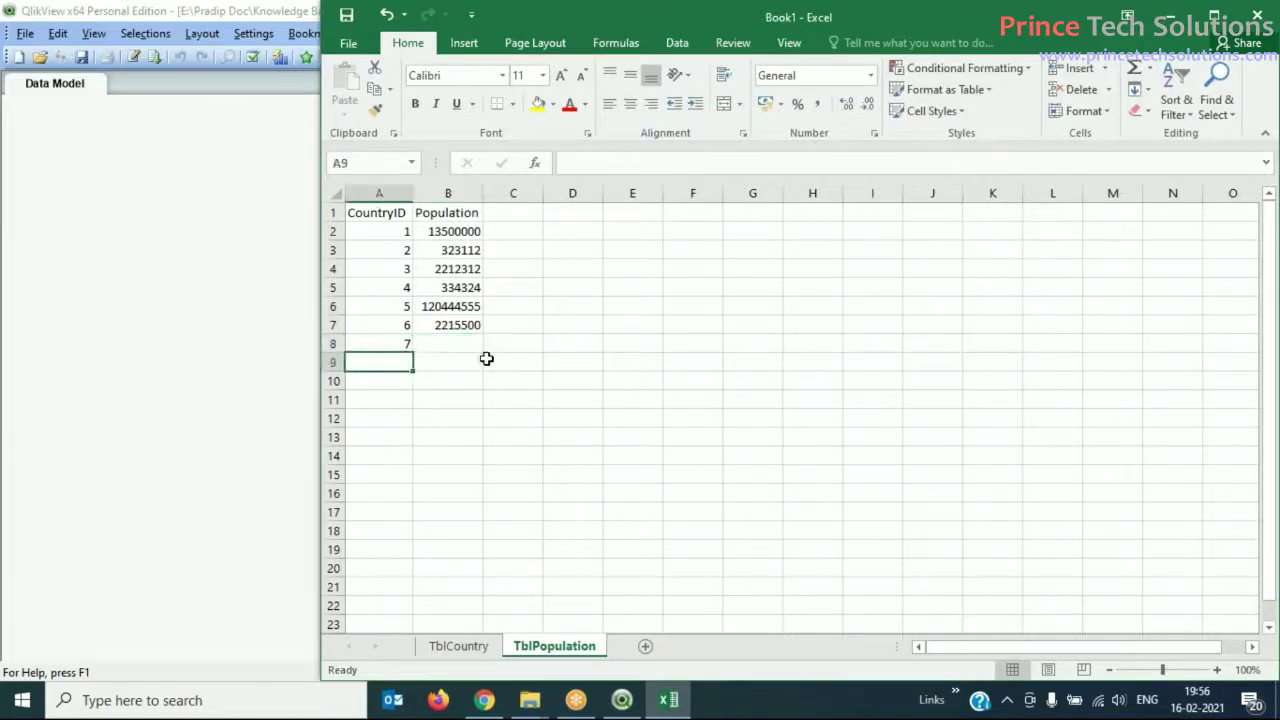
pyautogui.write('8')
pyautogui.press('Tab')
pyautogui.press('Up')
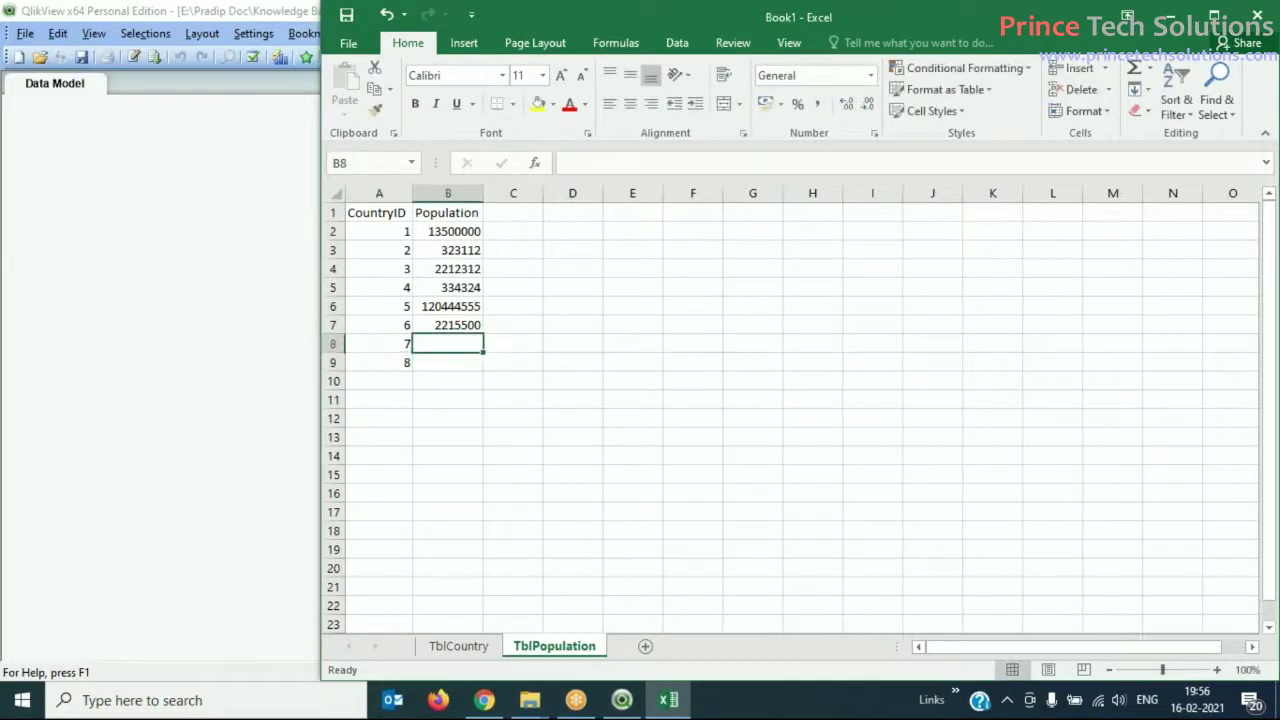
# - Enter the populations 42343243 and 435346346 for CountryIDs 7 and 8 in TblPopulation
pyautogui.write('42343243')
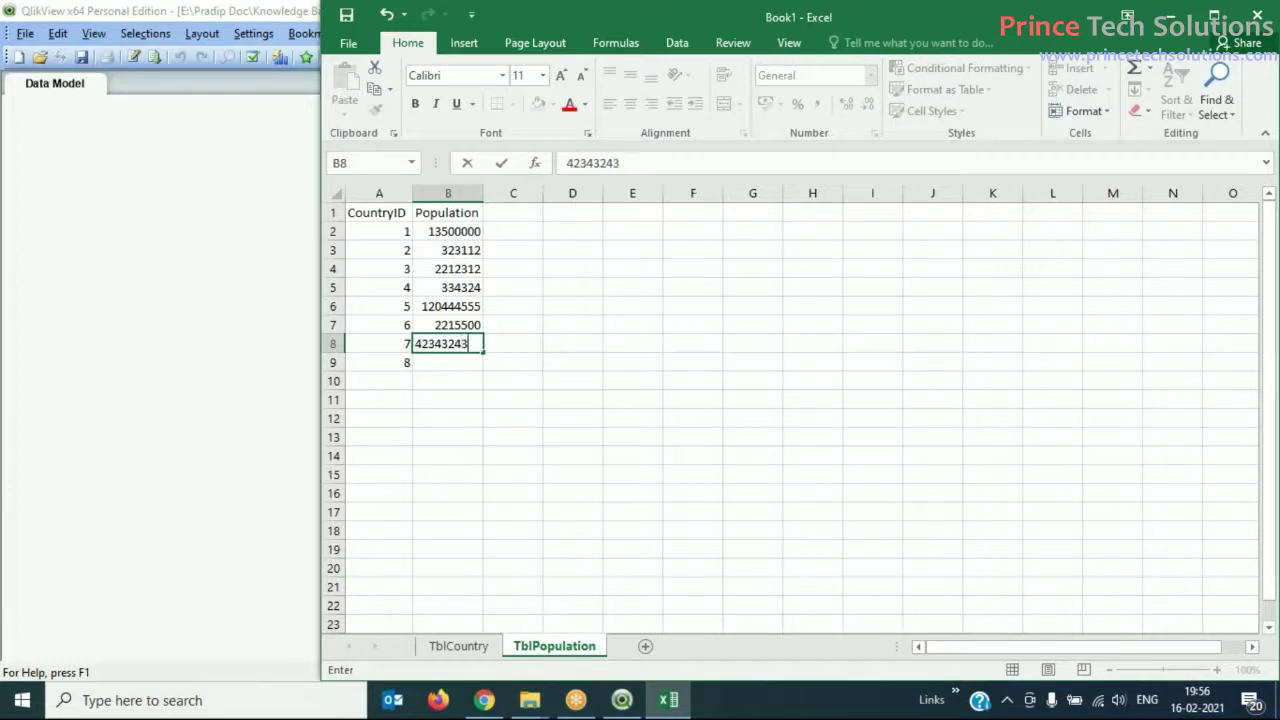
pyautogui.press('Return')
pyautogui.write('435346346')
pyautogui.press('Return')
pyautogui.click(726, 398)
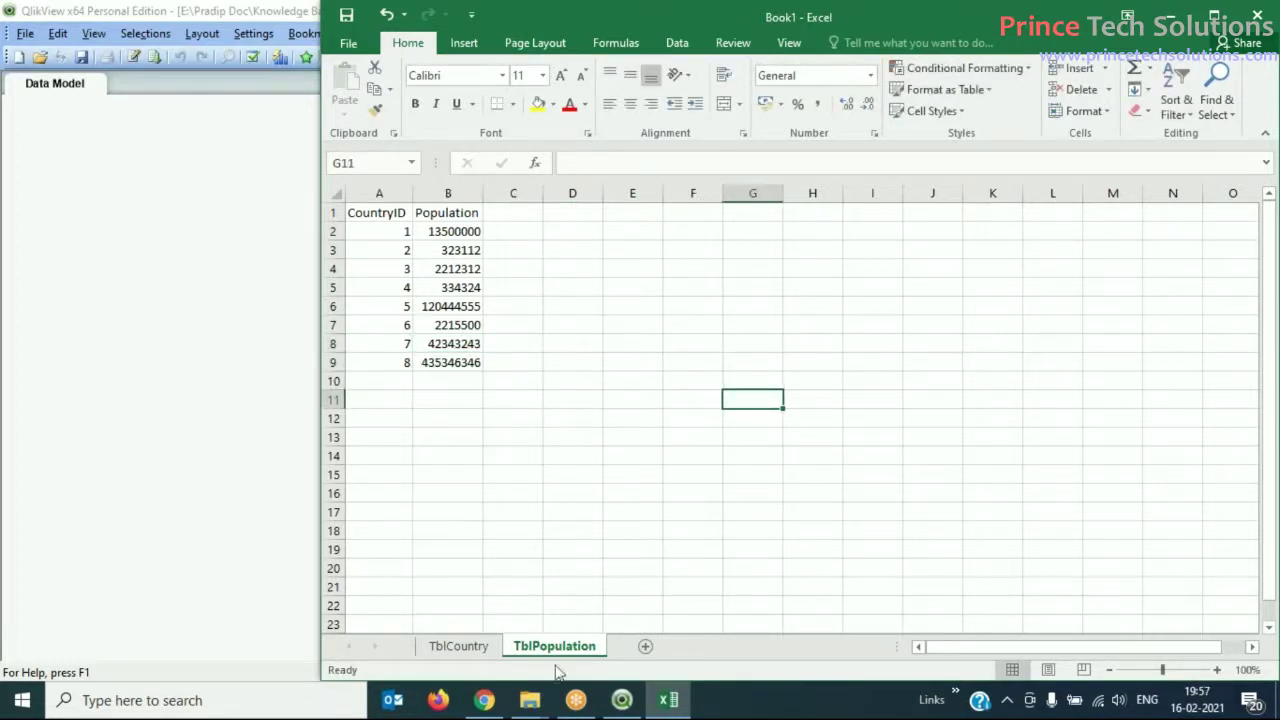
pyautogui.click(391, 341)
pyautogui.click(394, 362)
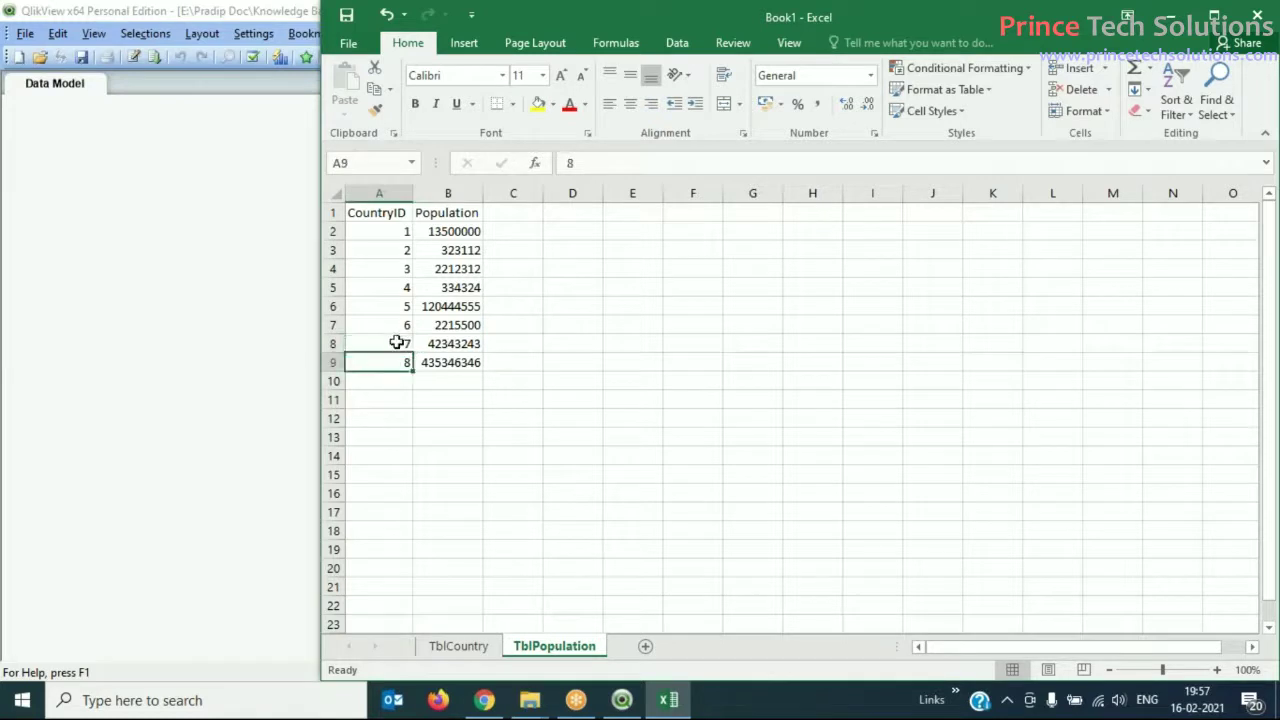
# - Delete the rows of CountryIDs 3 and 4 from the TblPopulation sheet
pyautogui.click(455, 648)
pyautogui.click(535, 648)
pyautogui.click(614, 384)
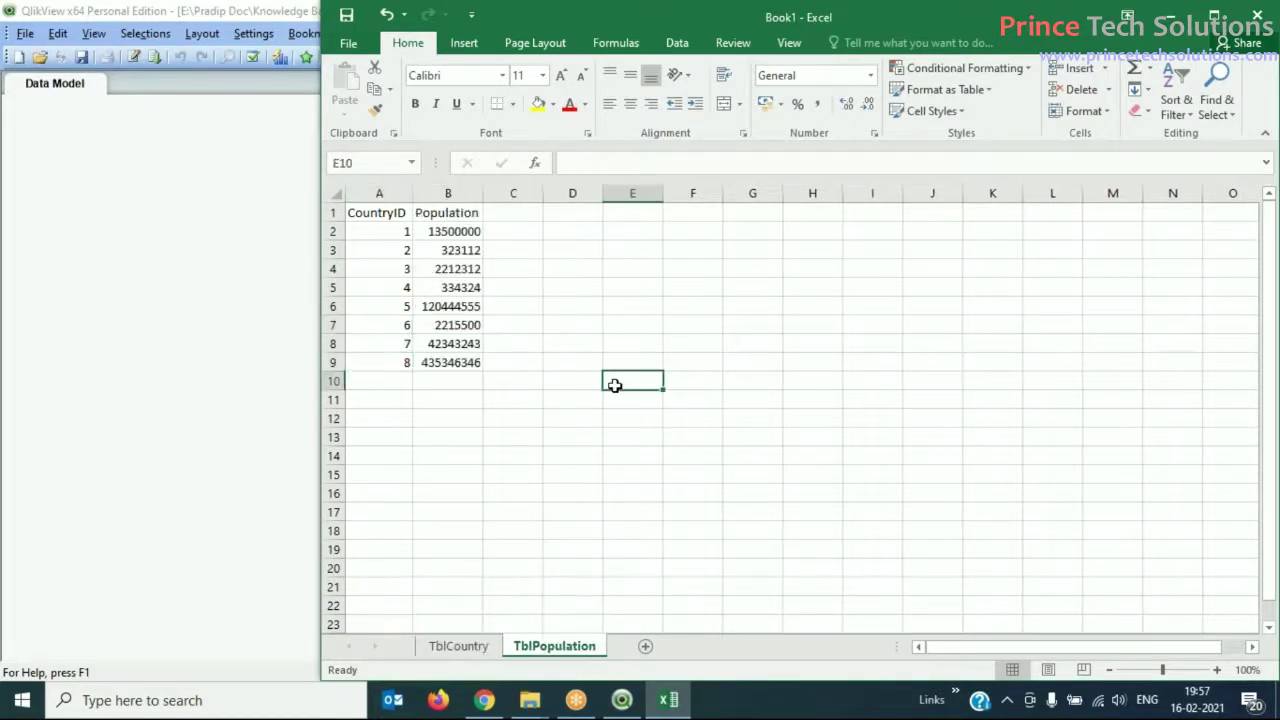
pyautogui.click(334, 289)
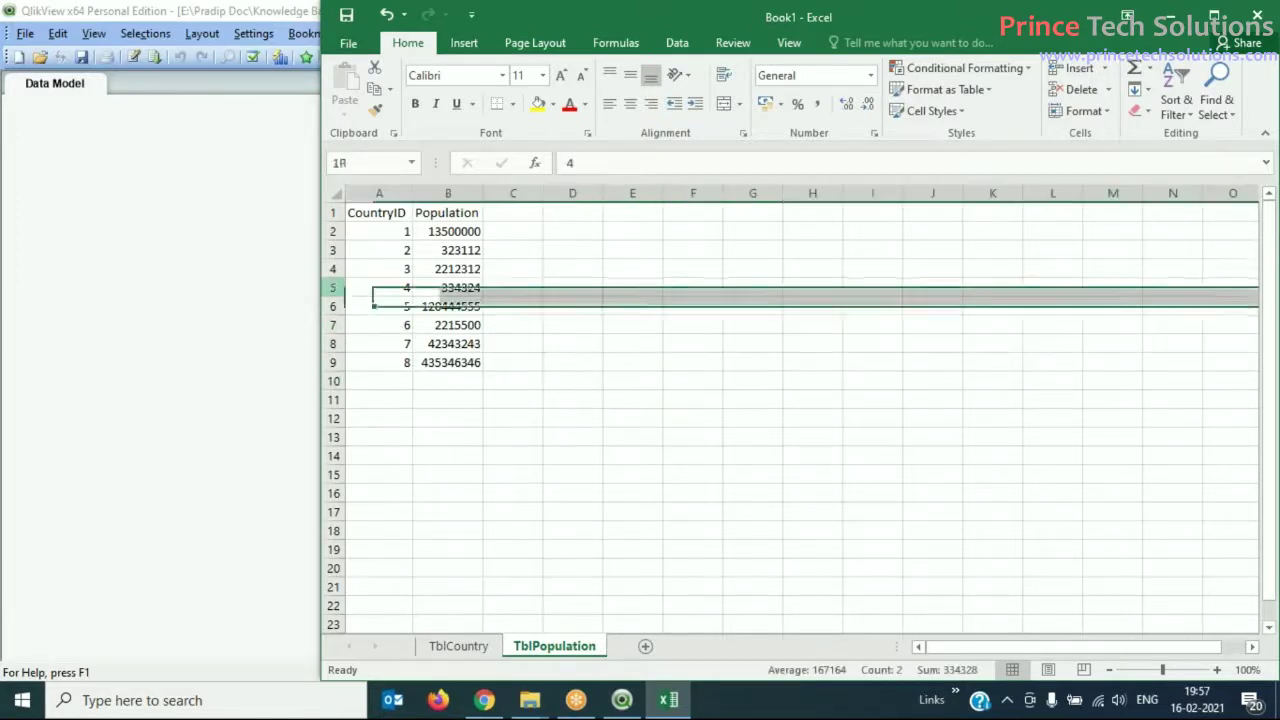
pyautogui.keyDown('shift'); pyautogui.click(330, 268); pyautogui.keyUp('shift')
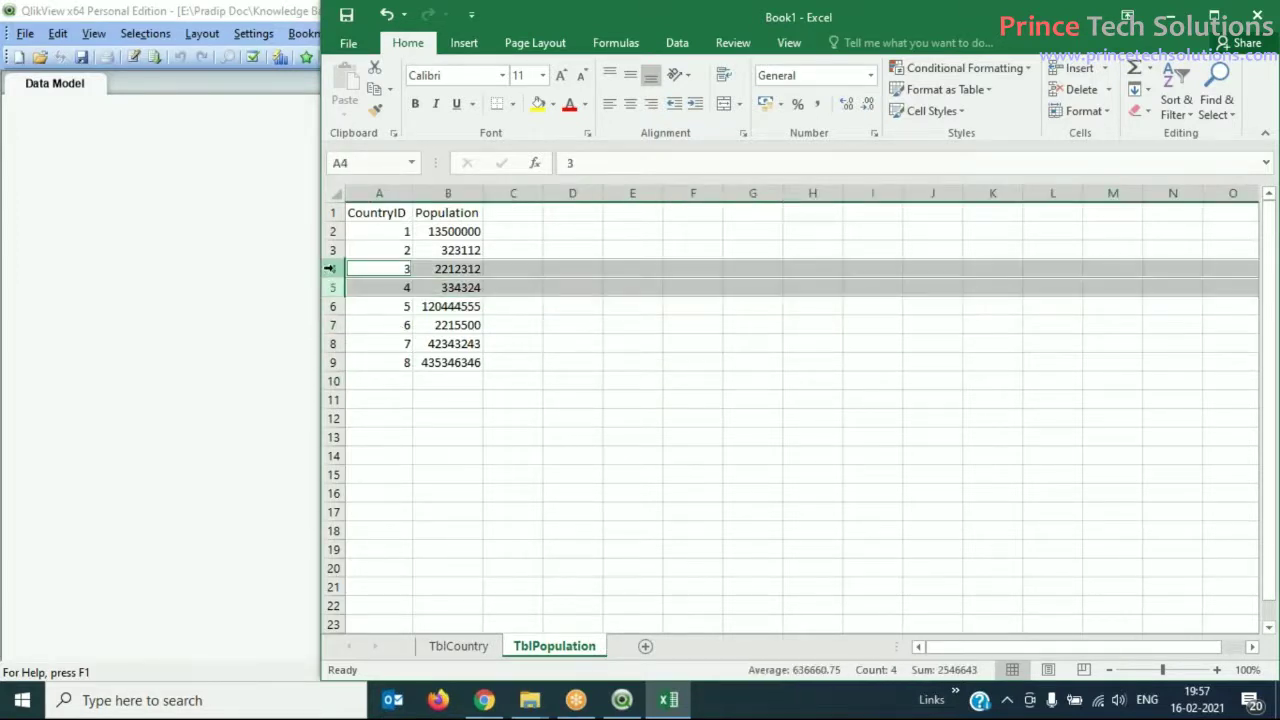
pyautogui.rightClick(332, 270)
pyautogui.click(372, 420)
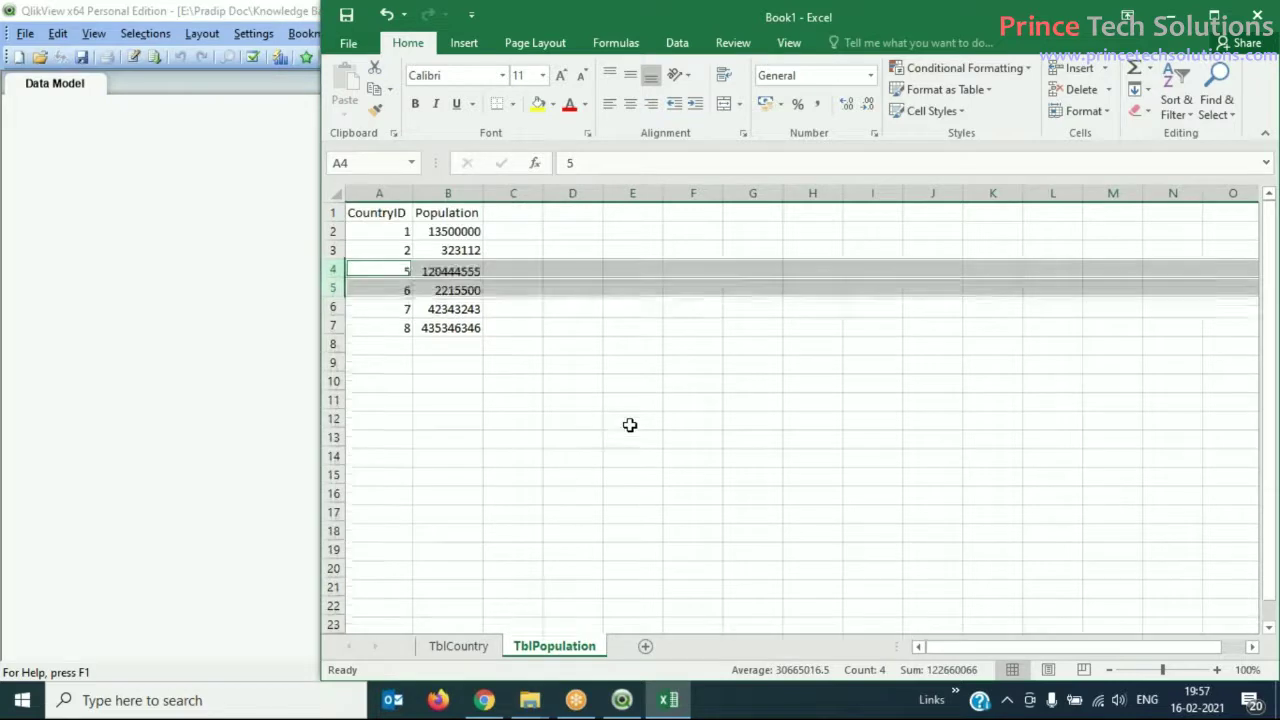
pyautogui.click(628, 426)
# - Examine the CountryID rows in TblCountry, especially the ones for IDs 3 and 4
pyautogui.click(474, 650)
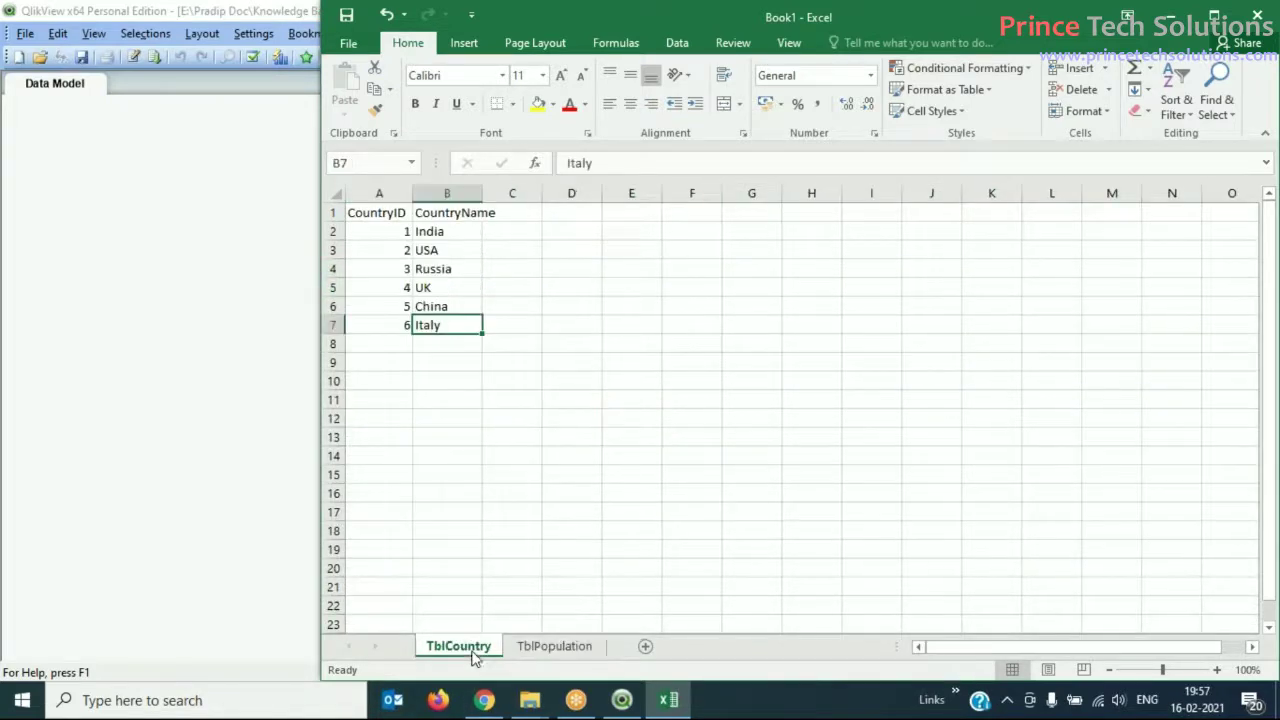
pyautogui.click(388, 285)
pyautogui.click(391, 217)
pyautogui.click(396, 284)
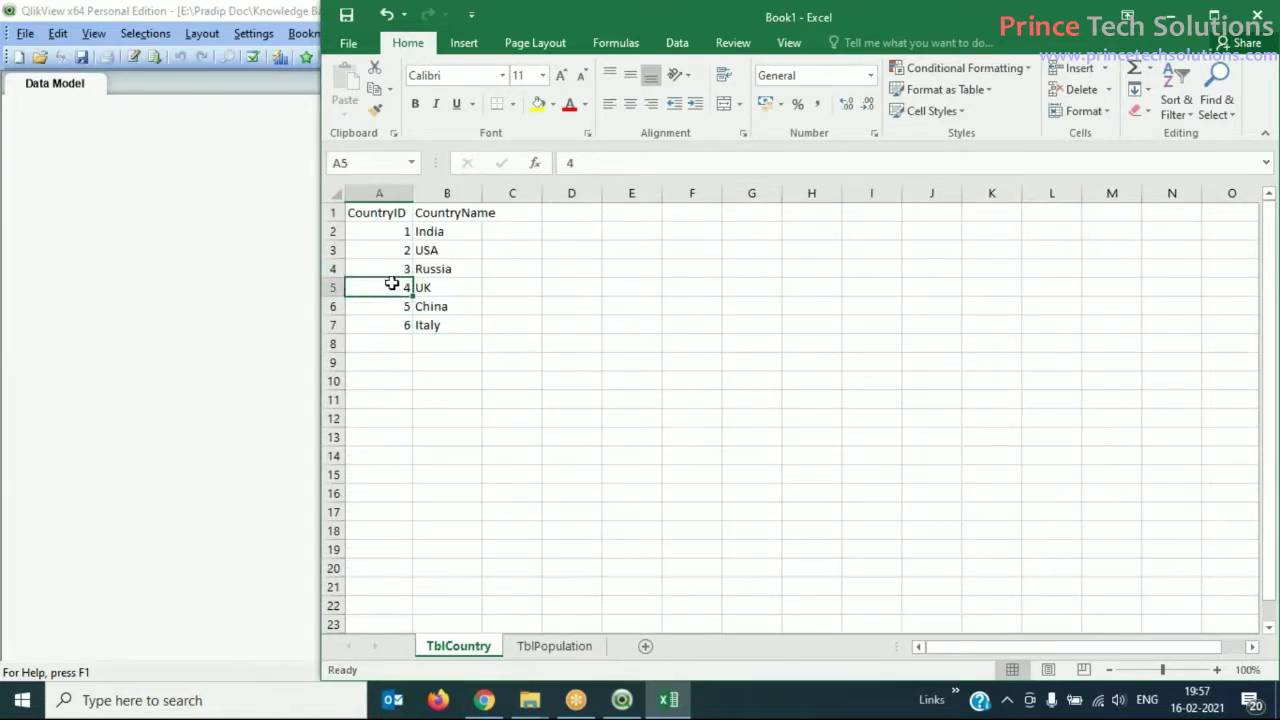
pyautogui.click(332, 268)
pyautogui.click(331, 287)
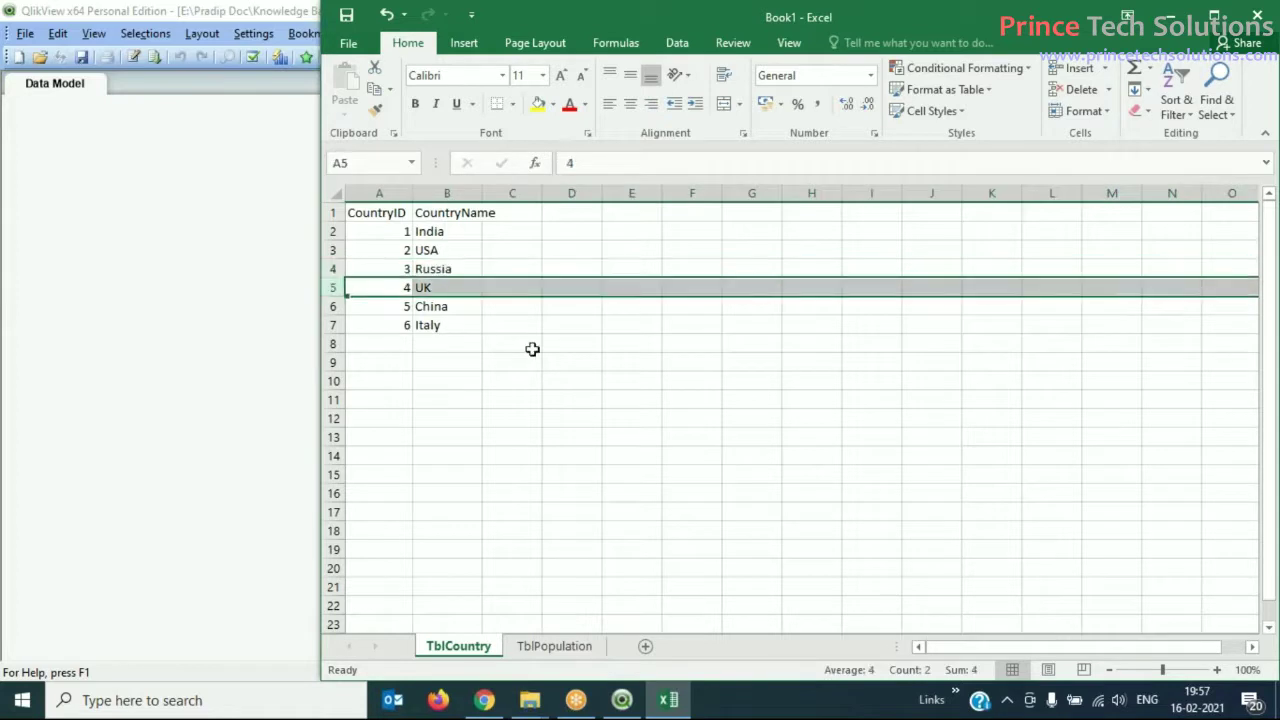
pyautogui.click(531, 349)
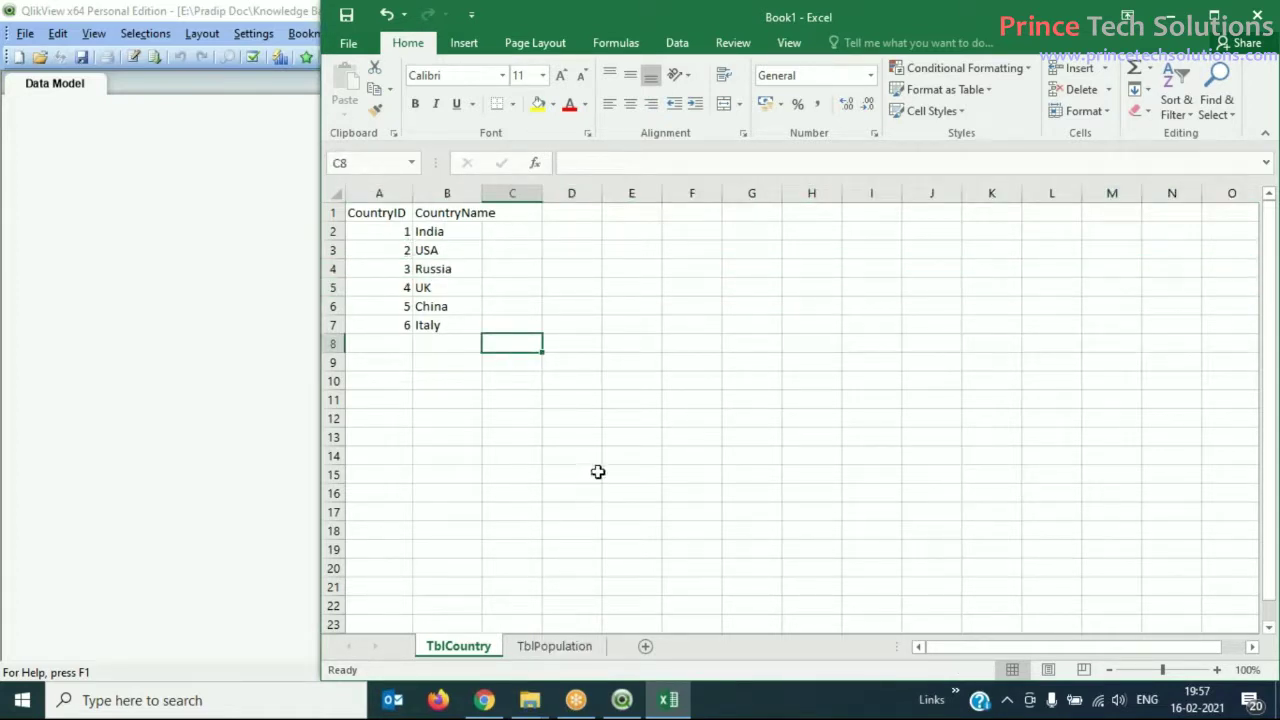
pyautogui.keyDown('ctrl'); pyautogui.click(398, 230); pyautogui.keyUp('ctrl')
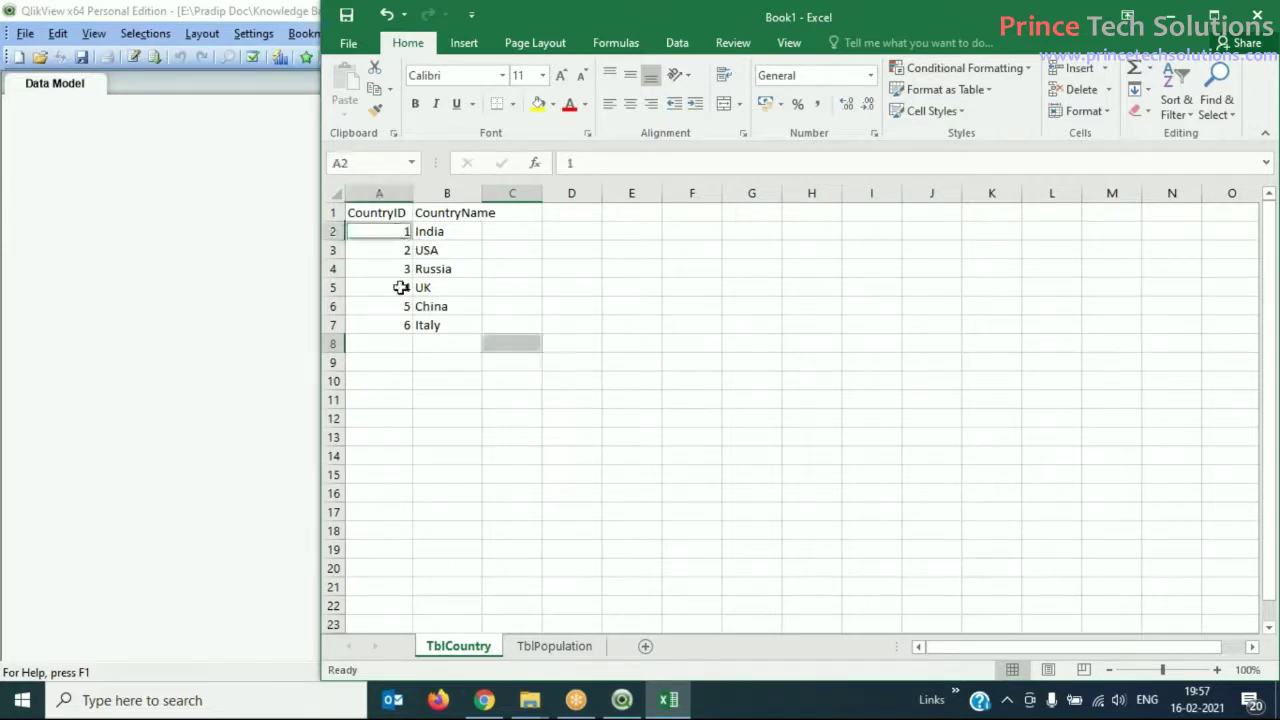
pyautogui.keyDown('ctrl'); pyautogui.click(400, 324); pyautogui.keyUp('ctrl')
pyautogui.click(400, 249)
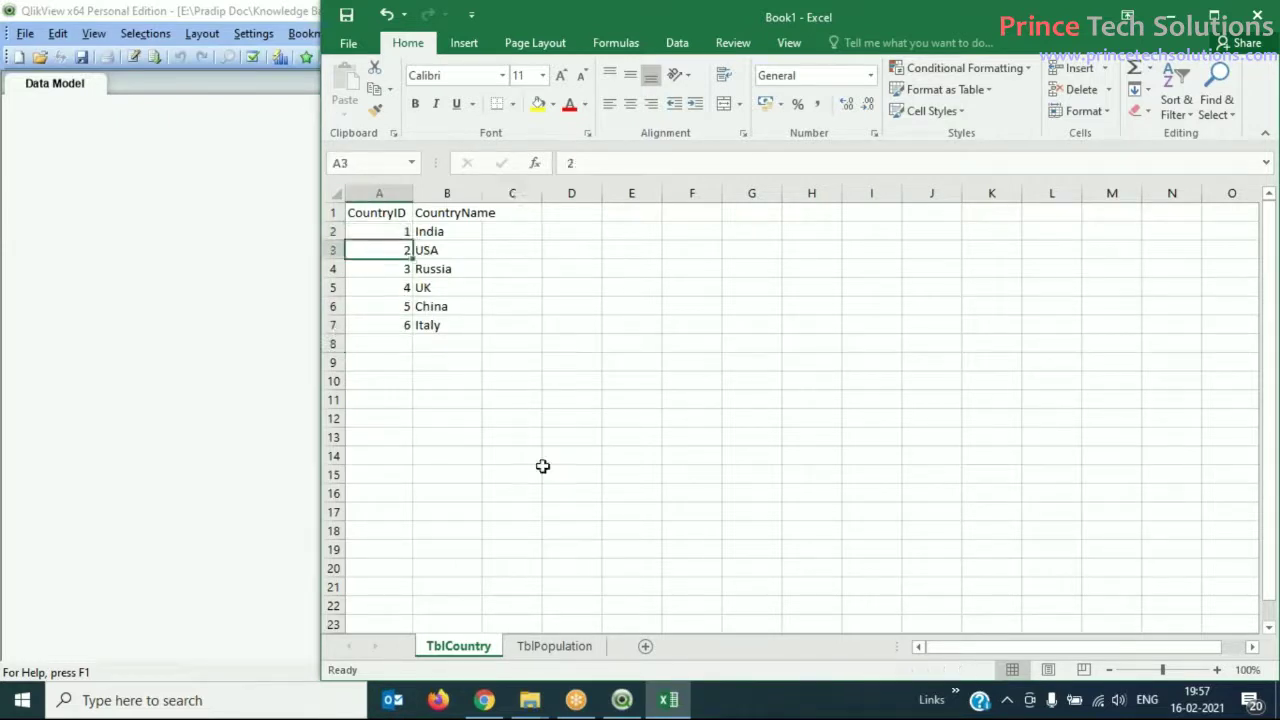
# - Compare the CountryIDs in TblPopulation with those in TblCountry to check which IDs exist in only one sheet
pyautogui.click(574, 648)
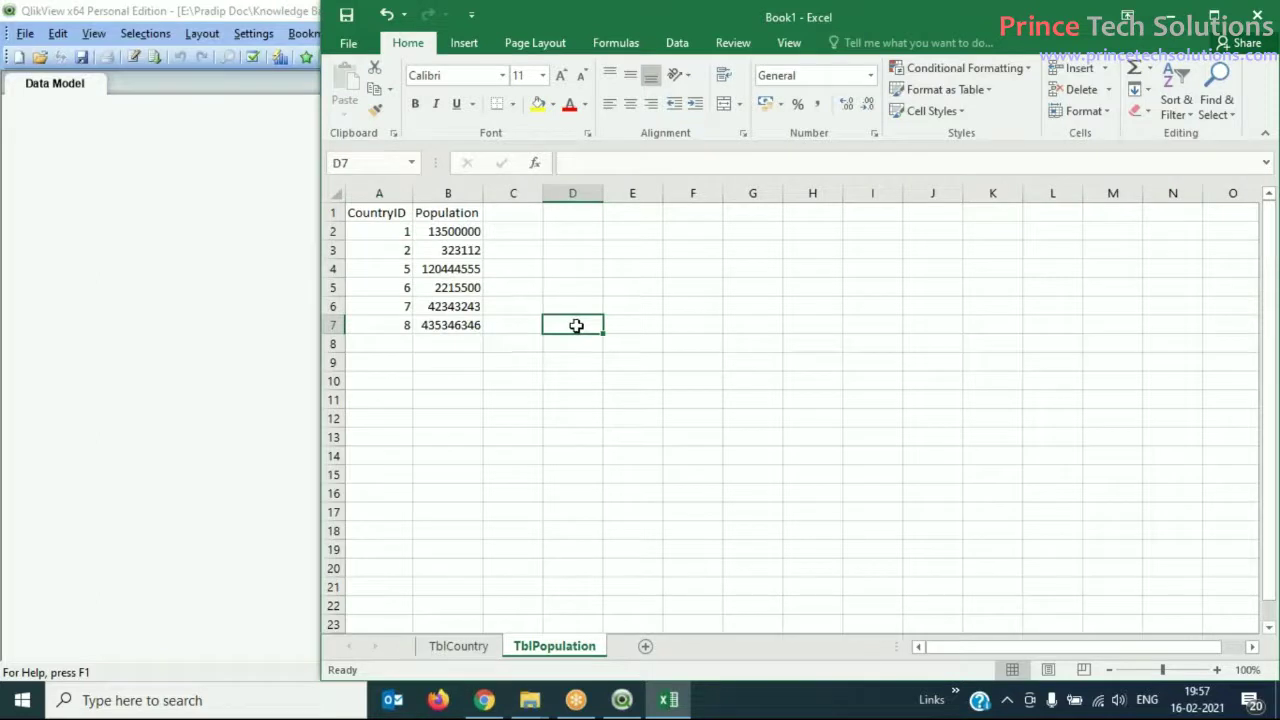
pyautogui.click(398, 230)
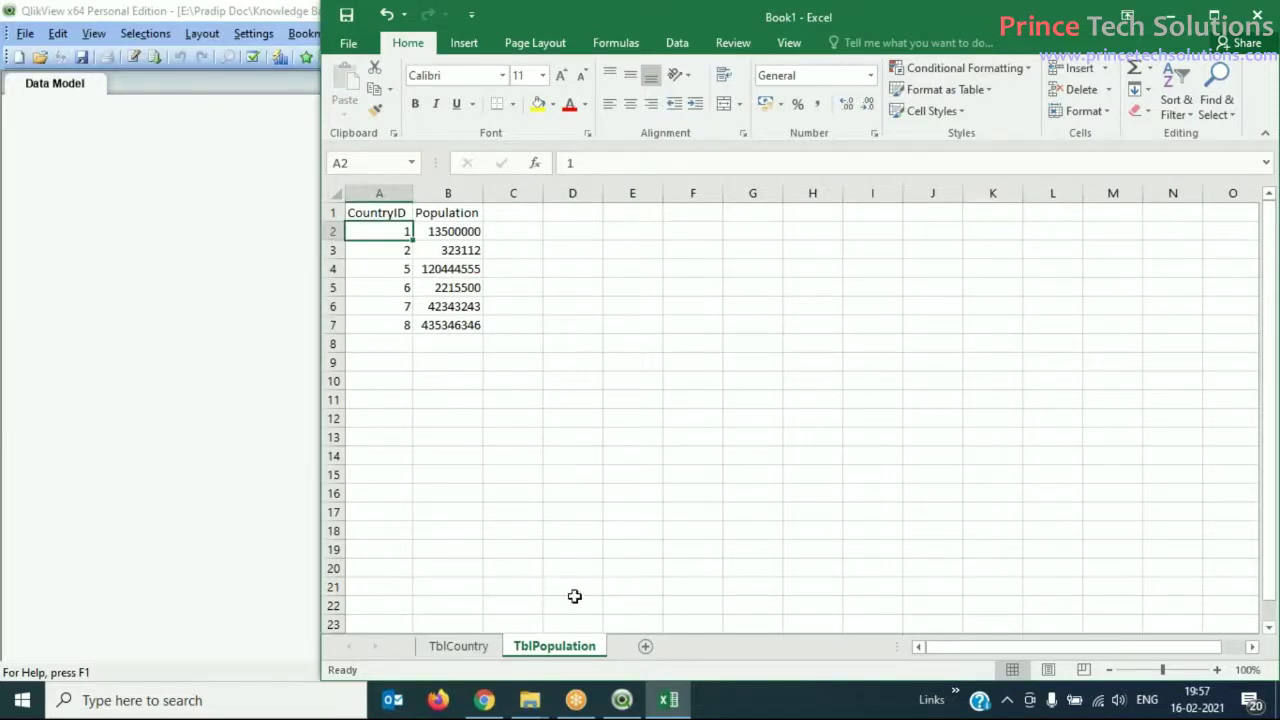
pyautogui.click(480, 648)
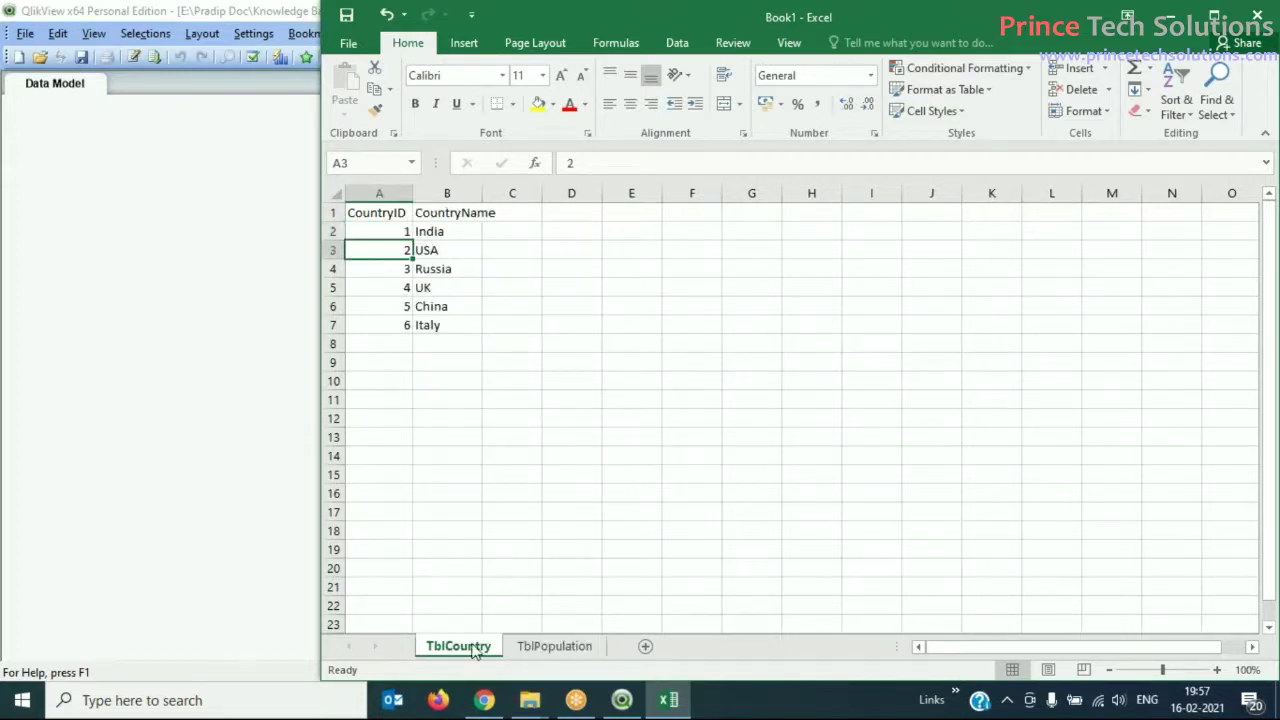
pyautogui.click(398, 272)
pyautogui.click(400, 285)
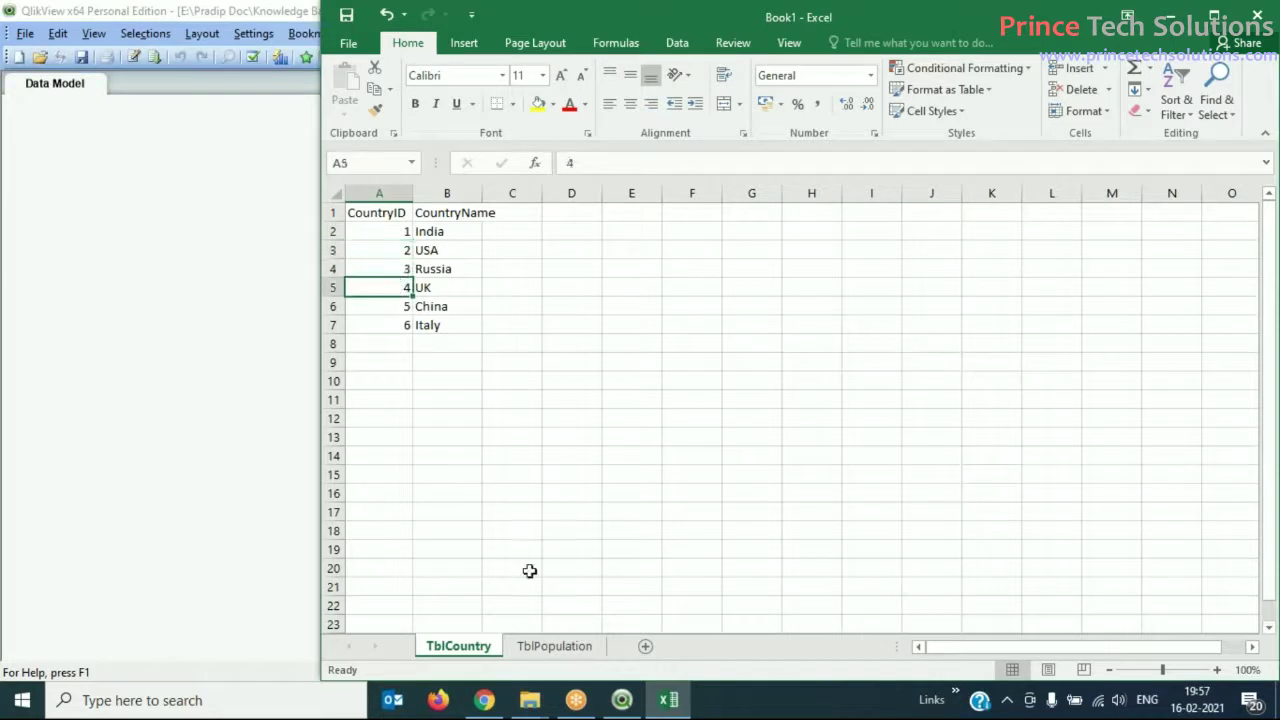
pyautogui.click(554, 646)
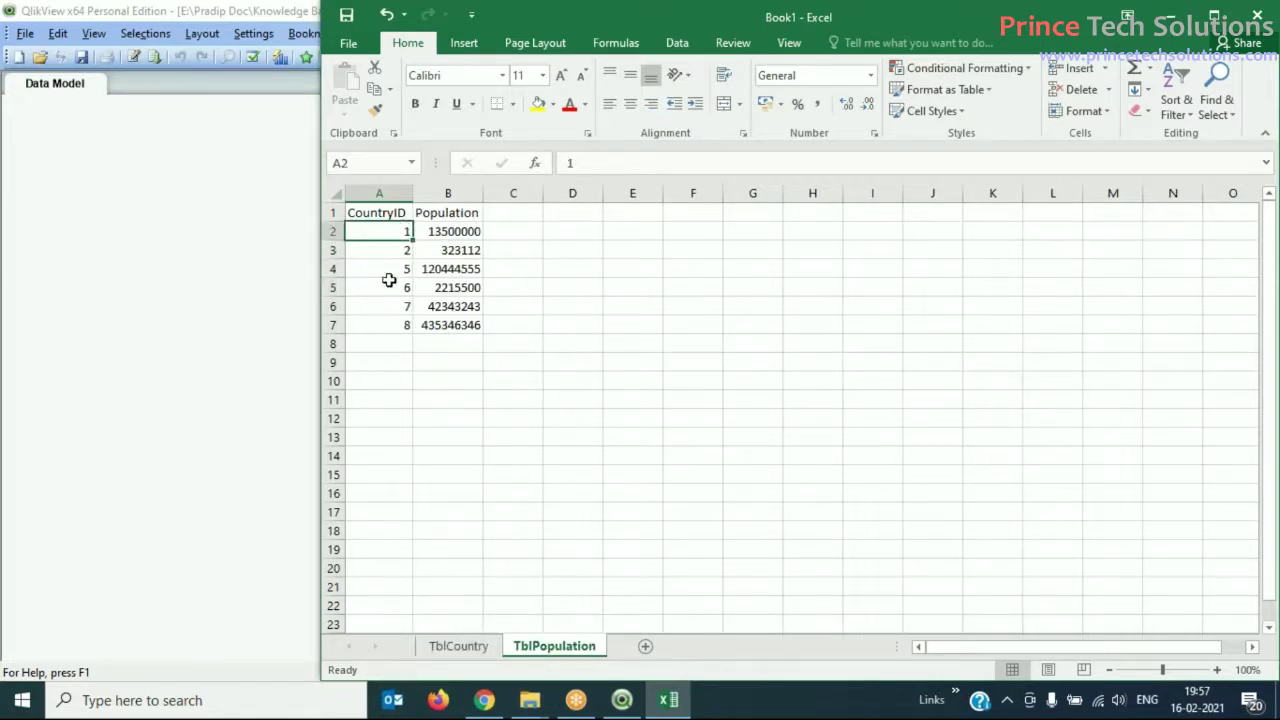
pyautogui.click(403, 271)
pyautogui.click(403, 287)
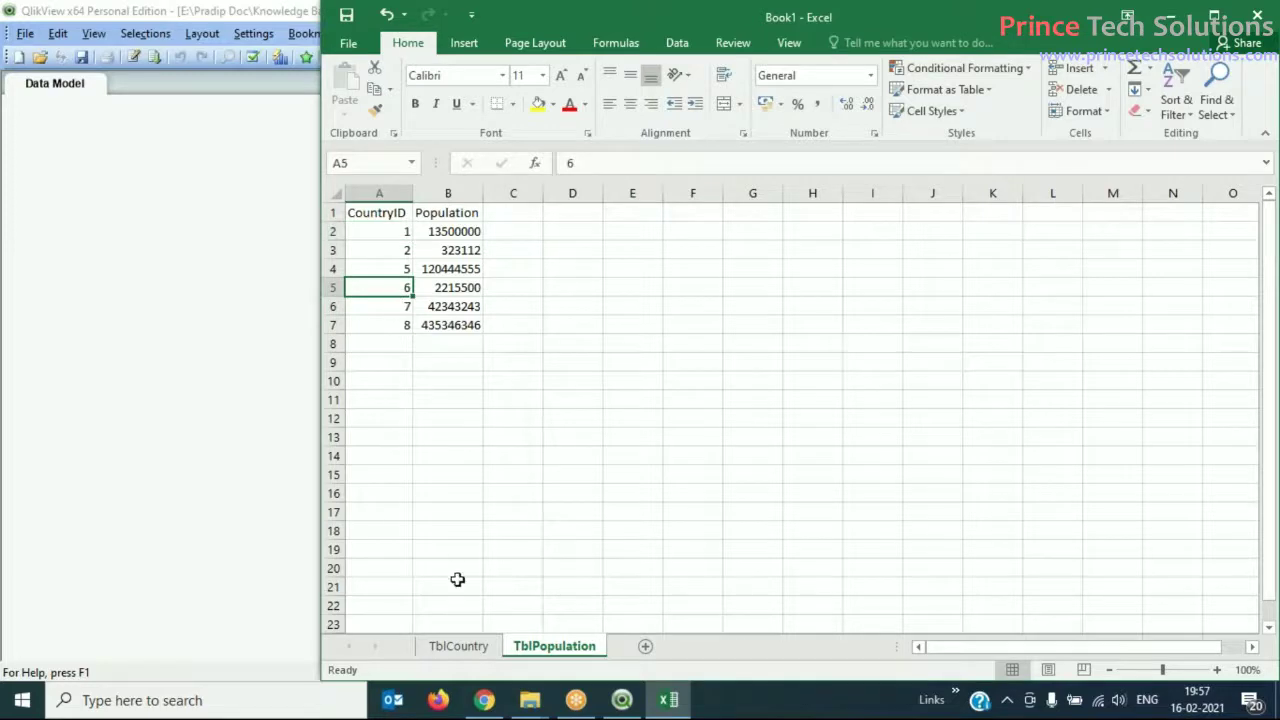
pyautogui.click(459, 647)
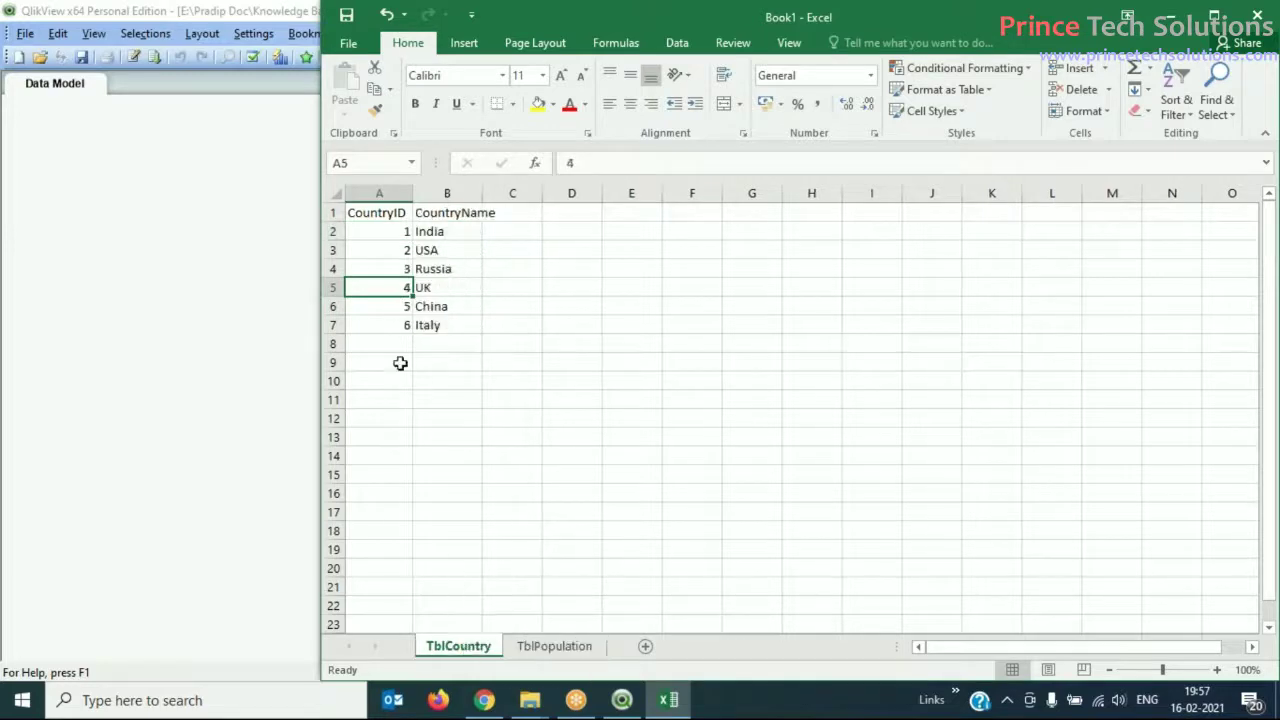
# - Add a row to the TblPopulation sheet with CountryID 9 and population 89698699
pyautogui.click(558, 650)
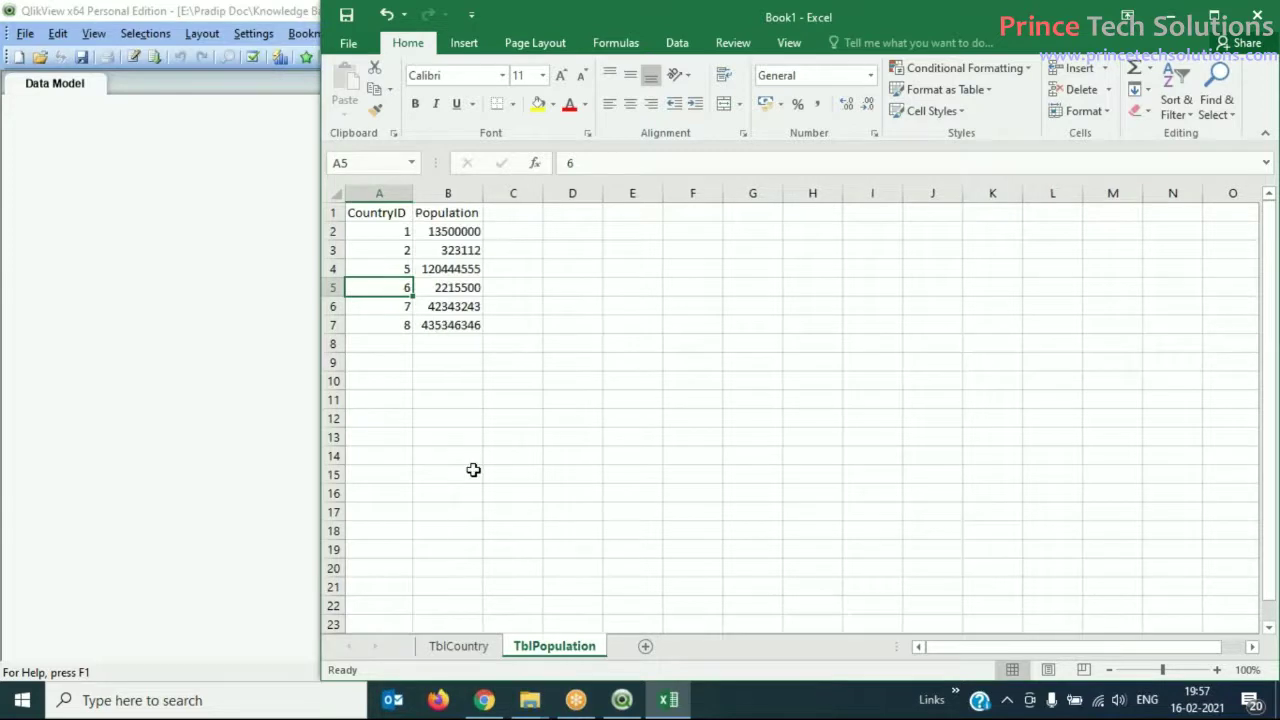
pyautogui.click(400, 344)
pyautogui.write('9')
pyautogui.press('Tab')
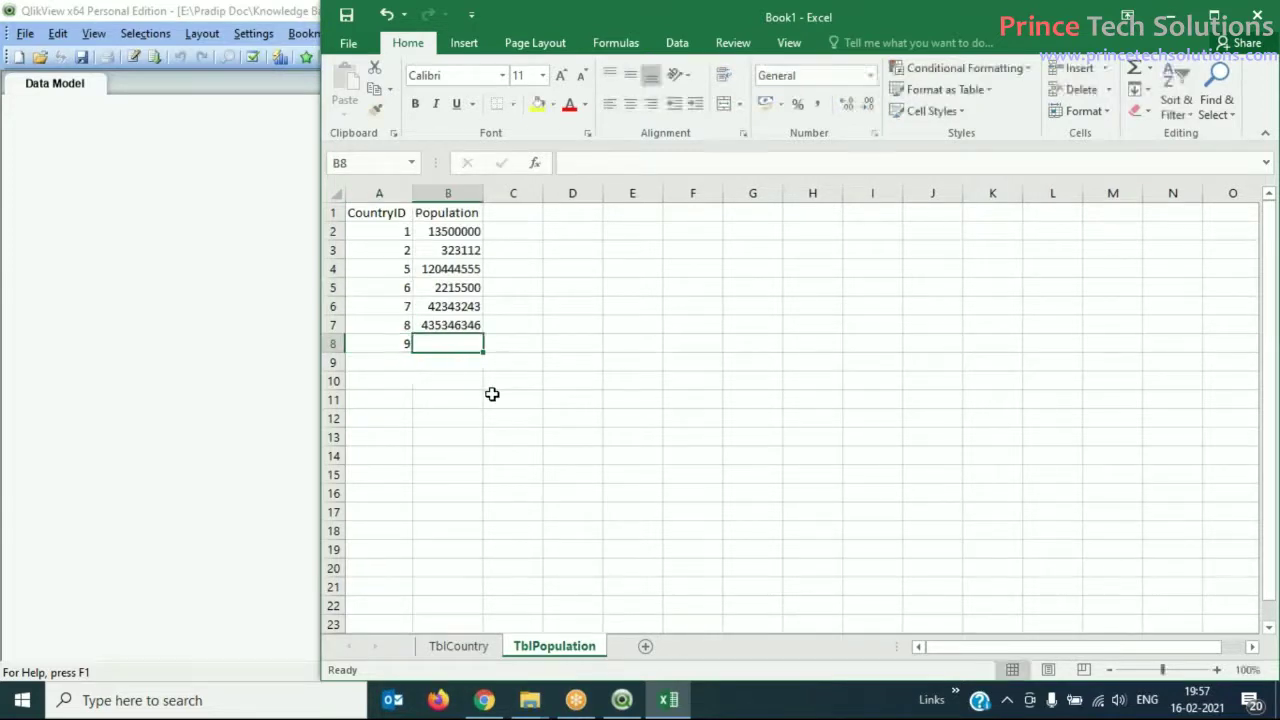
pyautogui.write('8969869')
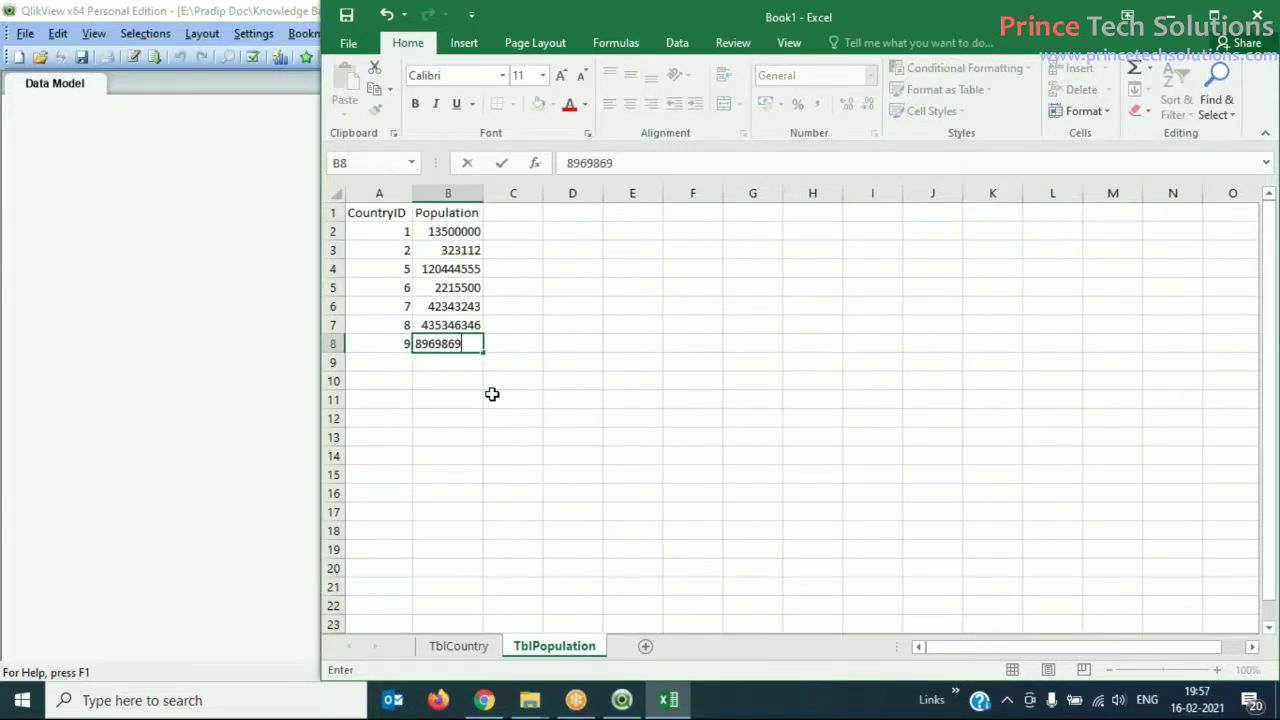
pyautogui.press('Return')
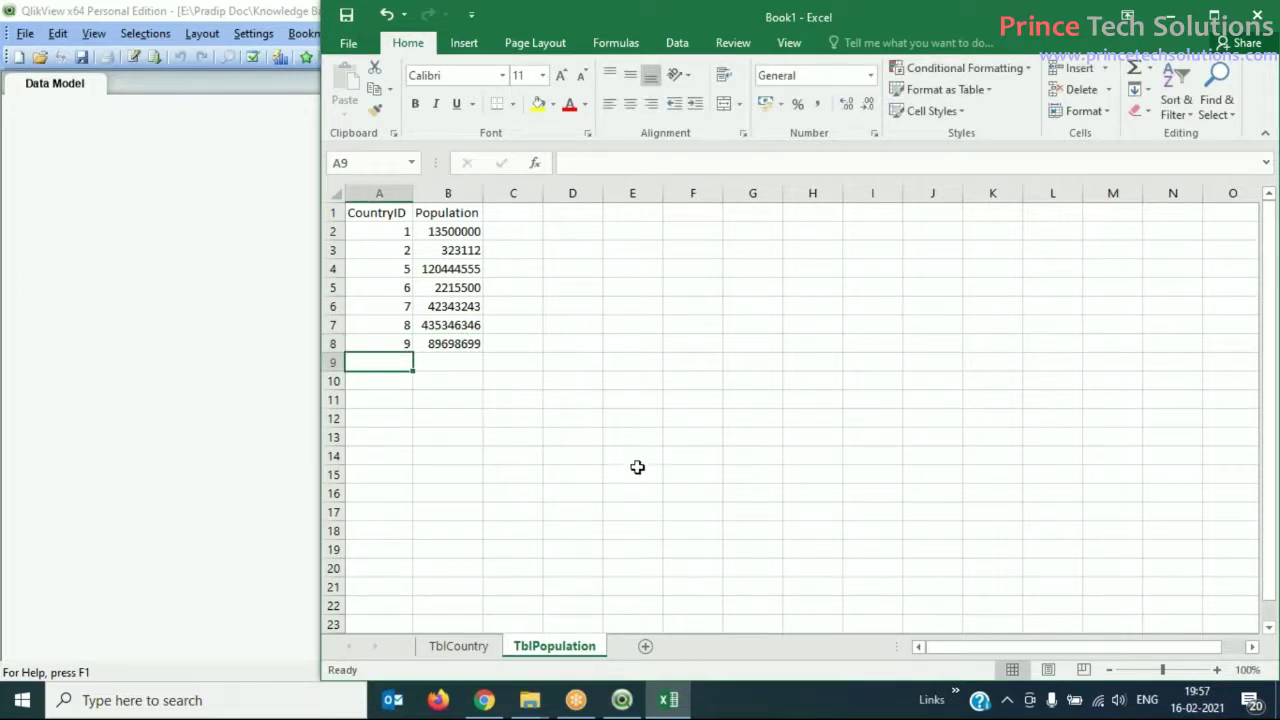
pyautogui.click(636, 470)
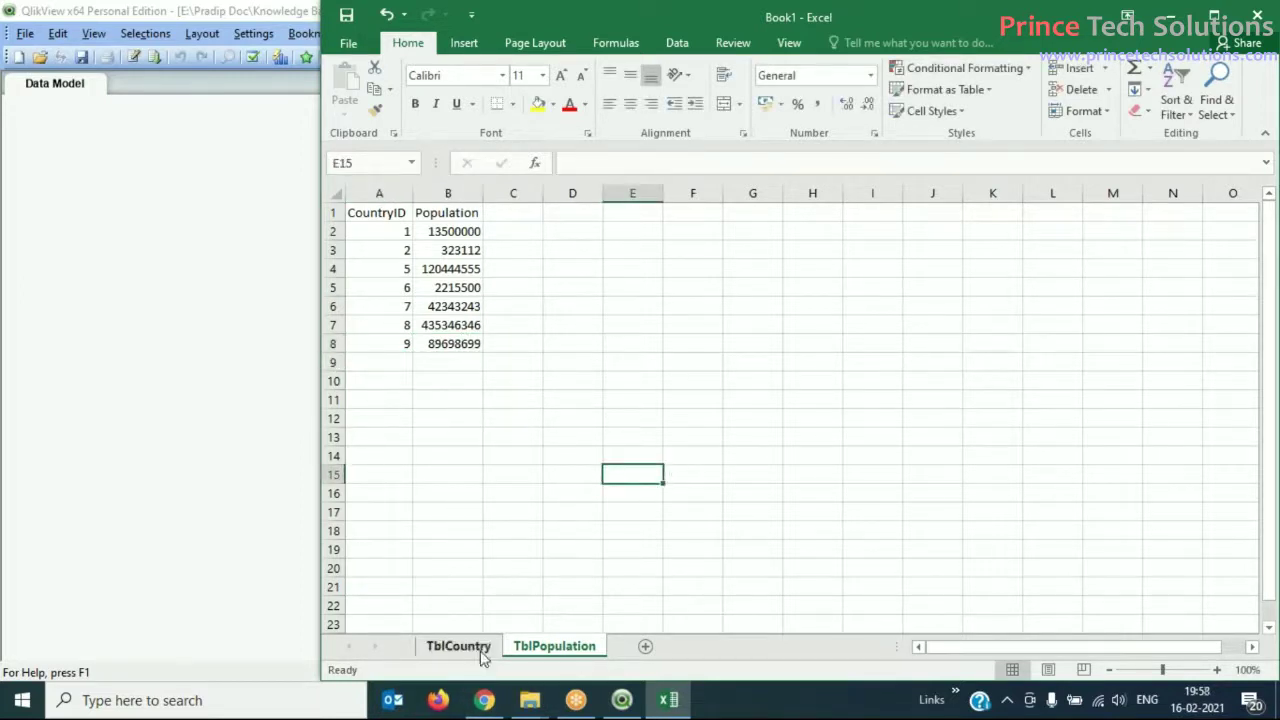
# - Compare the CountryIDs listed in TblPopulation with the ones in TblCountry once more
pyautogui.click(400, 233)
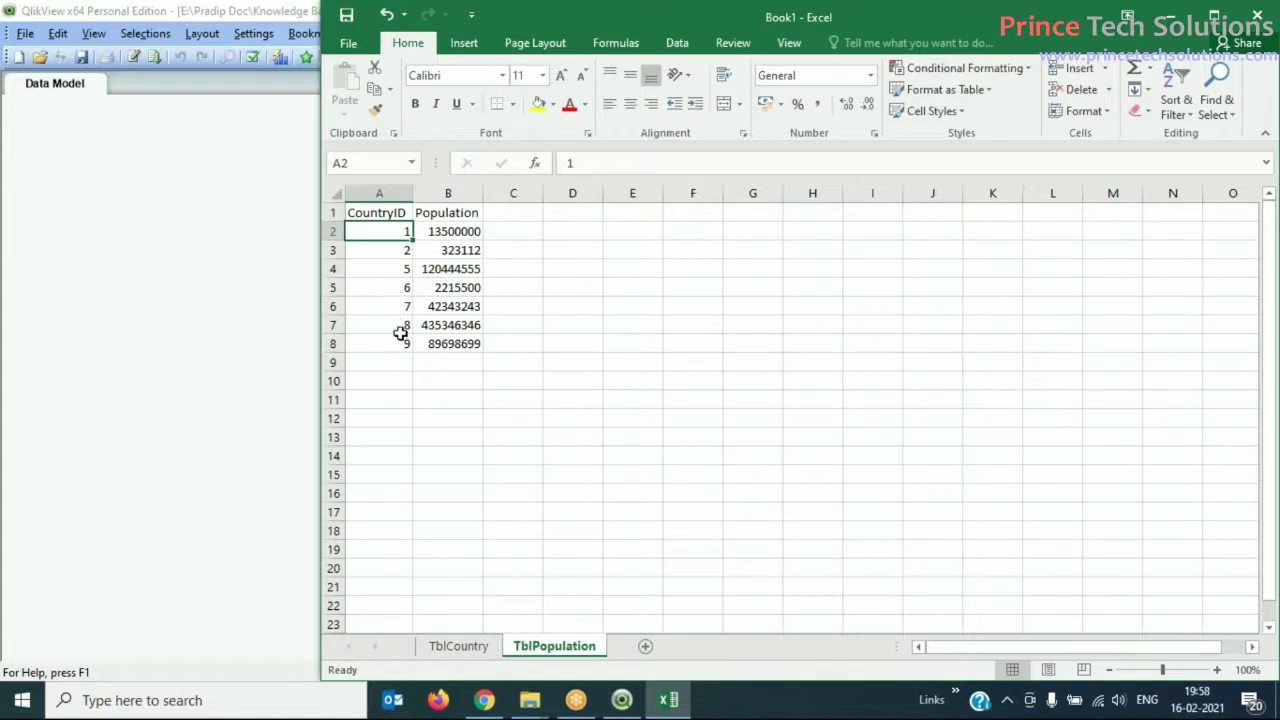
pyautogui.click(400, 337)
pyautogui.click(394, 250)
pyautogui.click(397, 270)
pyautogui.click(397, 304)
pyautogui.click(396, 326)
pyautogui.click(400, 345)
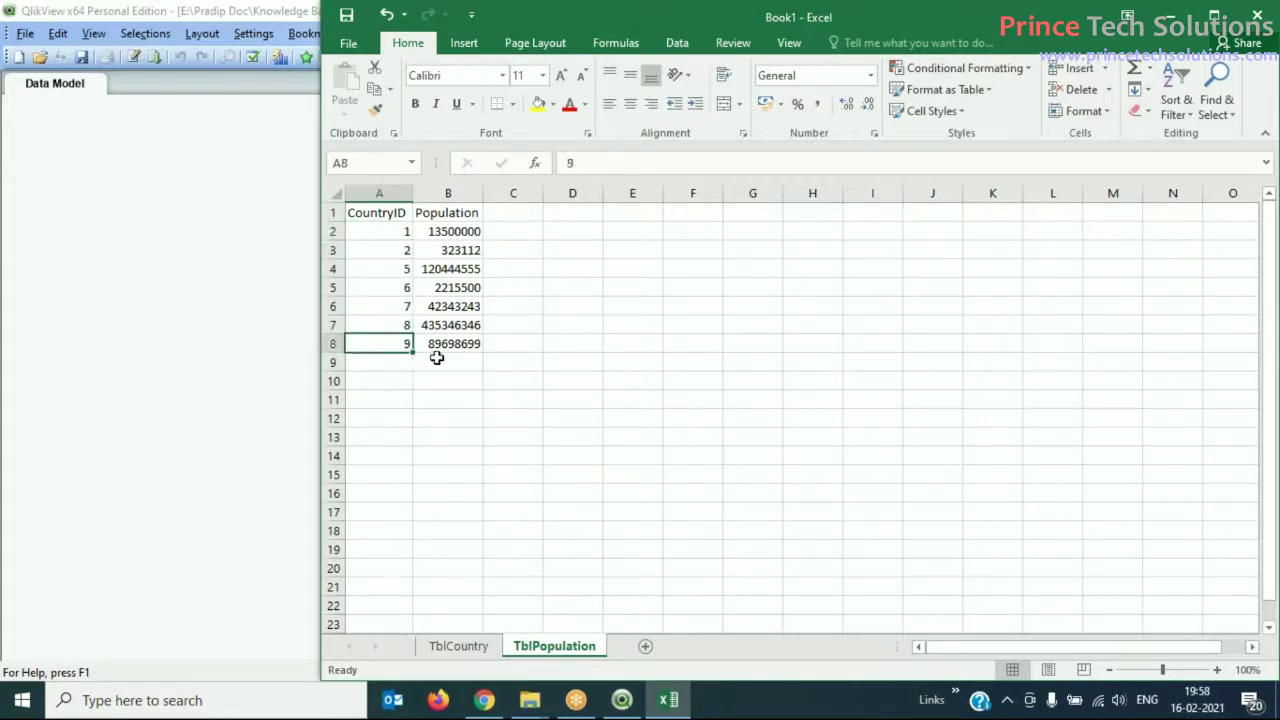
pyautogui.click(466, 650)
pyautogui.click(380, 326)
pyautogui.click(534, 381)
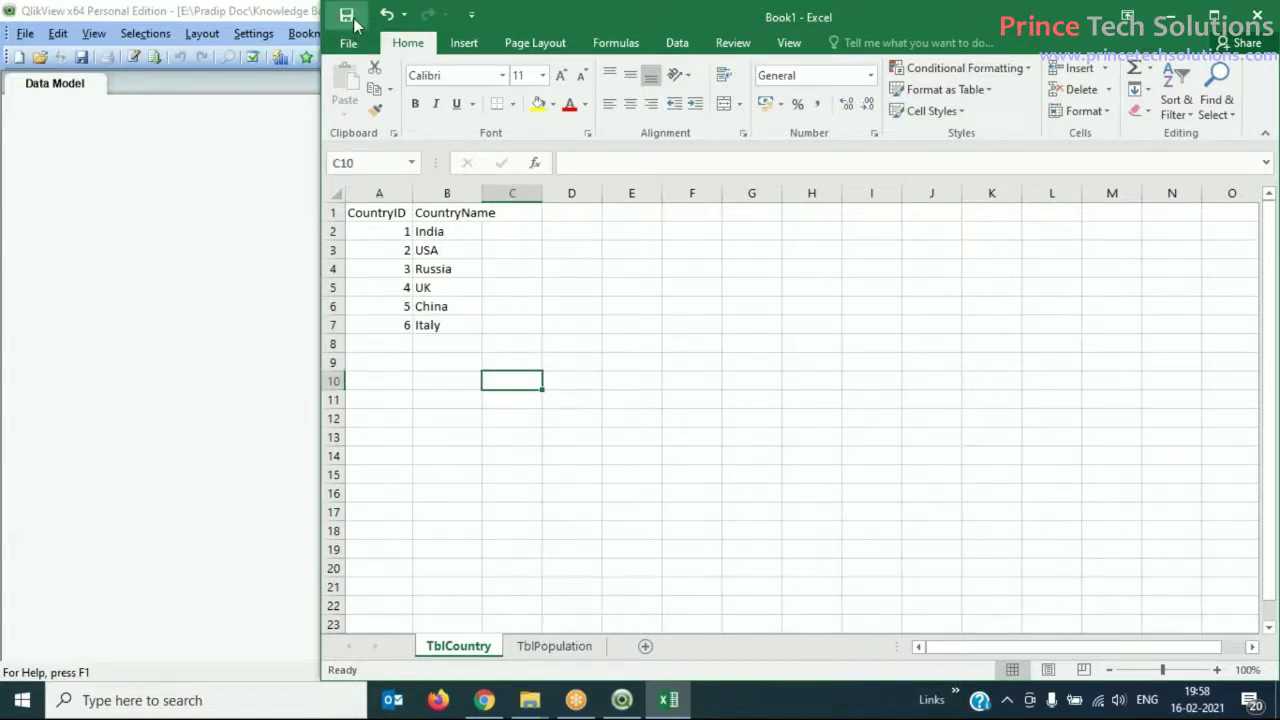
# - Widen column B of the TblCountry sheet so the CountryName header fits
pyautogui.moveTo(481, 193); pyautogui.dragTo(501, 193)
pyautogui.click(691, 398)
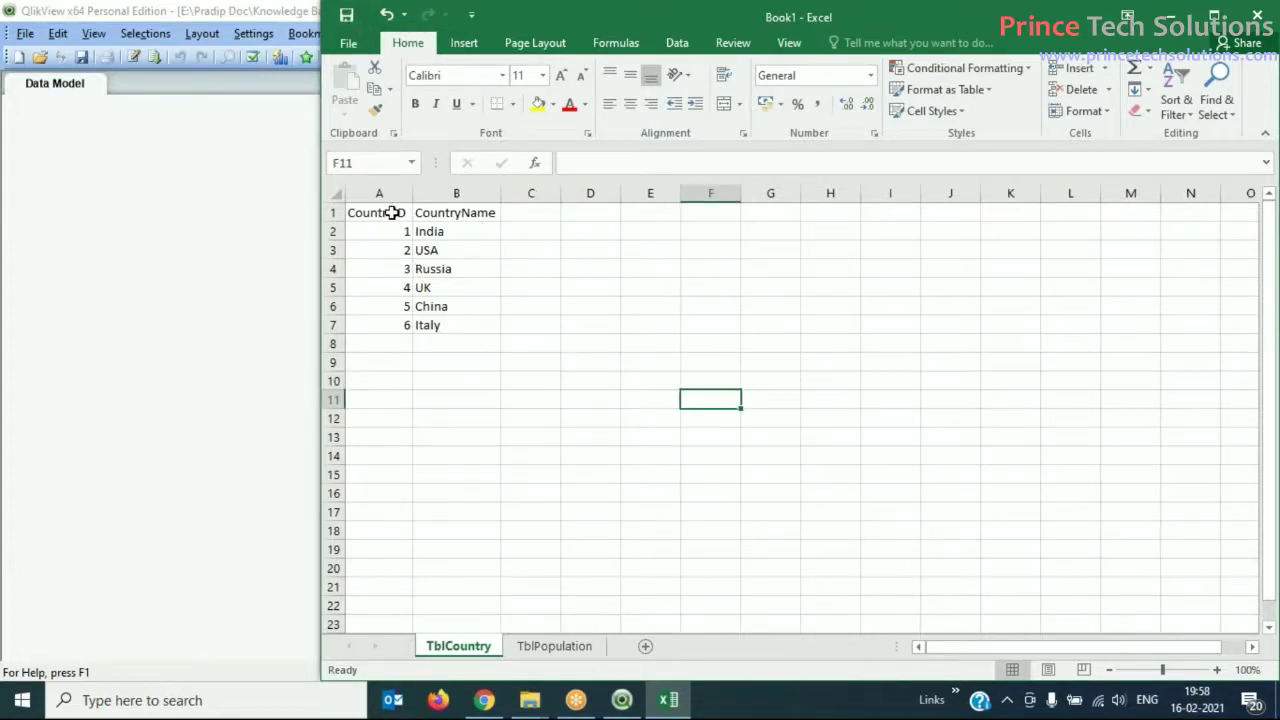
pyautogui.click(393, 212)
pyautogui.click(768, 515)
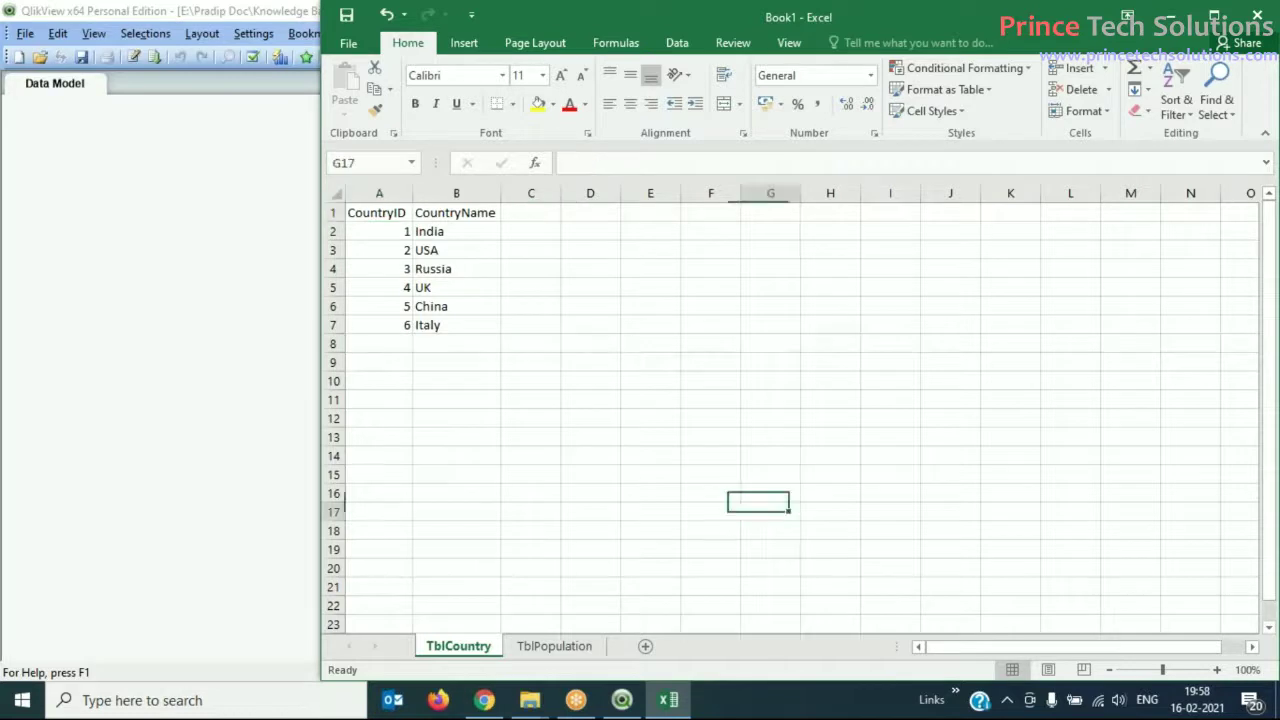
# - Switch to QlikView, open the load script, comment out the EXIT Script line near its end and add a new line below it
pyautogui.hotkey('alt', 'Tab')
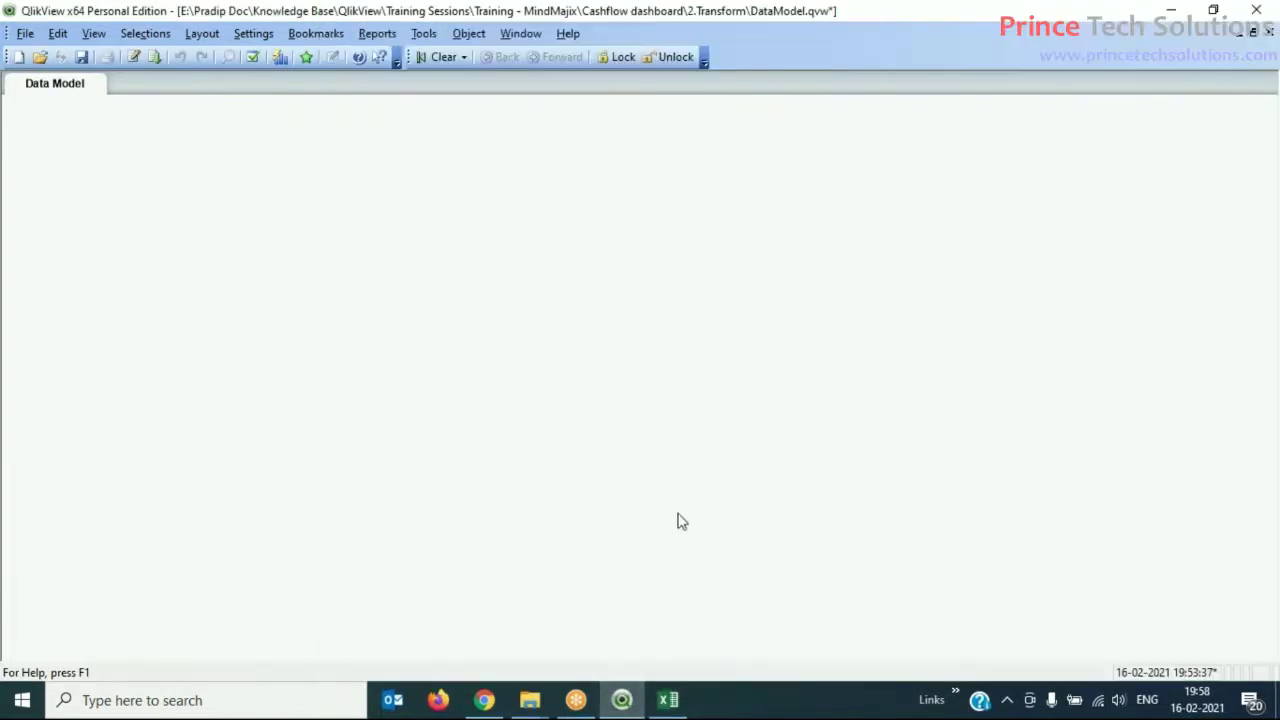
pyautogui.click(140, 57)
pyautogui.scroll(15, 376, 318)
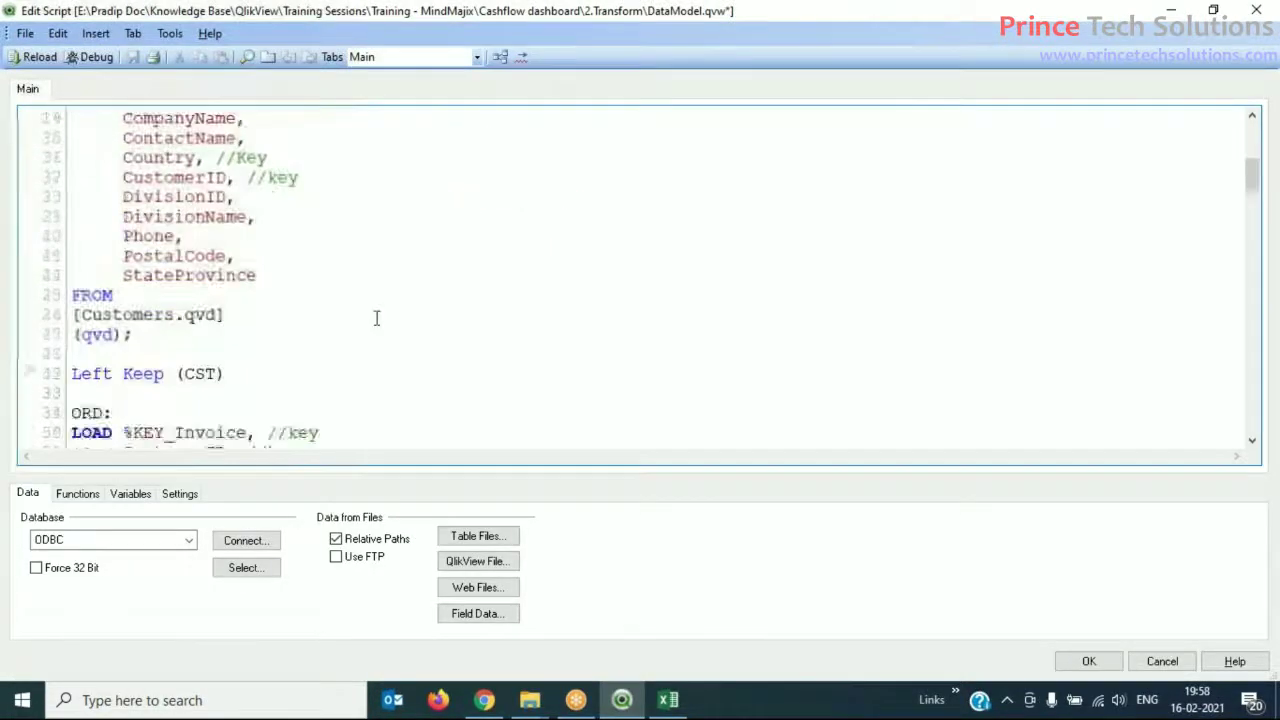
pyautogui.scroll(4, 376, 318)
pyautogui.scroll(2, 376, 318)
pyautogui.click(224, 342)
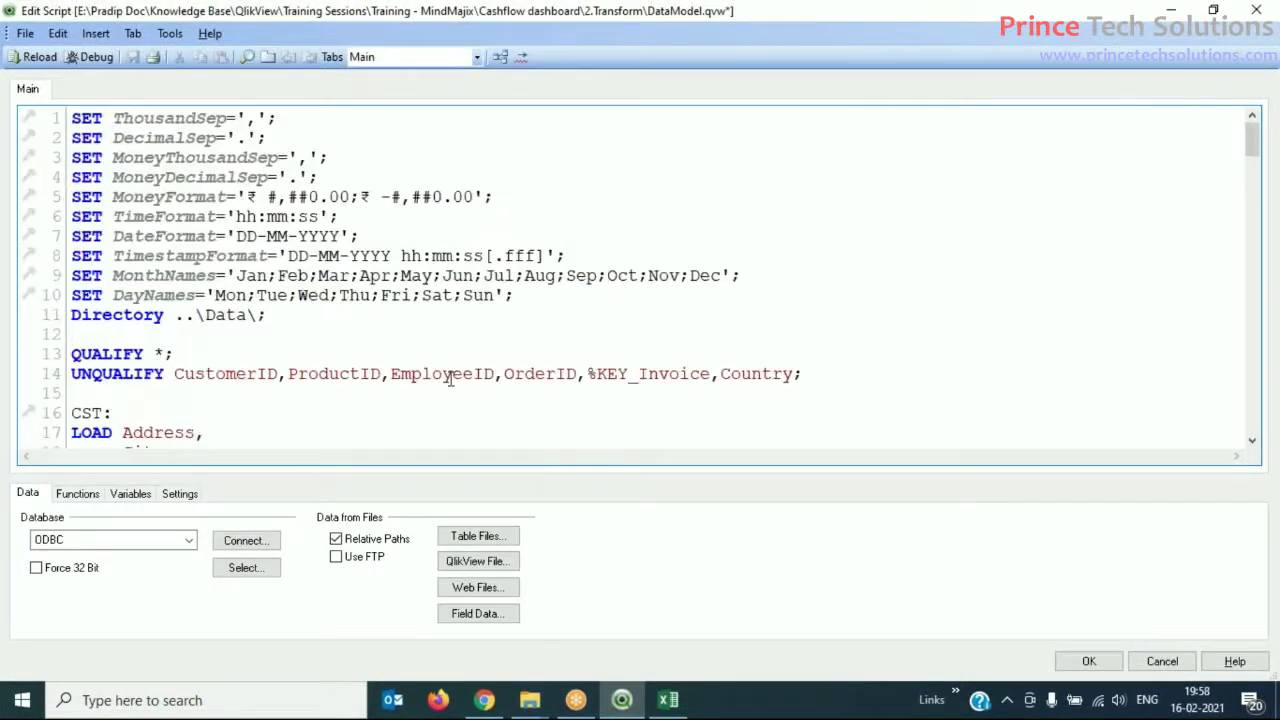
pyautogui.moveTo(1257, 137); pyautogui.dragTo(1263, 435)
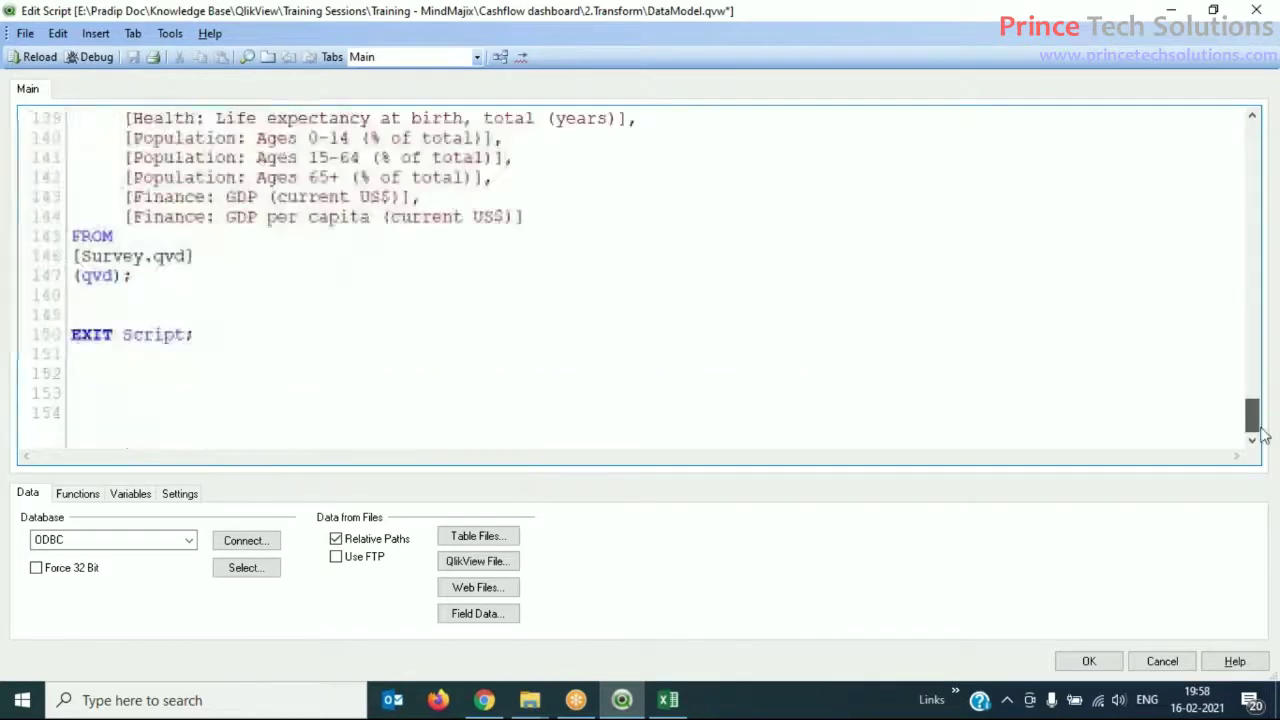
pyautogui.click(239, 336)
pyautogui.hotkey('ctrl', 'k')
pyautogui.press('Return')
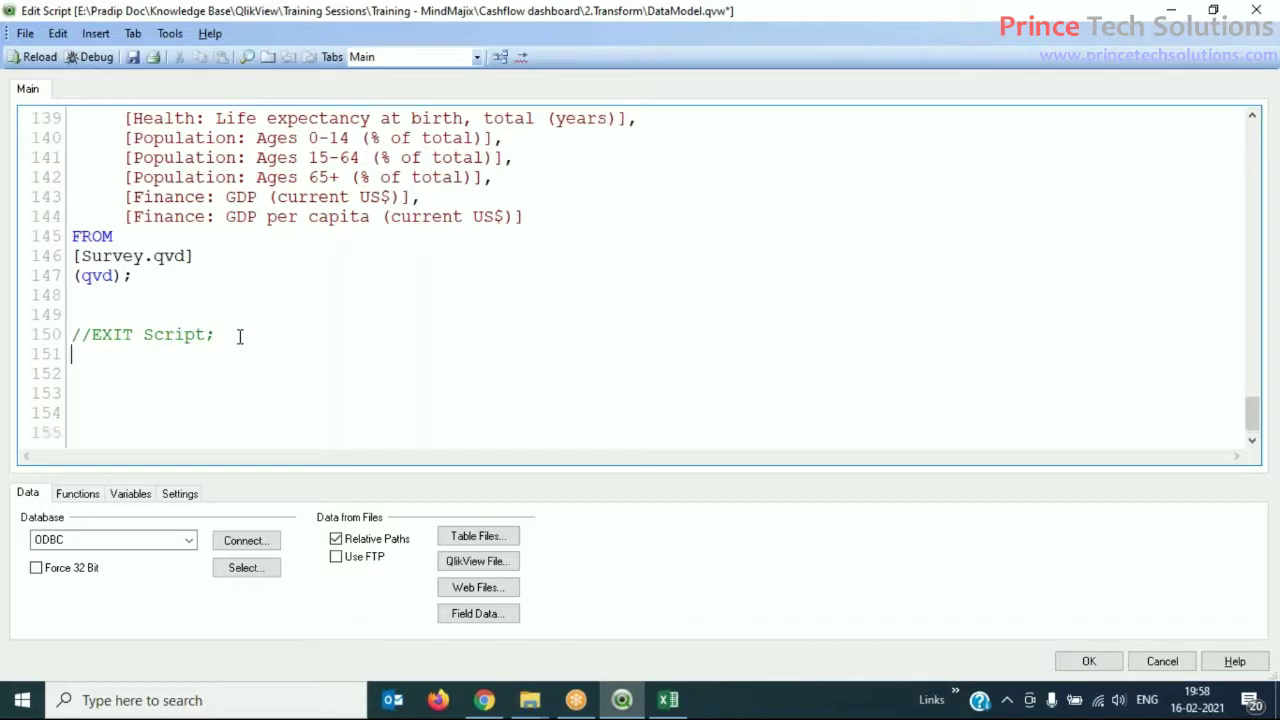
# - Start an inline load below the commented EXIT line, switch to Excel and copy TblCountry's A1:B7 including headers
pyautogui.click(95, 33)
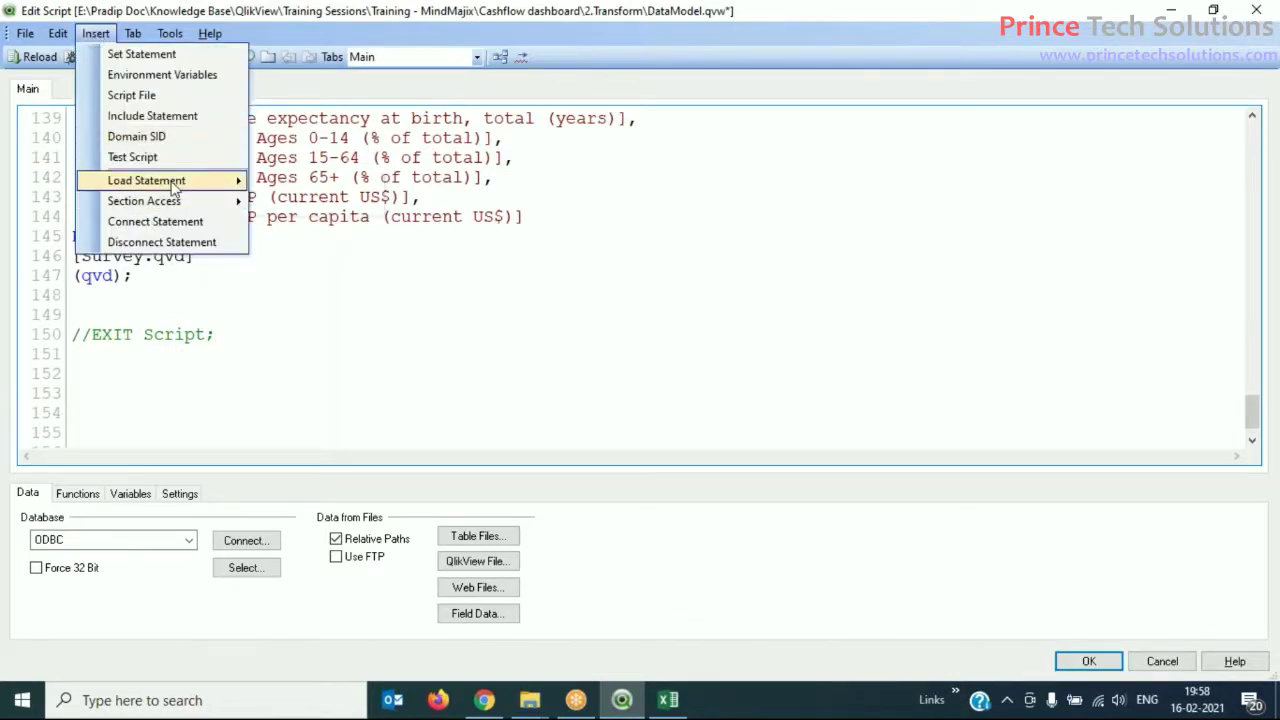
pyautogui.moveTo(175, 187)
pyautogui.click(300, 201)
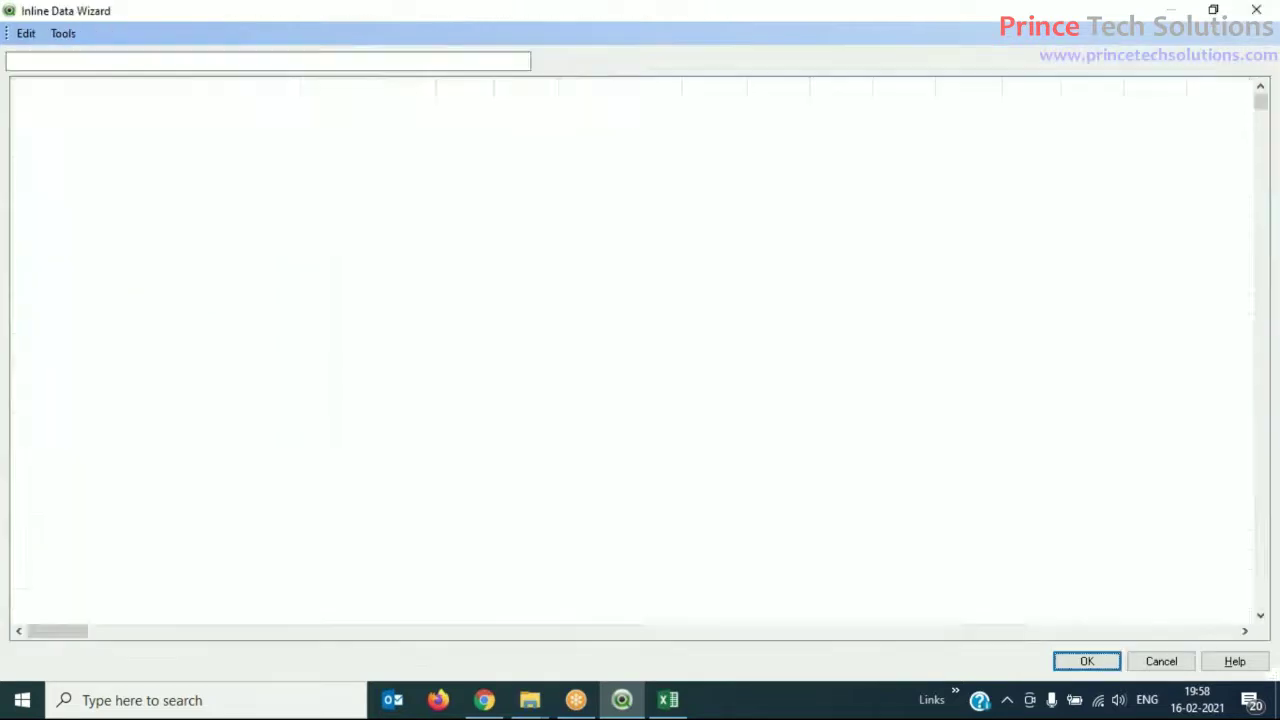
pyautogui.click(668, 700)
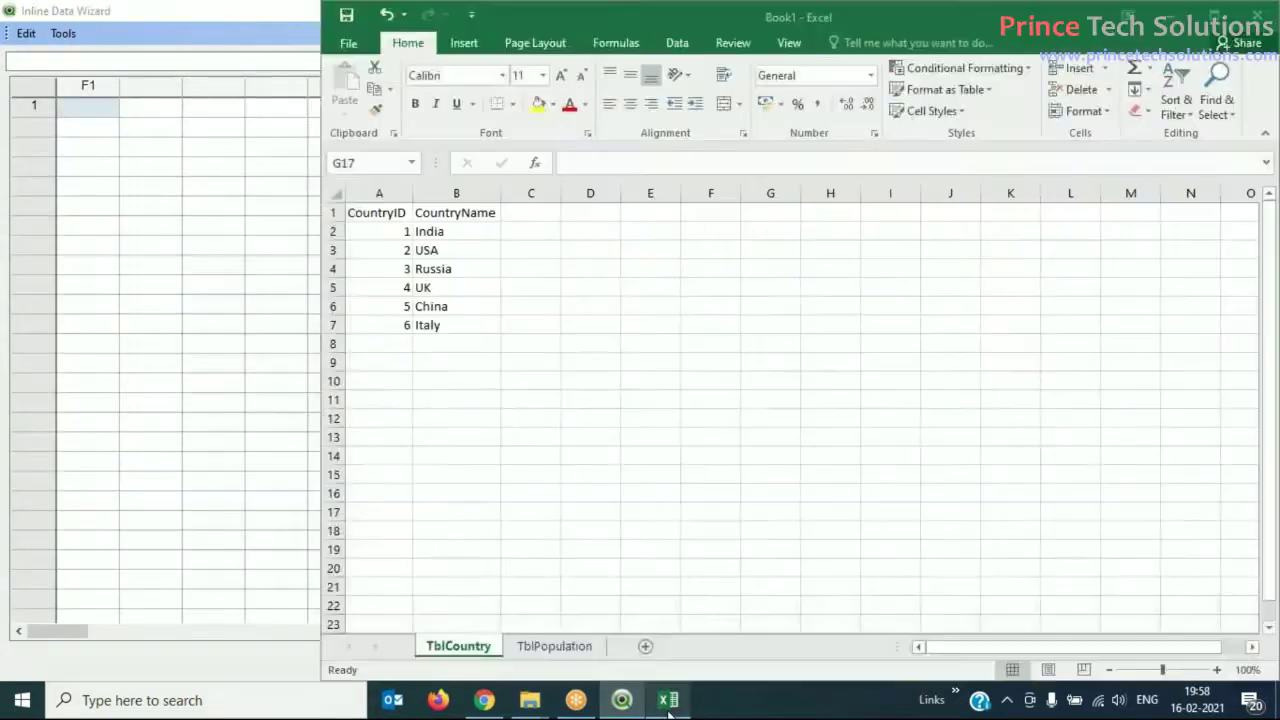
pyautogui.click(378, 212)
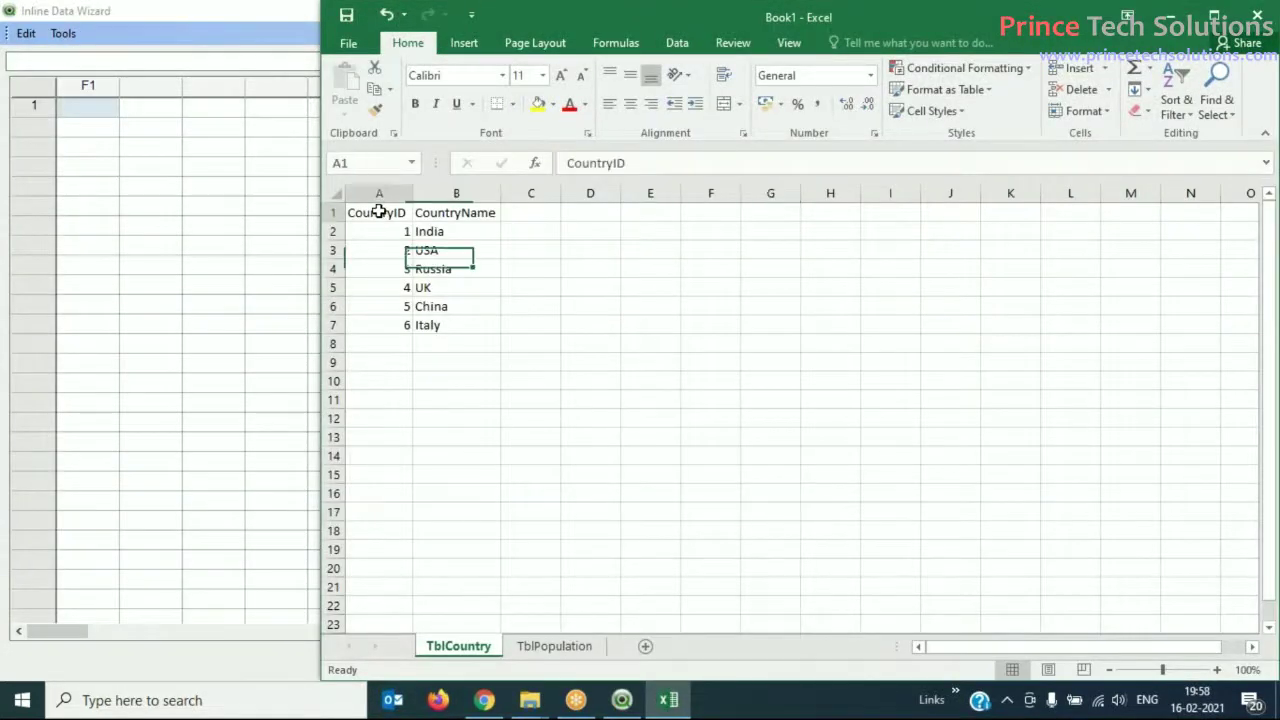
pyautogui.keyDown('shift'); pyautogui.click(457, 323); pyautogui.keyUp('shift')
pyautogui.hotkey('ctrl', 'c')
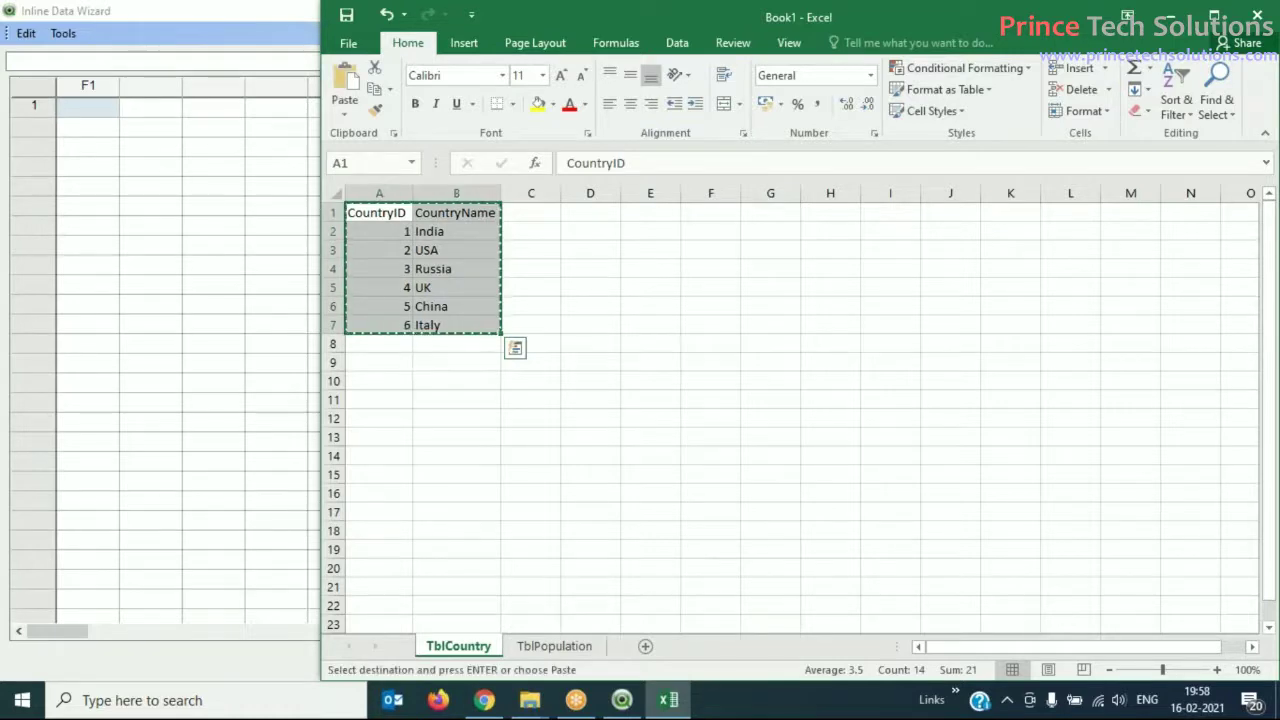
# - Paste the copied country table into QlikView's Inline Data Wizard from its first cell and insert it into the script
pyautogui.click(93, 108)
pyautogui.click(86, 90)
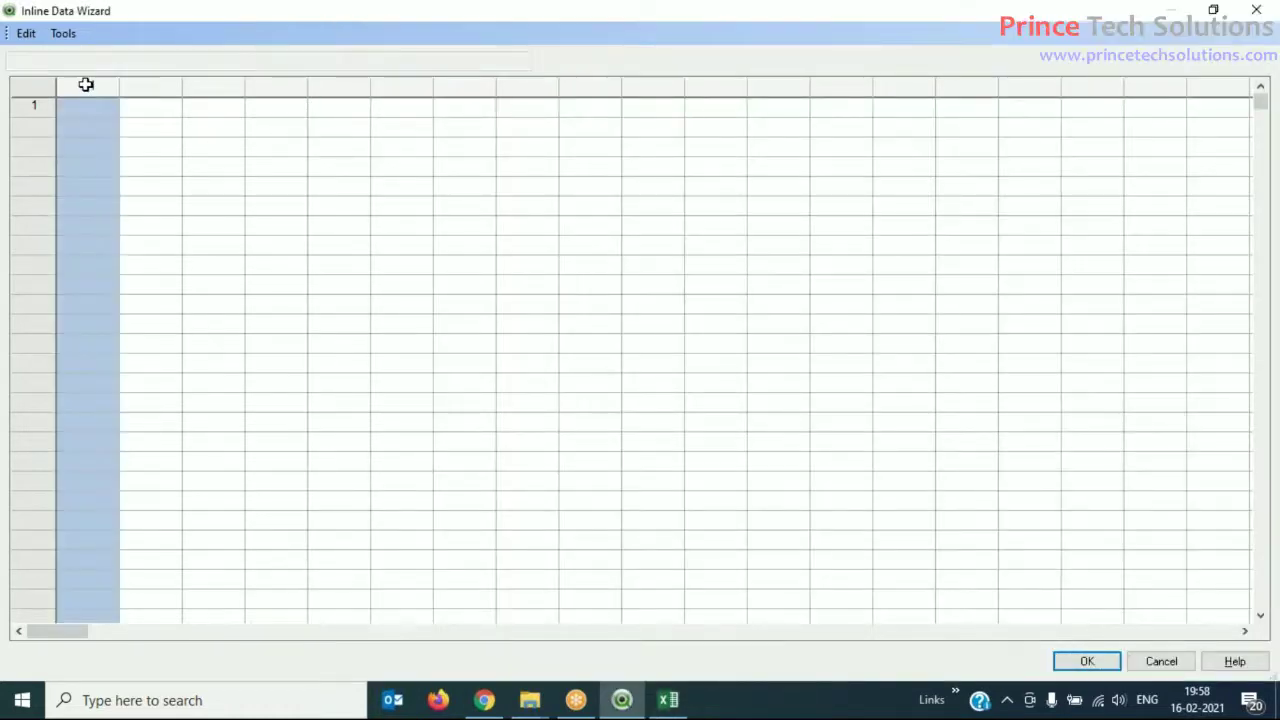
pyautogui.click(97, 86)
pyautogui.click(97, 106)
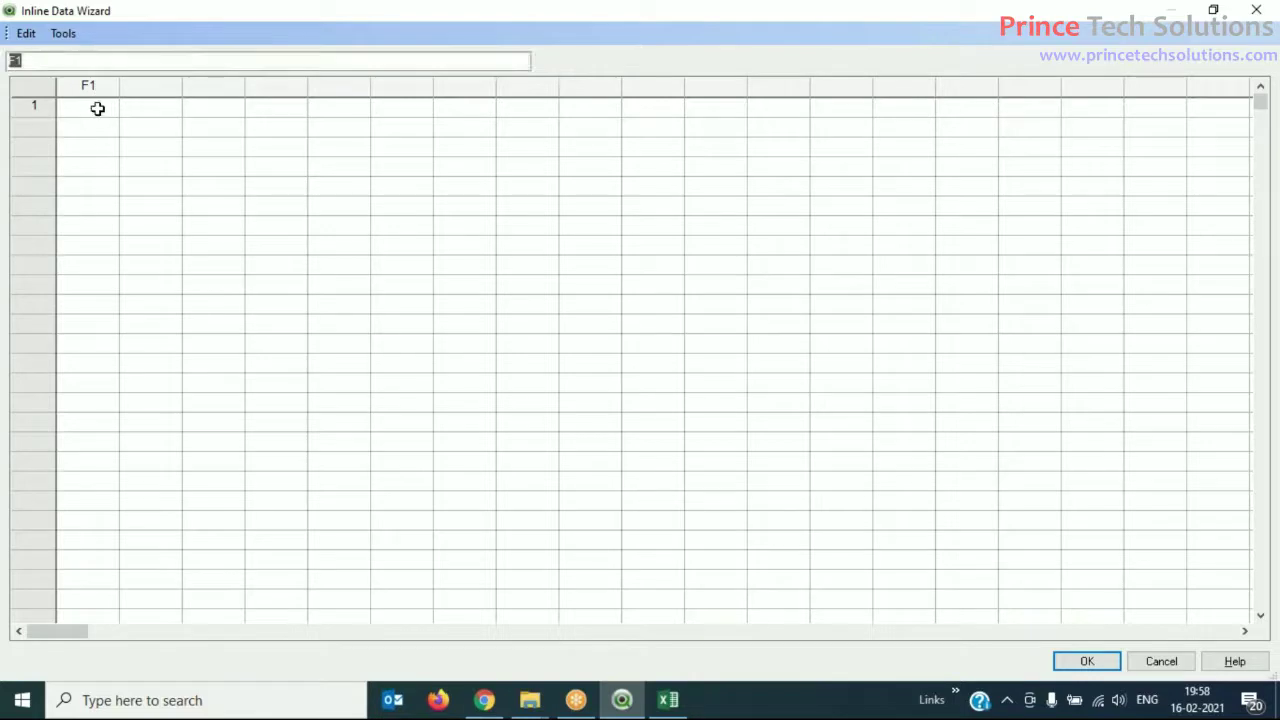
pyautogui.click(34, 88)
pyautogui.click(86, 104)
pyautogui.hotkey('ctrl', 'v')
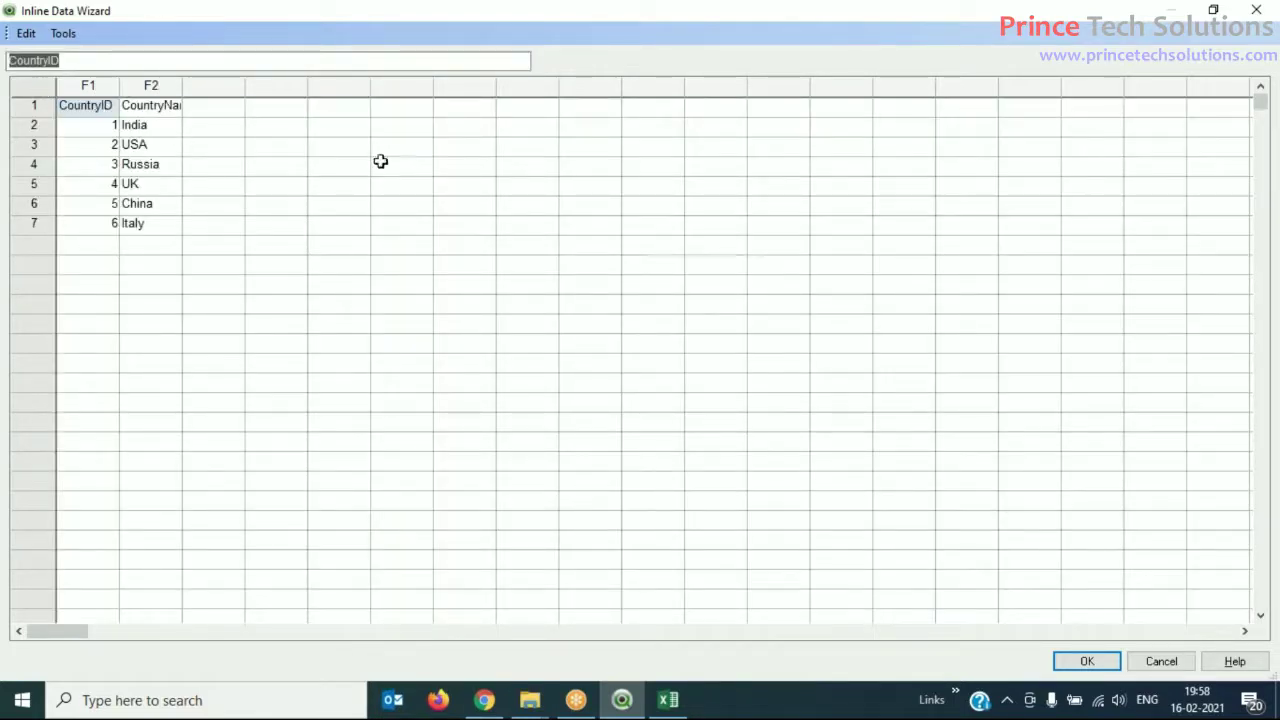
pyautogui.click(1108, 663)
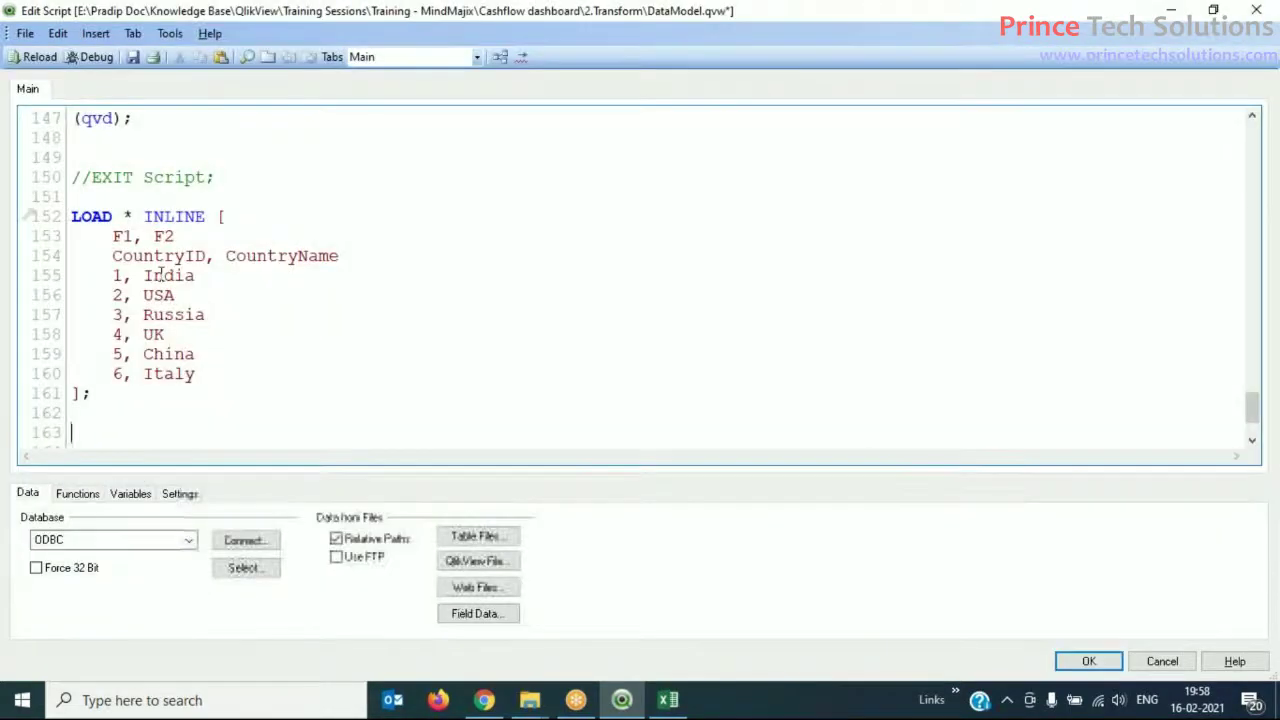
# - Delete the F1, F2 field line from the country inline load so CountryID and CountryName serve as headers
pyautogui.tripleClick(218, 237)
pyautogui.press('Delete')
pyautogui.press('Delete')
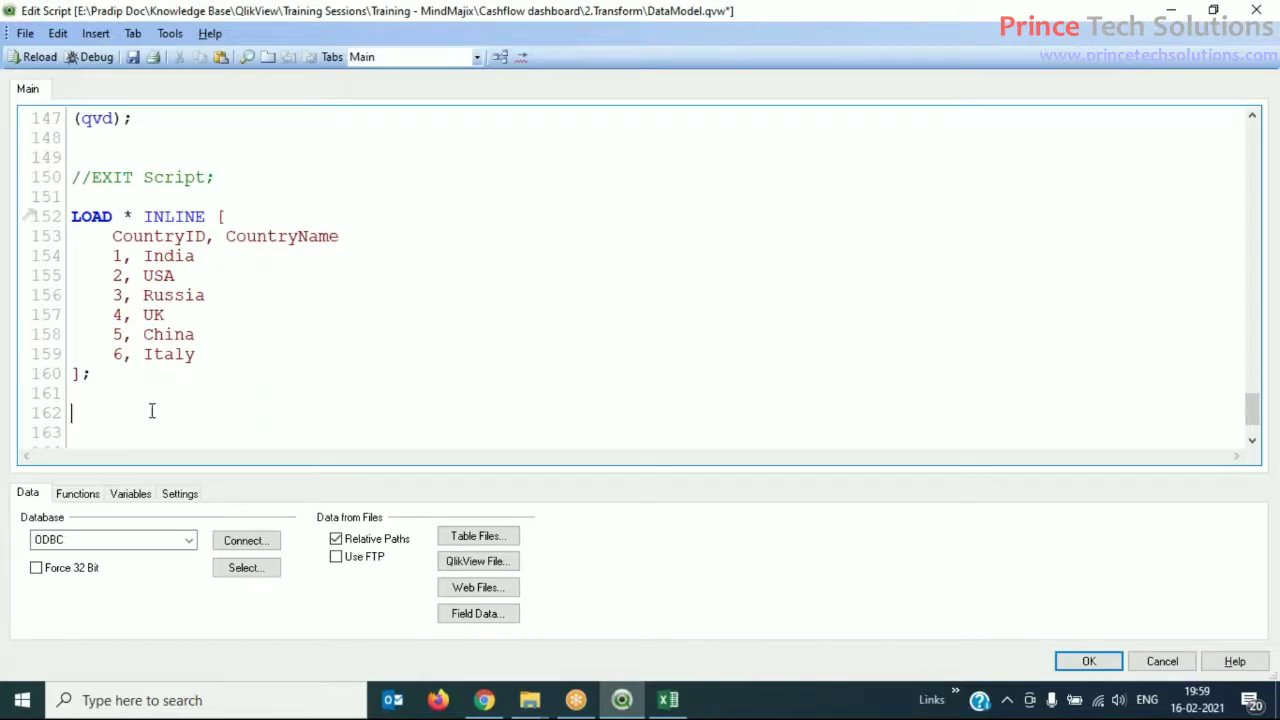
# - Start a second inline load below the country load, switch to Excel and copy TblPopulation's A1:B8 including headers
pyautogui.click(98, 35)
pyautogui.moveTo(143, 177)
pyautogui.click(343, 206)
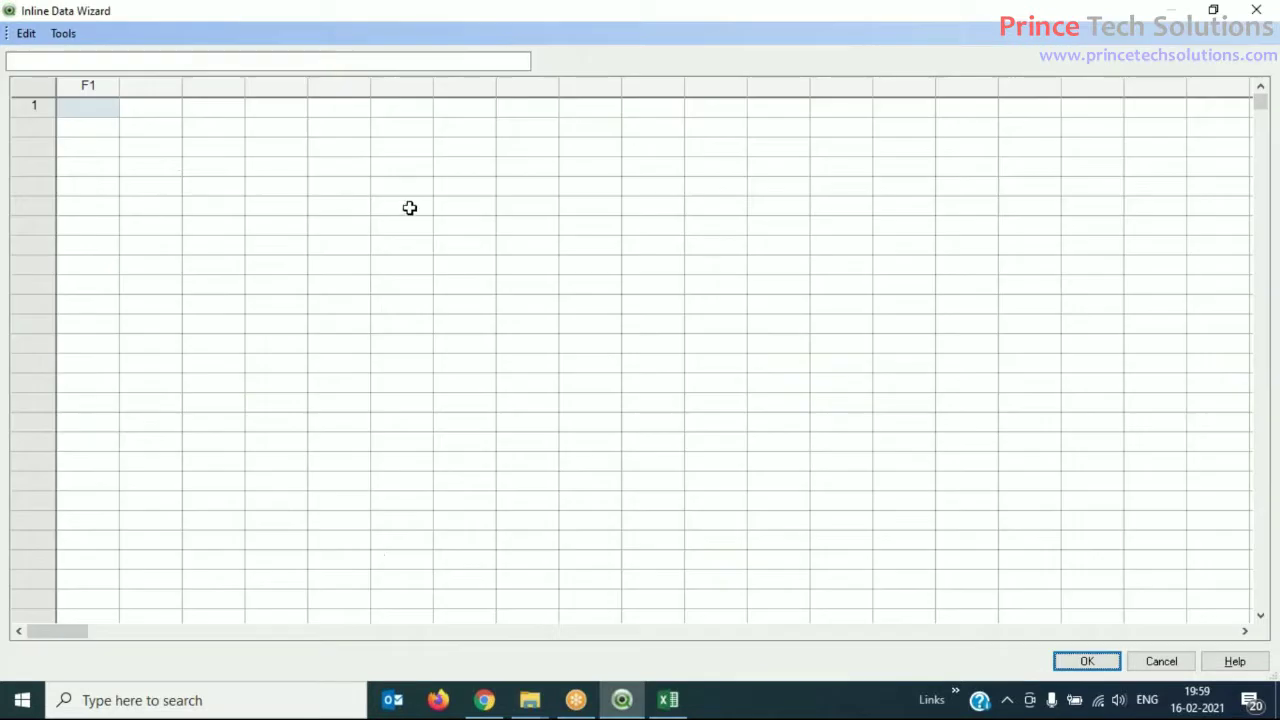
pyautogui.click(679, 705)
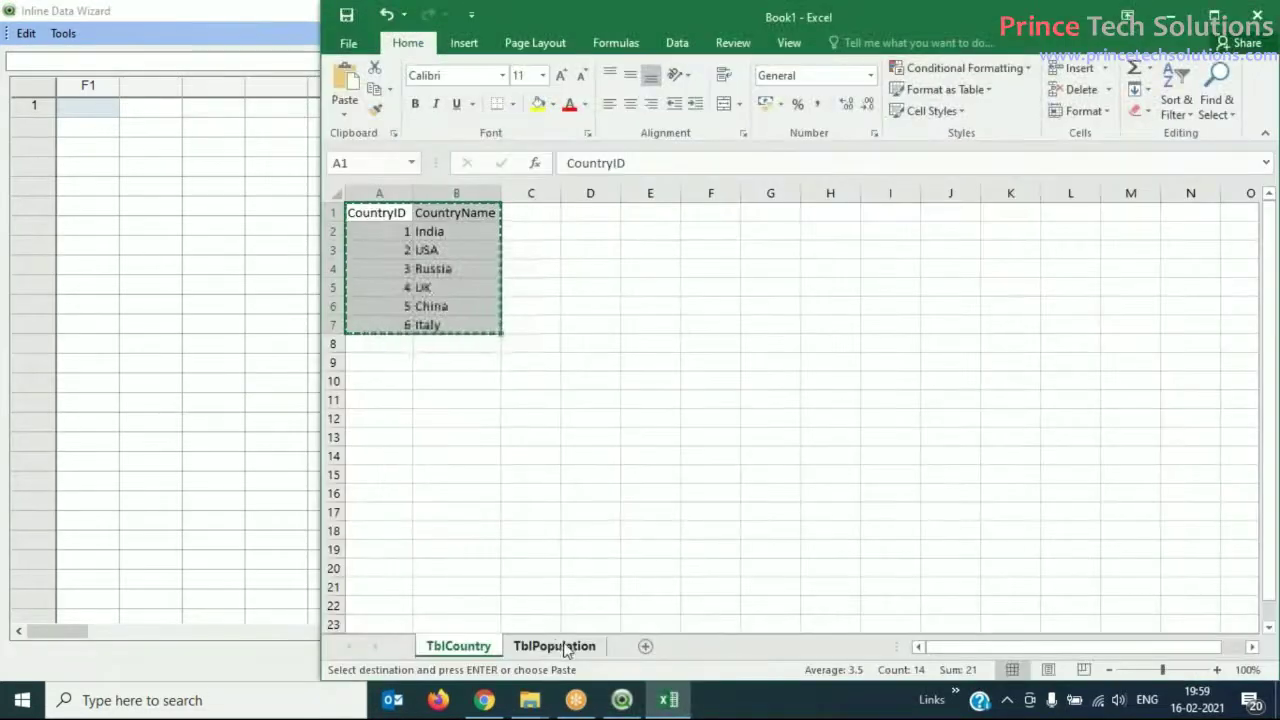
pyautogui.click(560, 646)
pyautogui.moveTo(378, 212); pyautogui.dragTo(466, 343)
pyautogui.hotkey('ctrl', 'c')
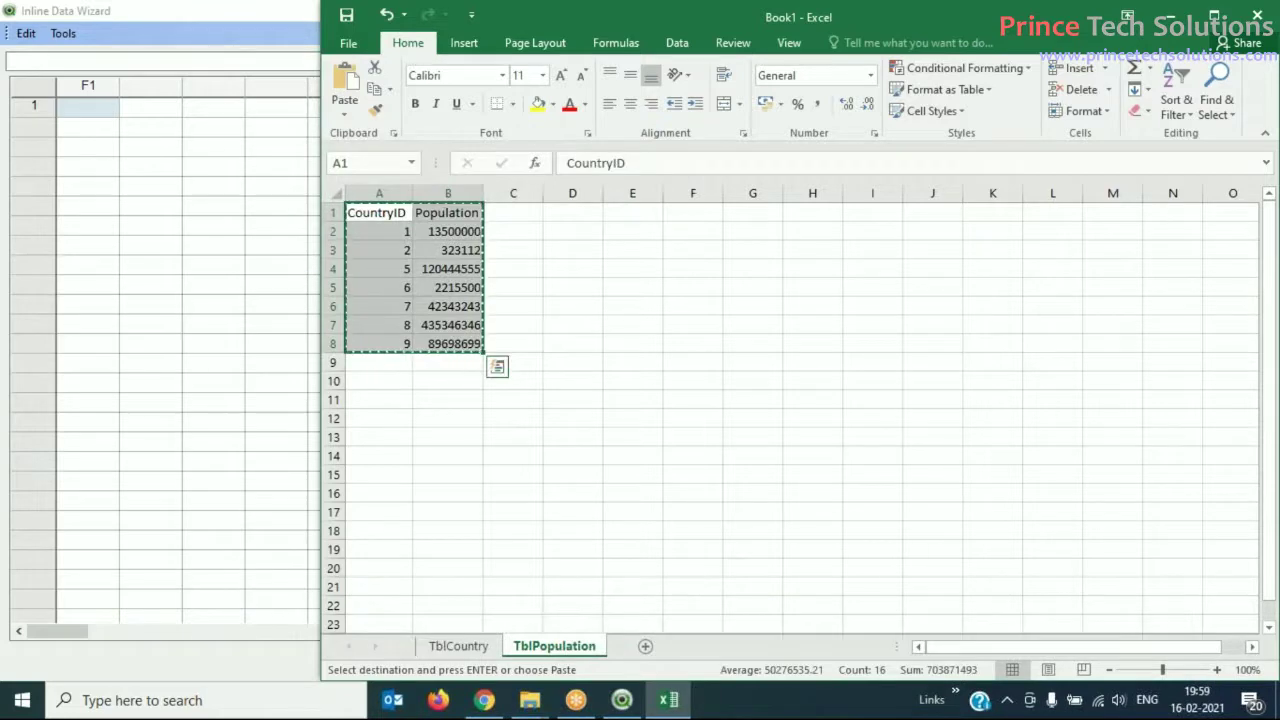
# - Insert the copied population table through QlikView's Inline Data Wizard and delete the F1, F2 field line from the new load
pyautogui.click(97, 108)
pyautogui.hotkey('ctrl', 'v')
pyautogui.click(1089, 665)
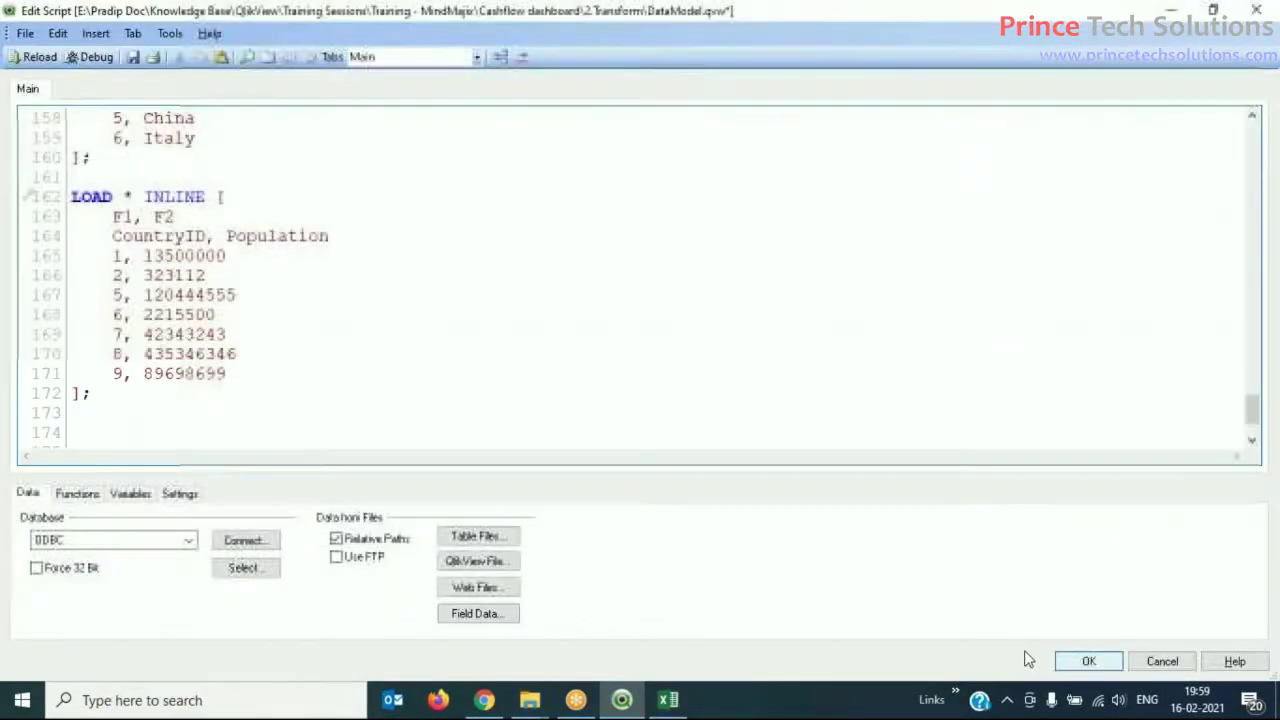
pyautogui.moveTo(72, 216); pyautogui.dragTo(240, 220)
pyautogui.press('Delete')
pyautogui.press('Delete')
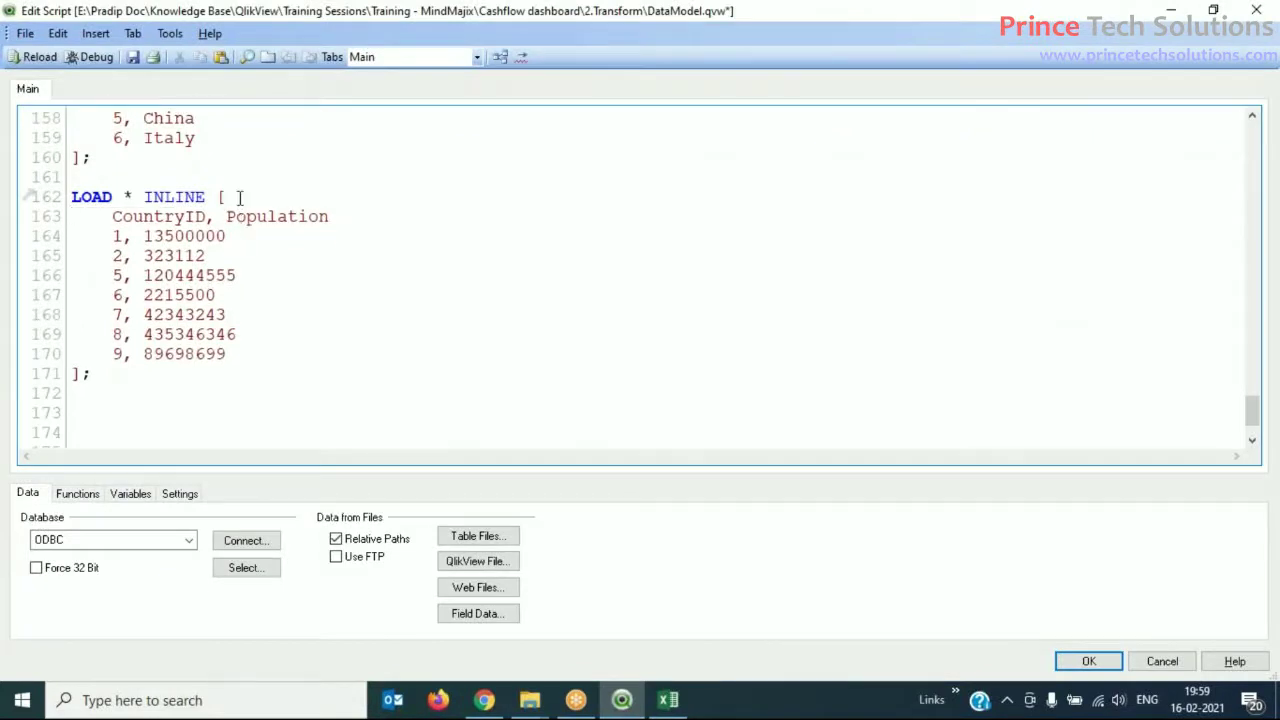
# - Add the table label tblPopulation: on its own line above the population inline load
pyautogui.doubleClick(255, 216)
pyautogui.click(150, 175)
pyautogui.press('Return')
pyautogui.write('t')
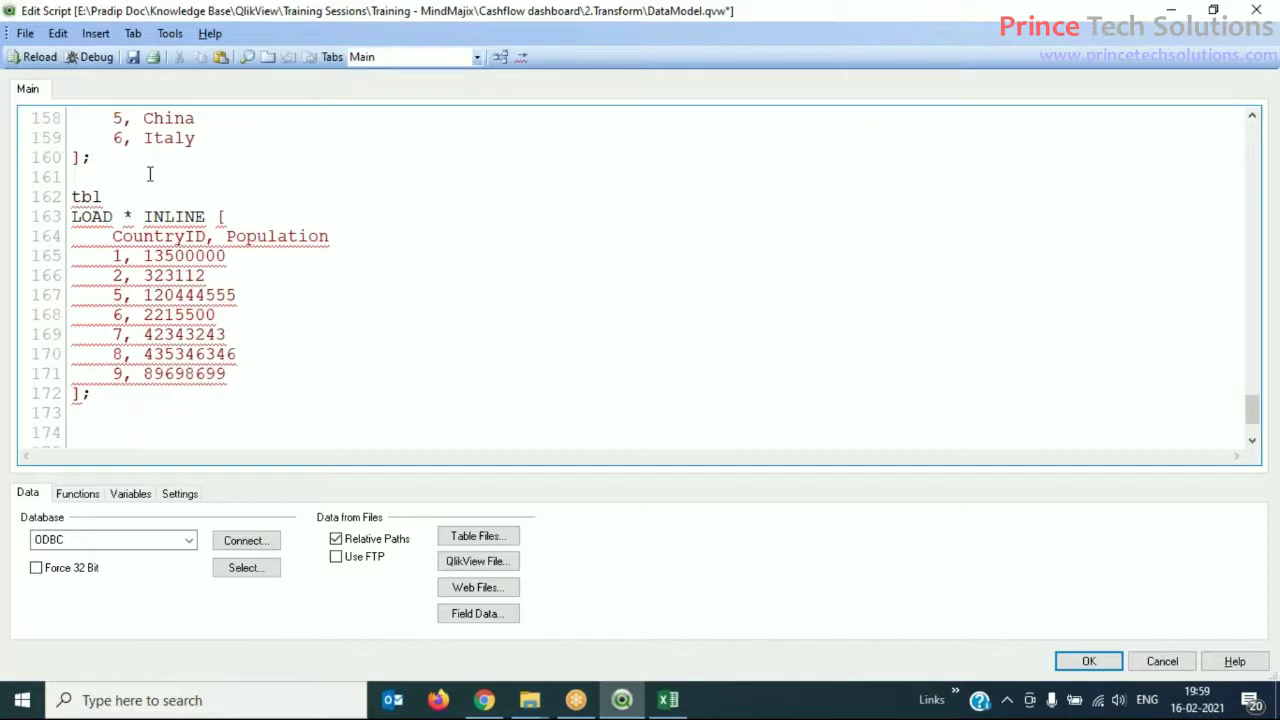
pyautogui.write('bl')
pyautogui.hotkey('ctrl', 'v')
pyautogui.write(':')
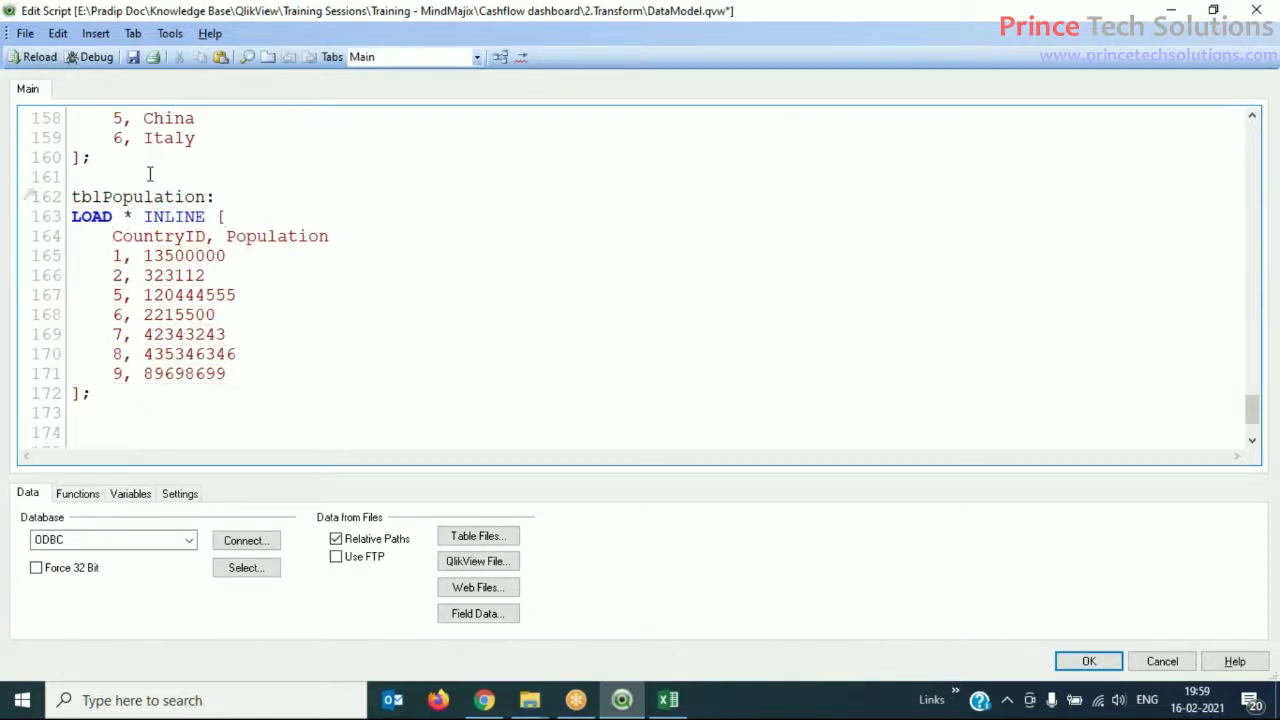
# - Add the table label tblCountry: on its own line above the country inline load
pyautogui.scroll(3, 178, 235)
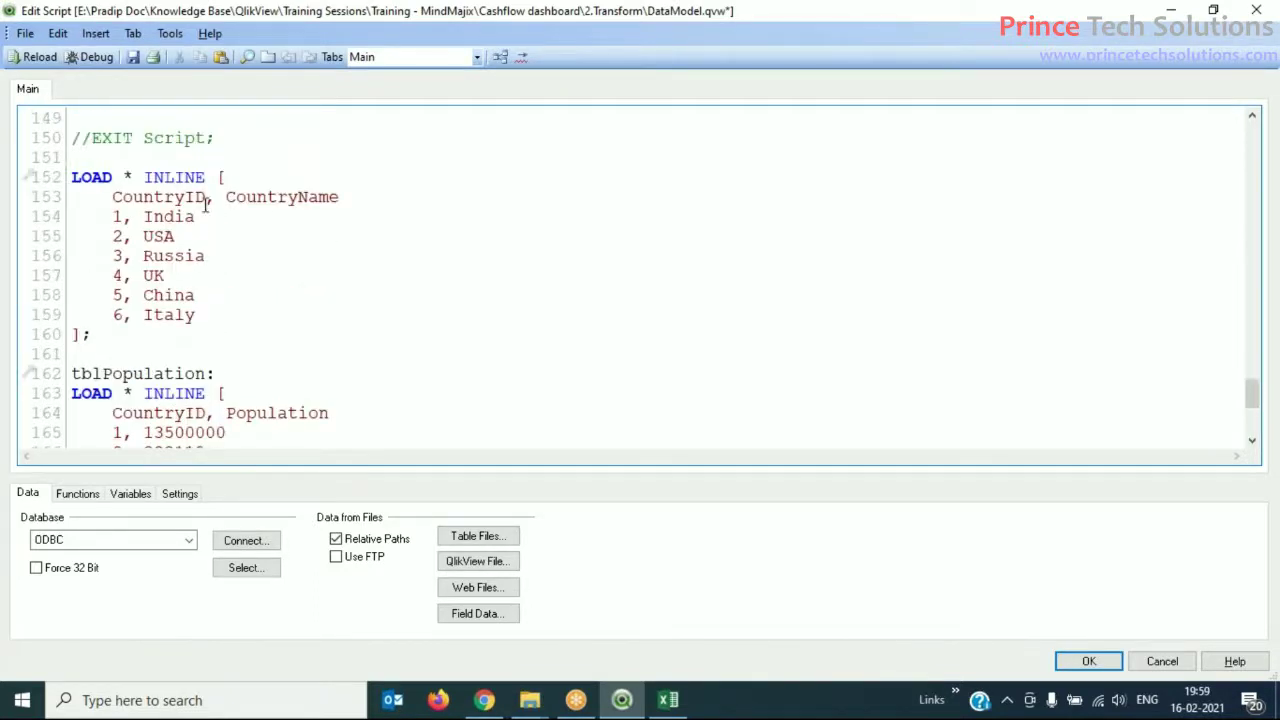
pyautogui.doubleClick(278, 199)
pyautogui.click(144, 160)
pyautogui.press('Return')
pyautogui.write('bl')
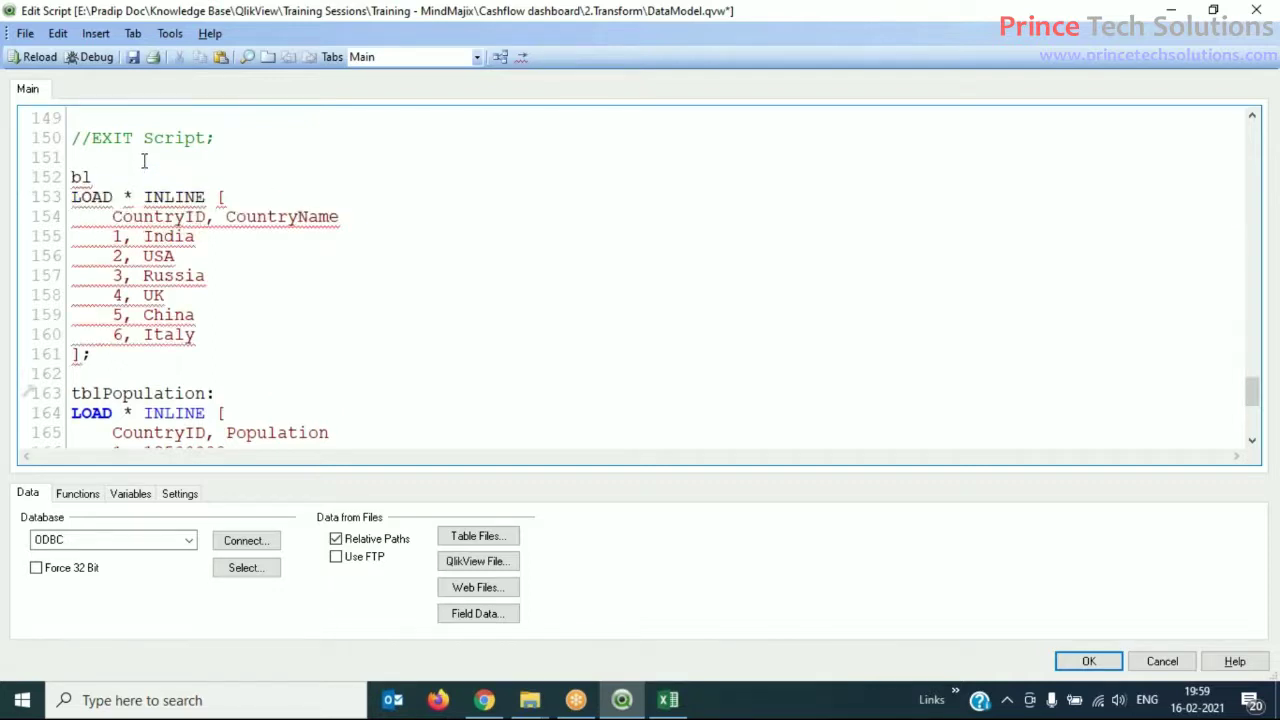
pyautogui.write('t')
pyautogui.write('Country:')
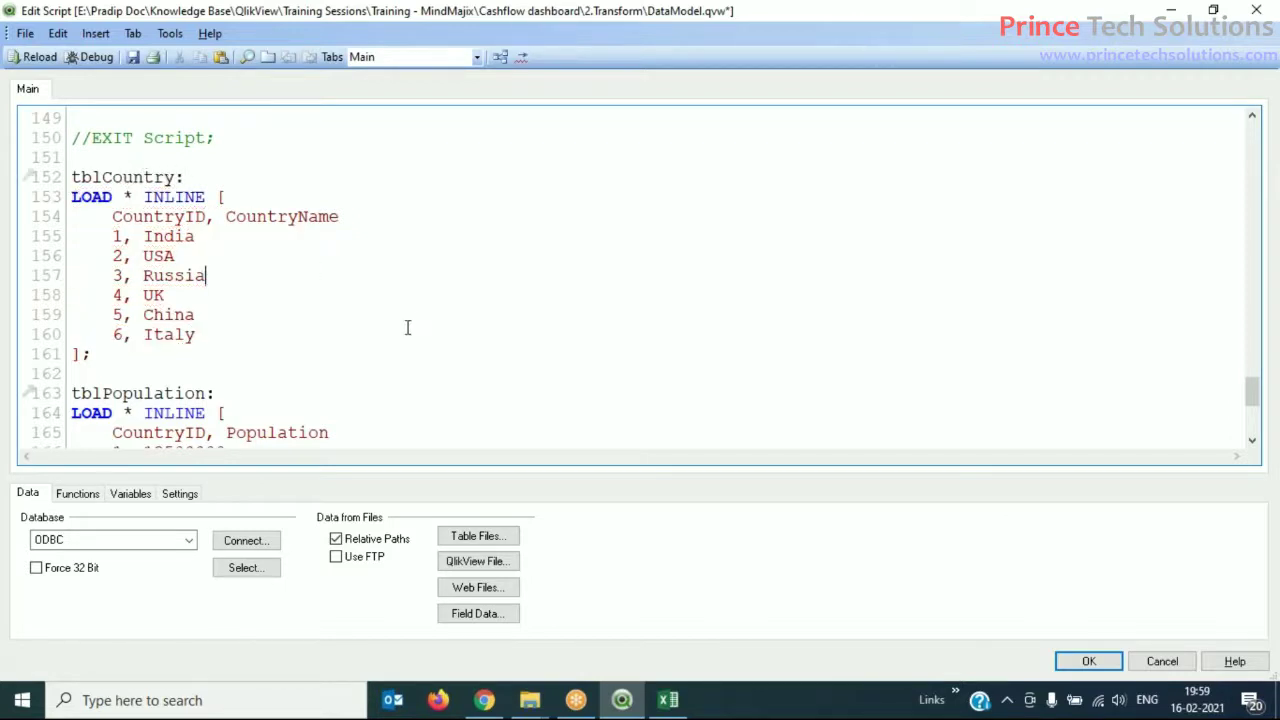
# - Comment out the old script from the blank line above QUALIFY through the Survey.qvd load, leaving the two inline tables active
pyautogui.press('Down')
pyautogui.press('Down')
pyautogui.press('Down')
pyautogui.press('Down')
pyautogui.press('Down')
pyautogui.scroll(-2, 418, 371)
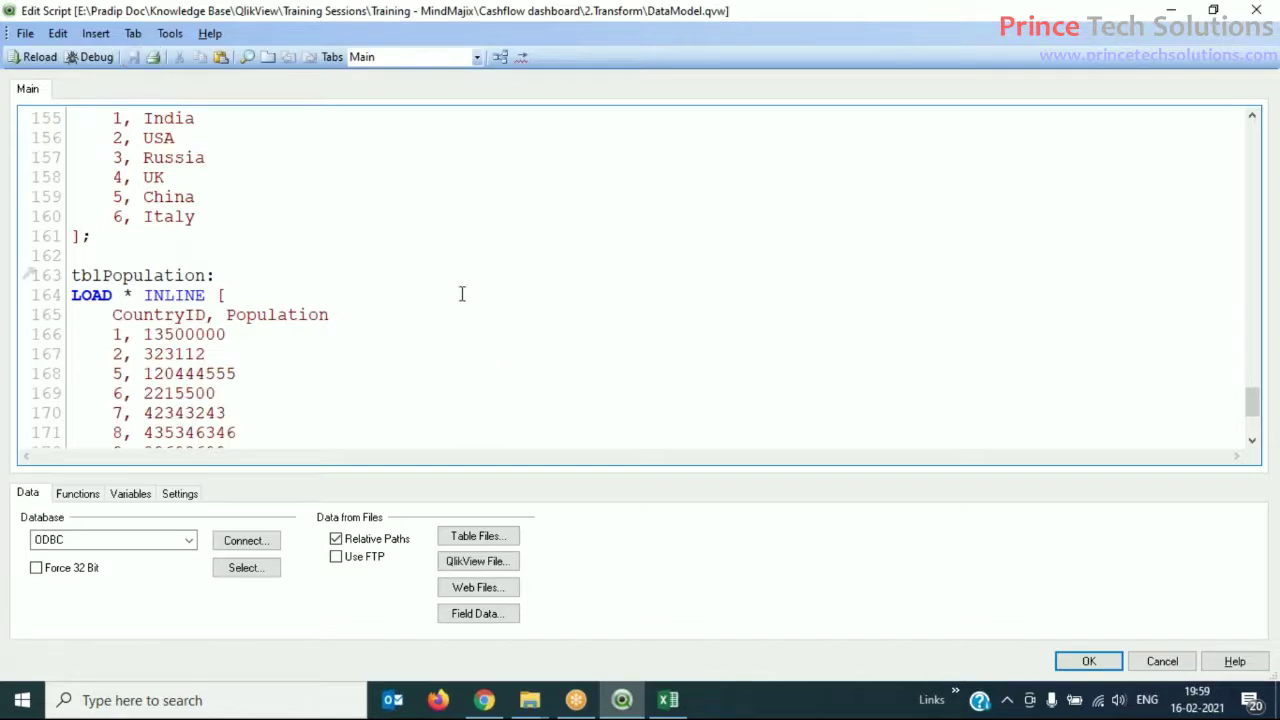
pyautogui.scroll(8, 322, 274)
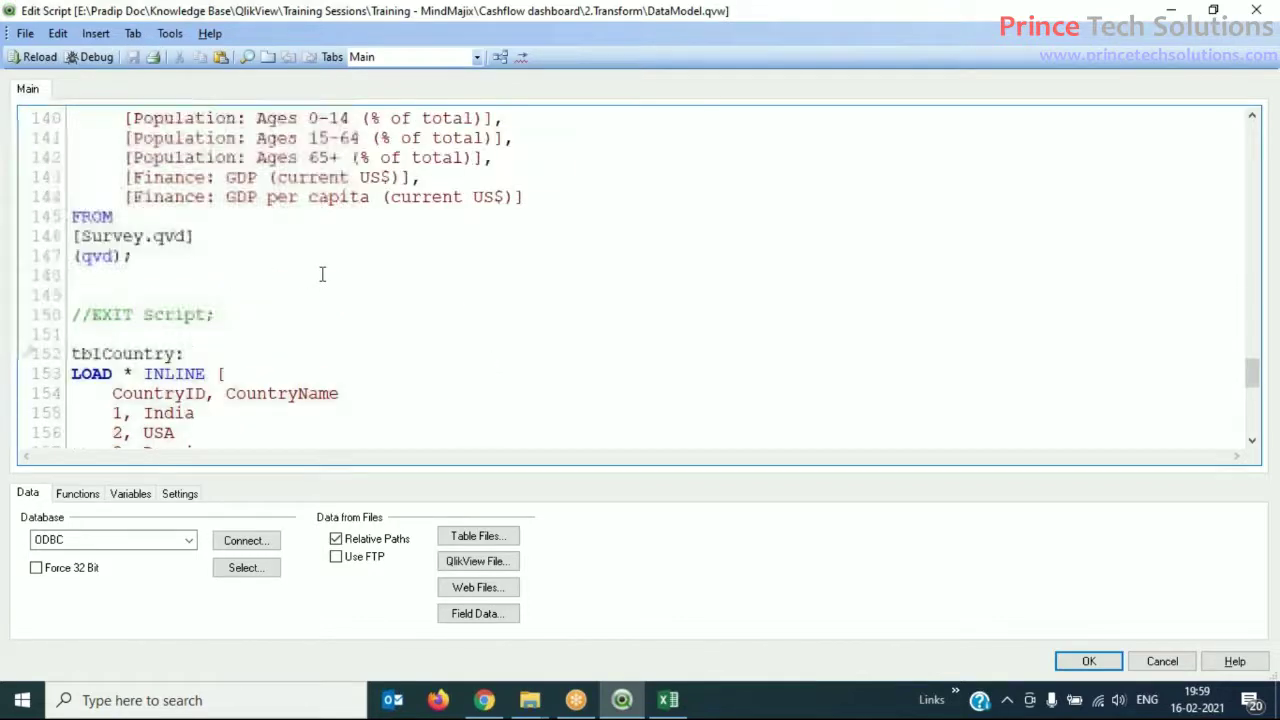
pyautogui.scroll(-1, 257, 389)
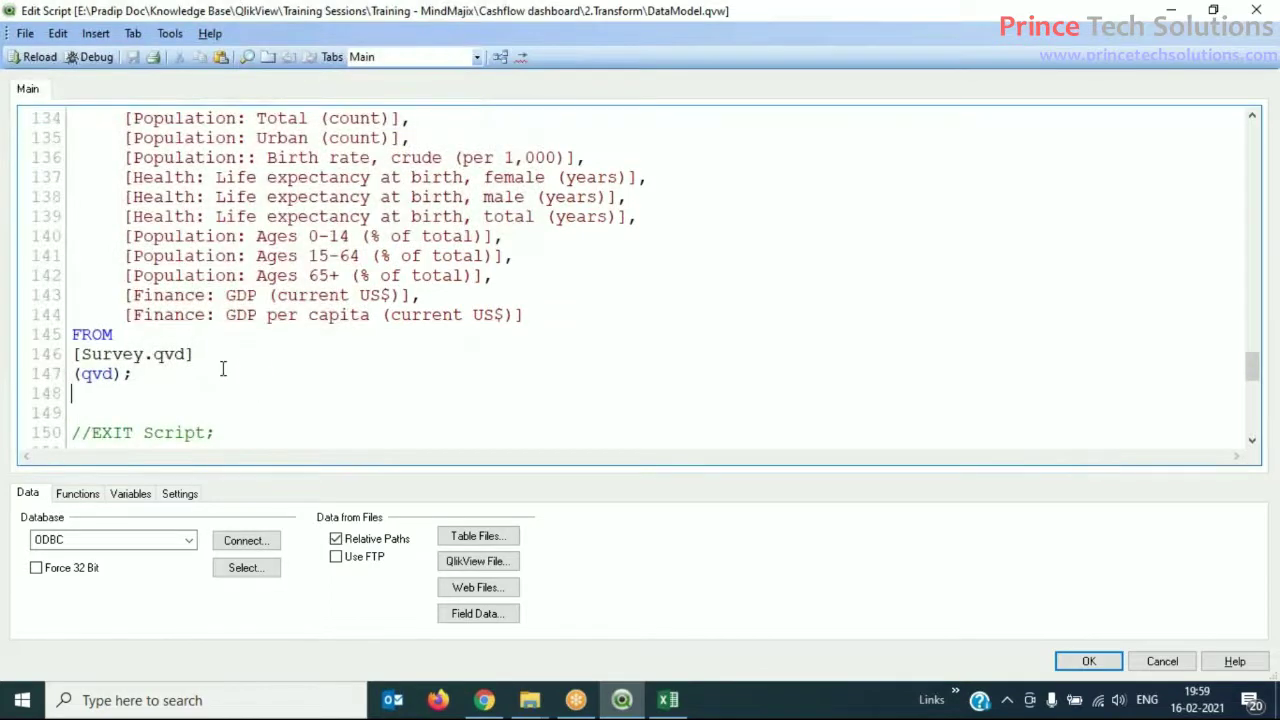
pyautogui.scroll(1, 222, 372)
pyautogui.scroll(20, 222, 372)
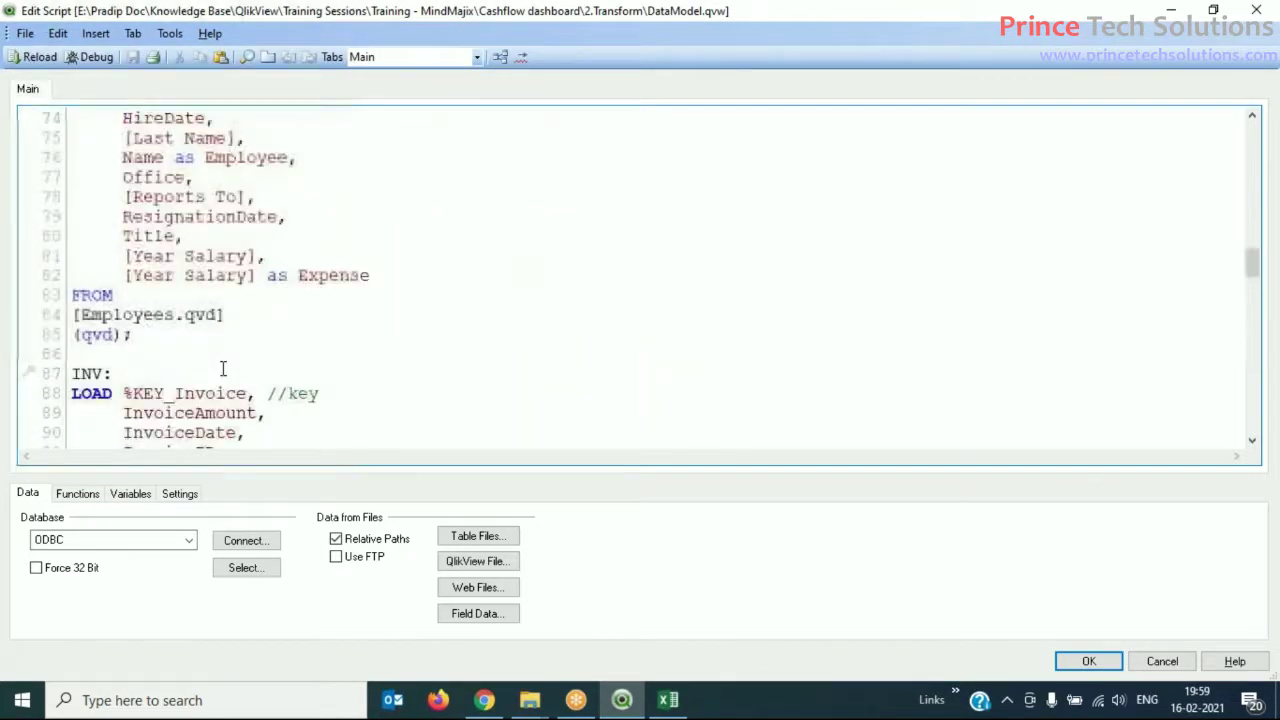
pyautogui.scroll(7, 222, 372)
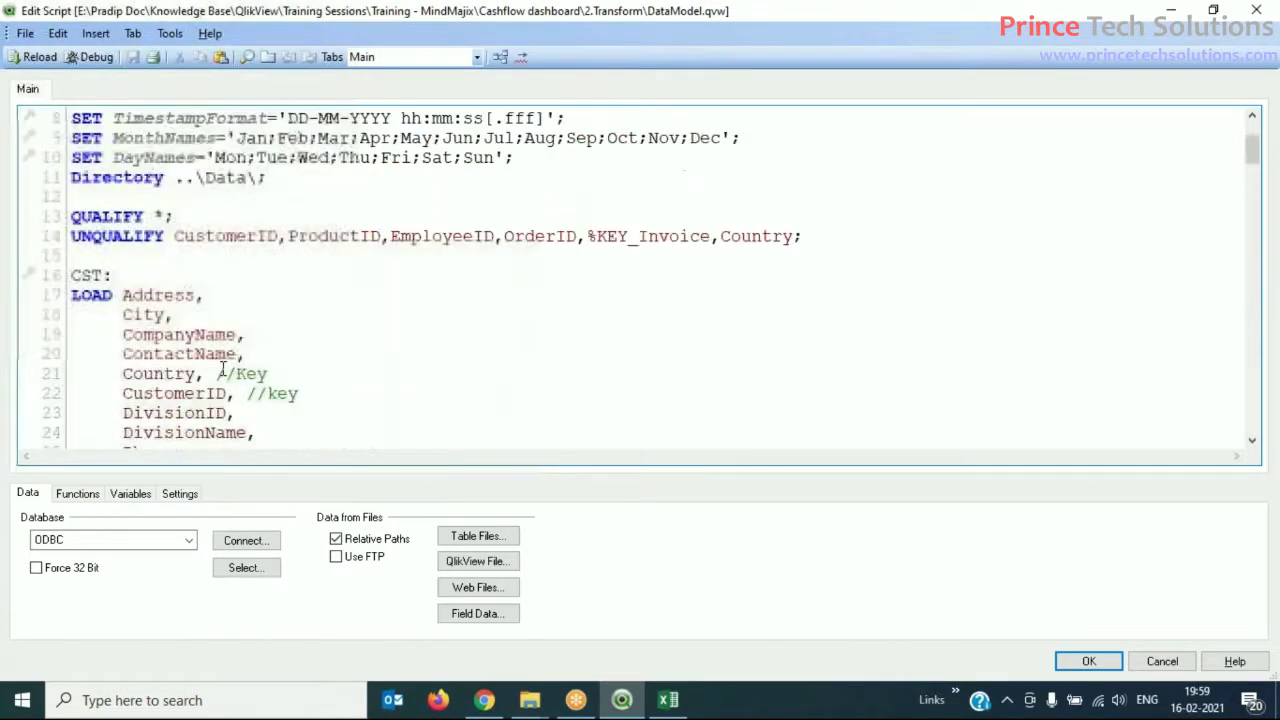
pyautogui.click(79, 198)
pyautogui.hotkey('ctrl', 'shift', 'End')
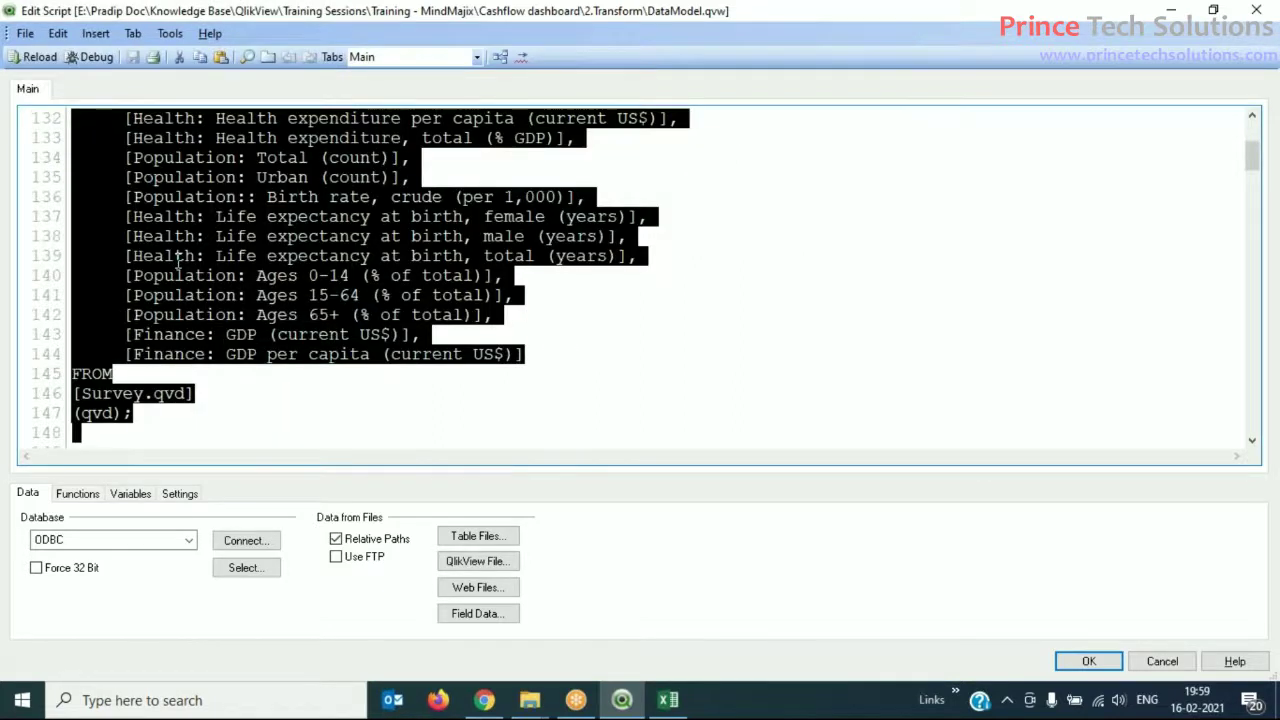
pyautogui.hotkey('ctrl', 'k')
pyautogui.press('c')
pyautogui.click(179, 117)
# - Save the script, reload the document and accept the sheet properties without adding any listboxes
pyautogui.click(133, 57)
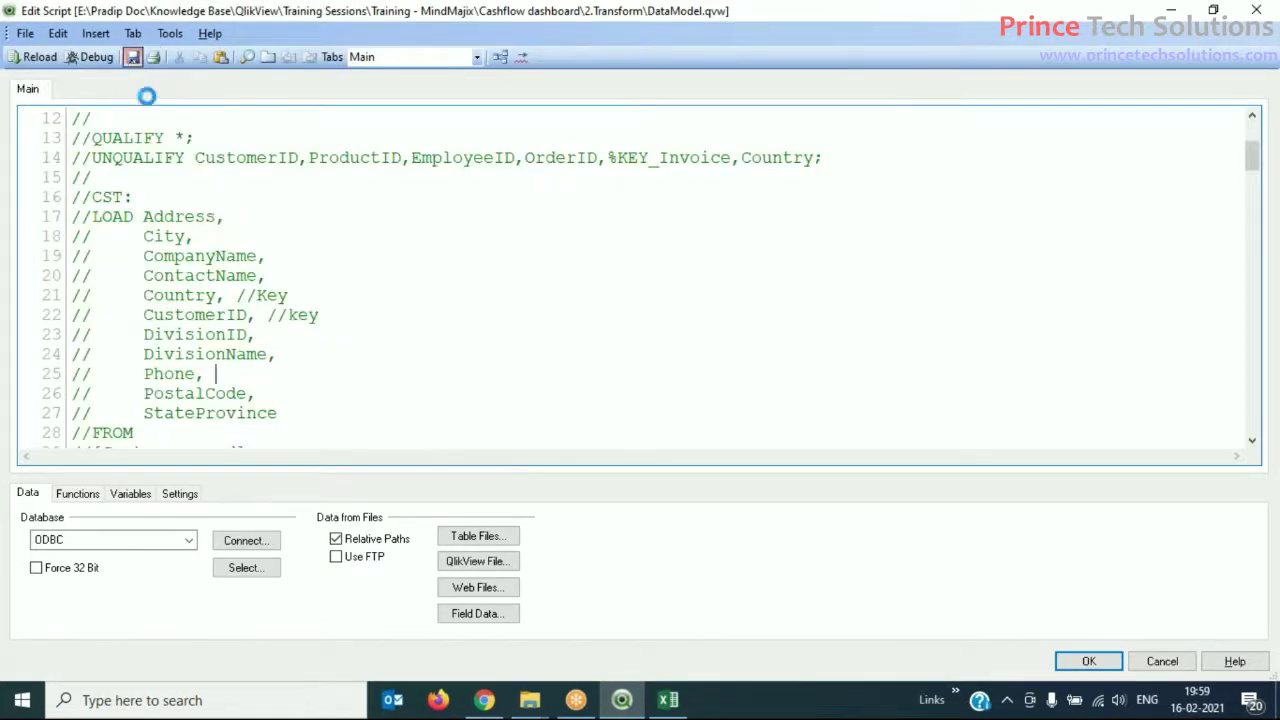
pyautogui.click(37, 57)
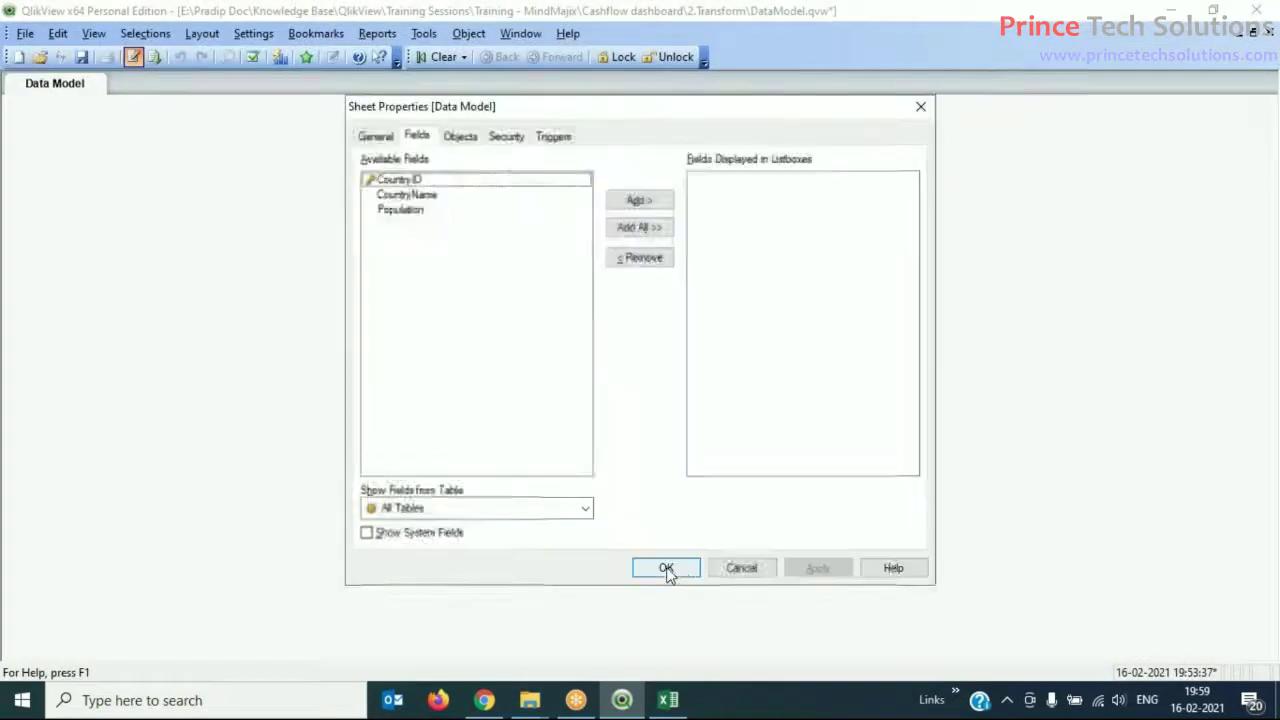
pyautogui.click(682, 570)
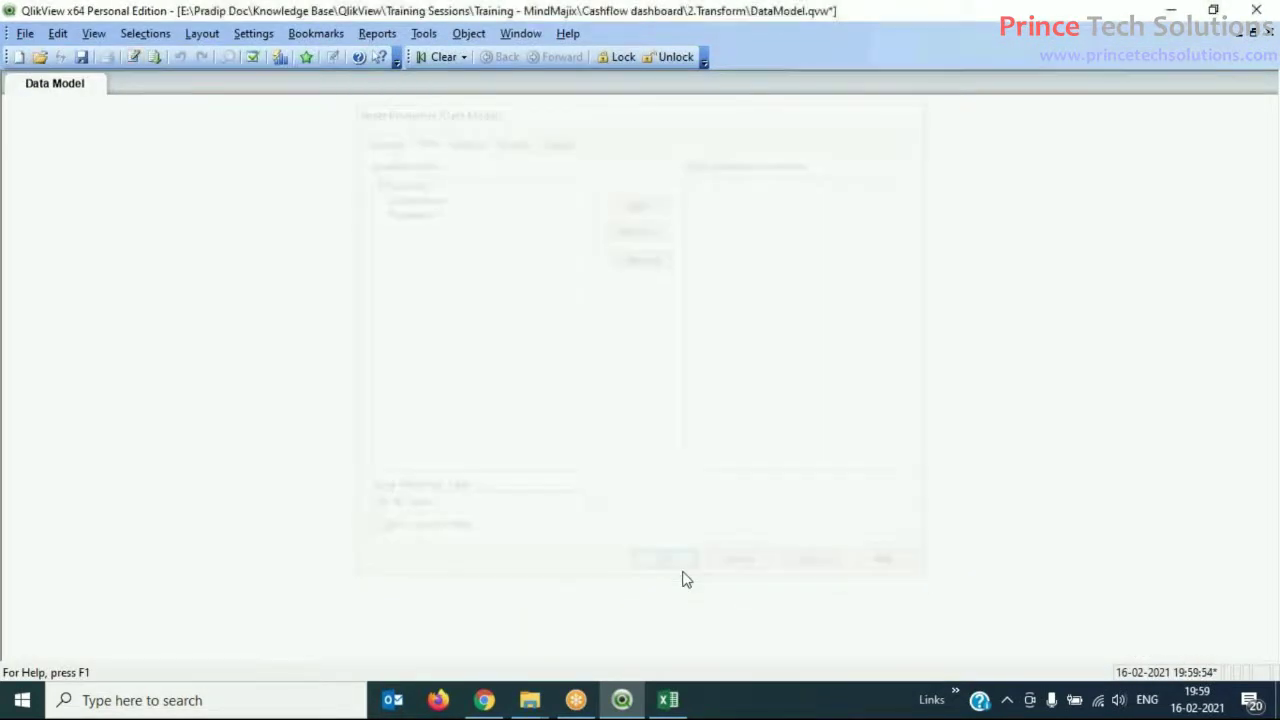
# - Open the Table Viewer and rearrange the tables with tblCountry at upper left and tblPopulation at lower right
pyautogui.hotkey('ctrl', 't')
pyautogui.click(350, 190)
pyautogui.click(945, 458)
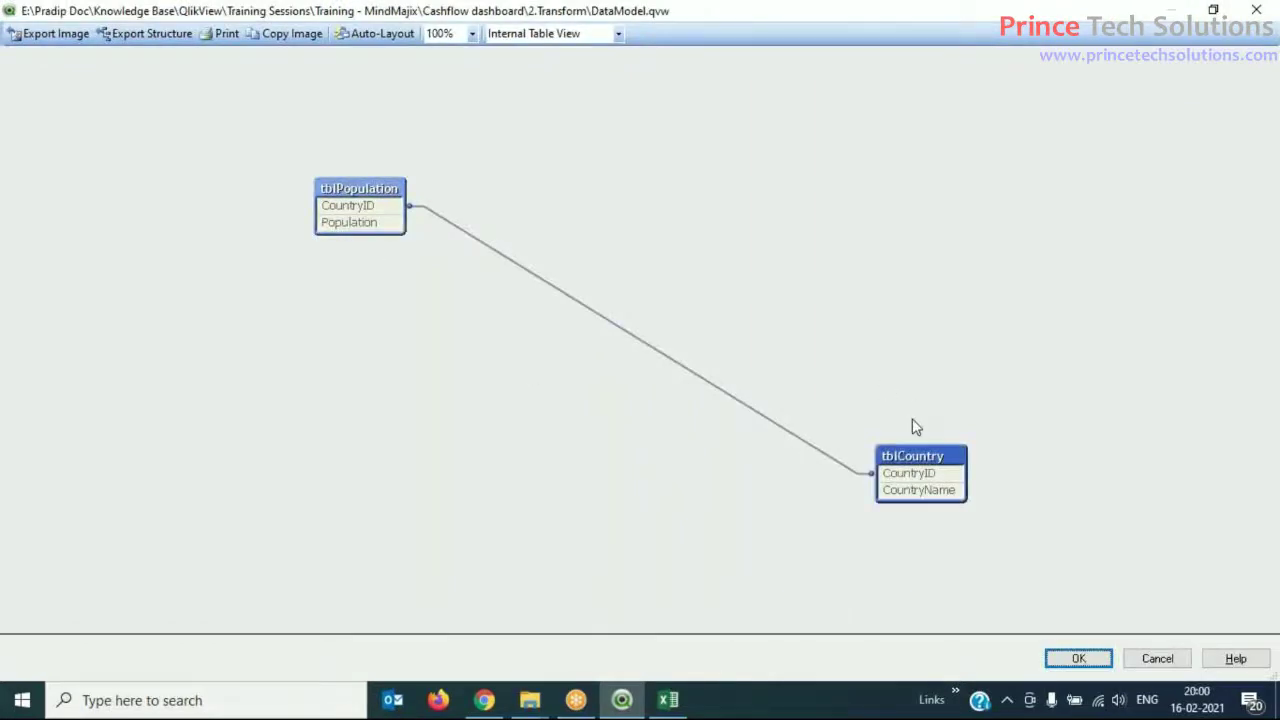
pyautogui.moveTo(918, 462); pyautogui.dragTo(90, 283)
pyautogui.moveTo(772, 285); pyautogui.dragTo(823, 431)
pyautogui.click(490, 297)
pyautogui.moveTo(490, 297); pyautogui.dragTo(397, 229)
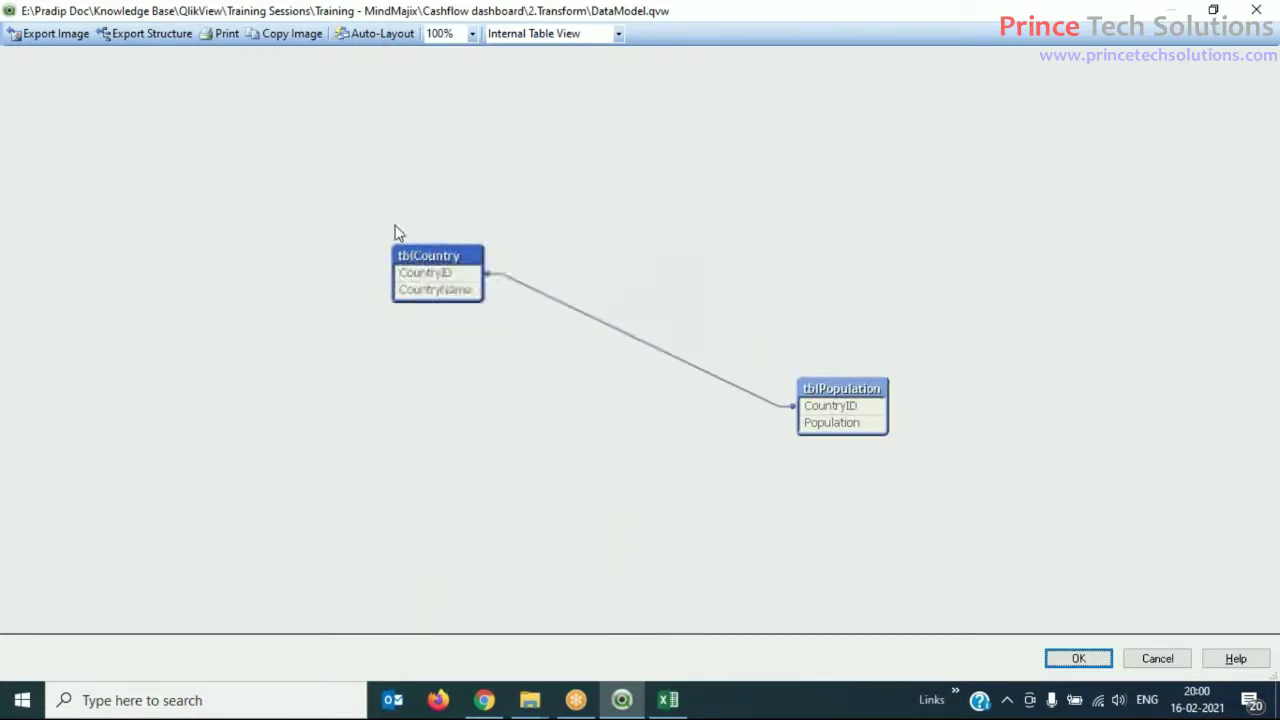
pyautogui.click(862, 390)
# - Preview the records of tblCountry and tblPopulation one after the other, and close the Table Viewer
pyautogui.rightClick(432, 262)
pyautogui.click(470, 265)
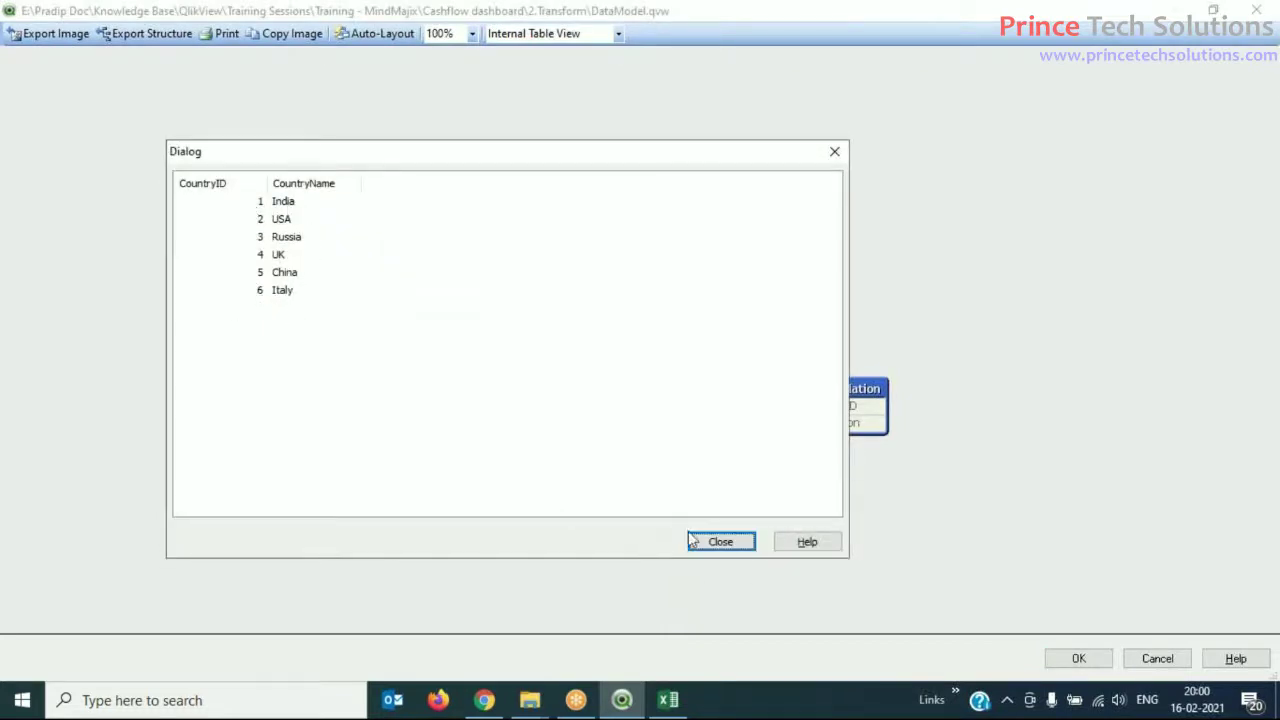
pyautogui.click(721, 542)
pyautogui.rightClick(830, 392)
pyautogui.click(870, 399)
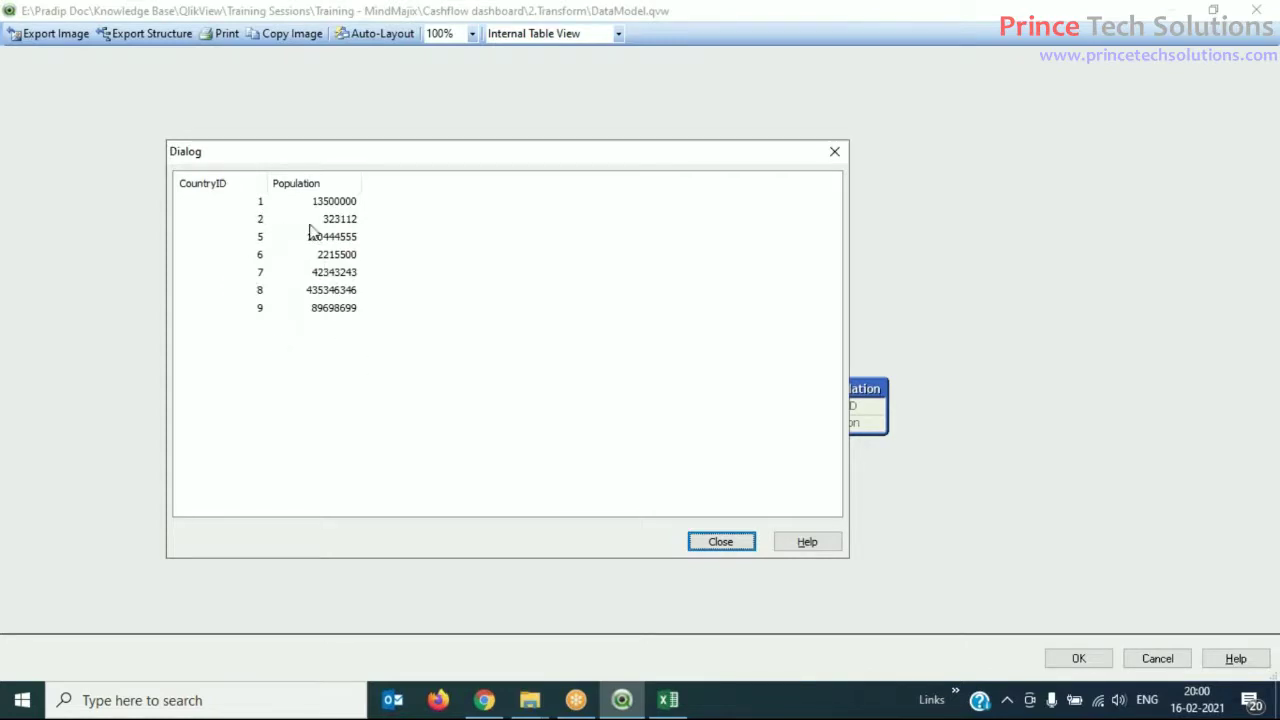
pyautogui.click(747, 549)
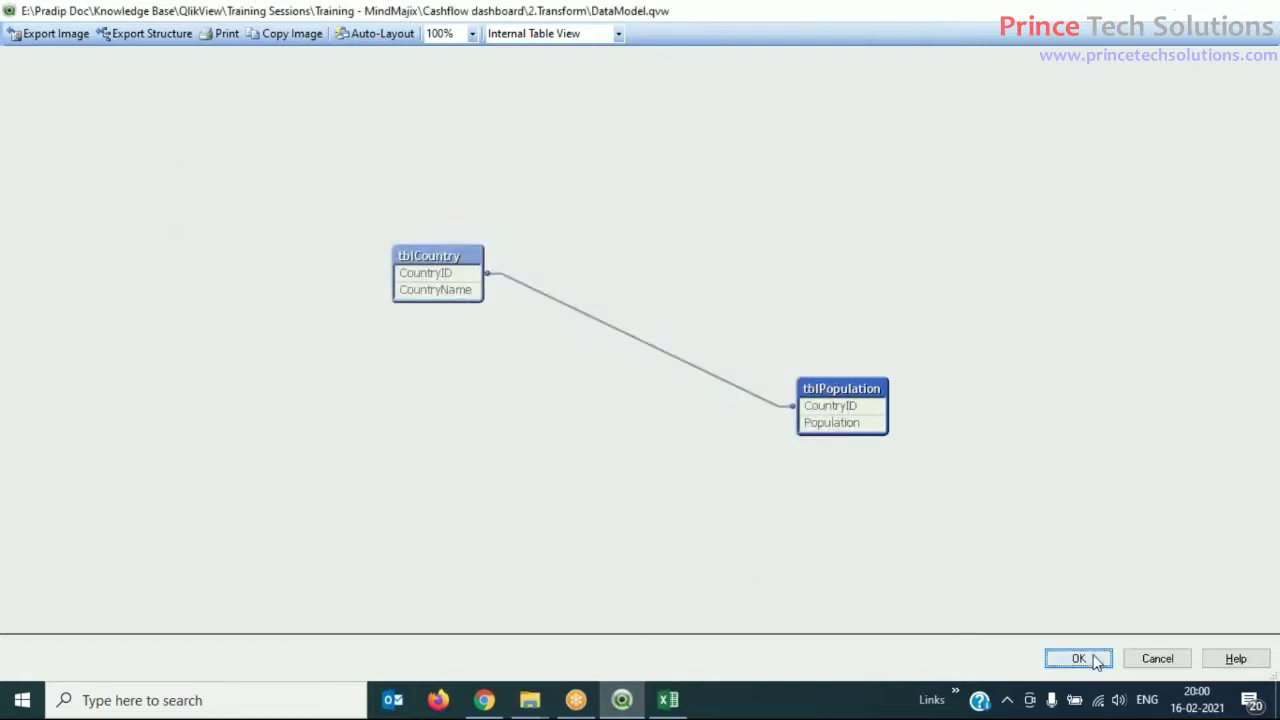
pyautogui.click(1094, 657)
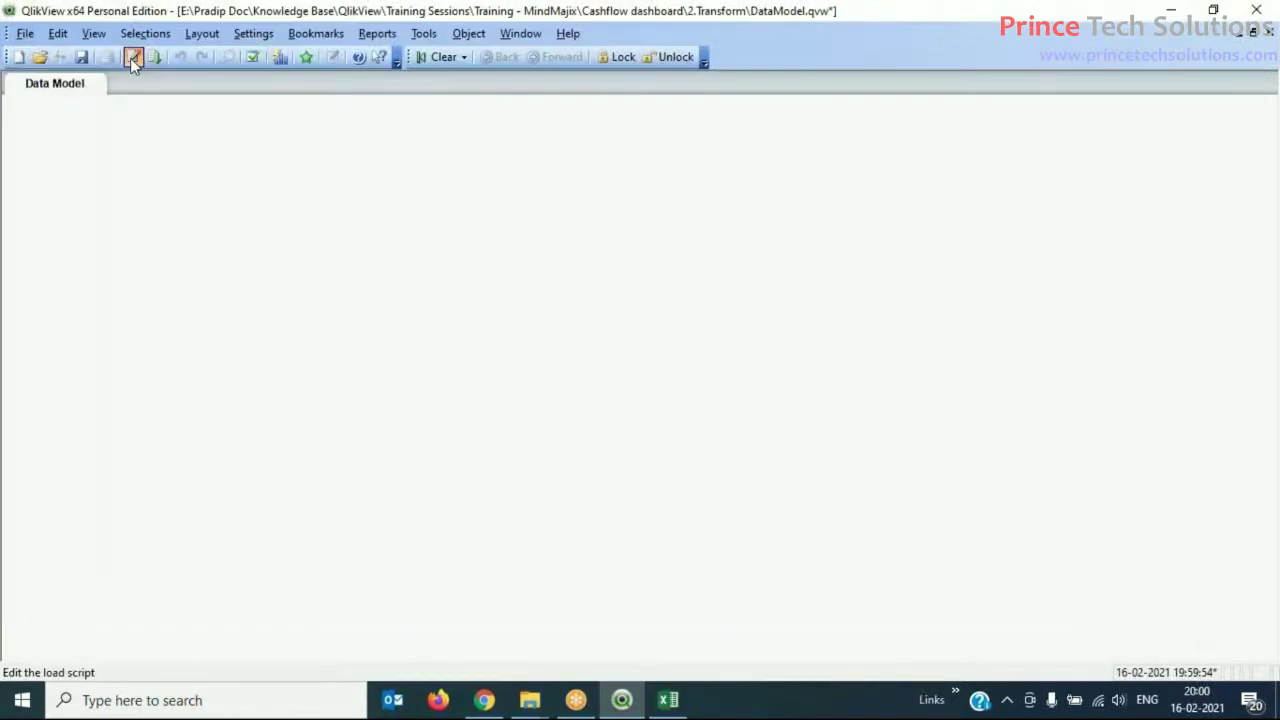
# - Reopen the load script and add the line Left Join (tblCountry) between the country load and the tblPopulation label
pyautogui.click(131, 57)
pyautogui.scroll(-5, 335, 382)
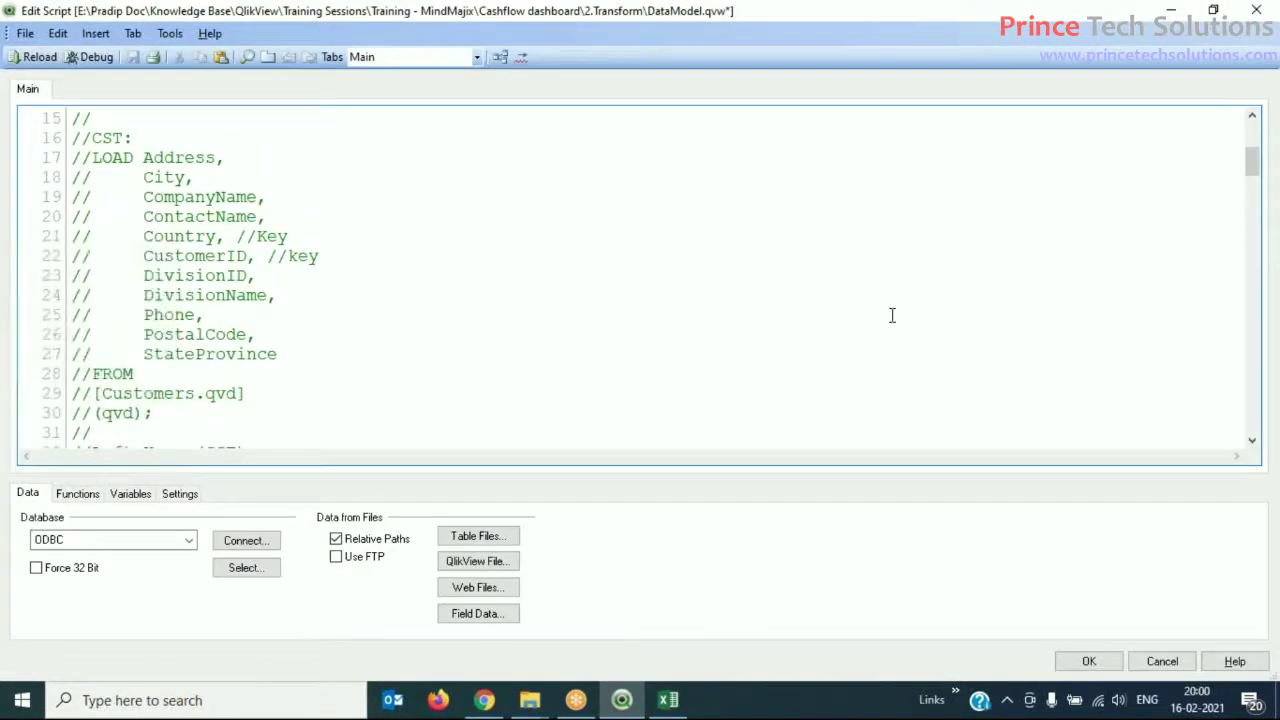
pyautogui.moveTo(1249, 263); pyautogui.dragTo(1237, 420)
pyautogui.click(273, 214)
pyautogui.press('Return')
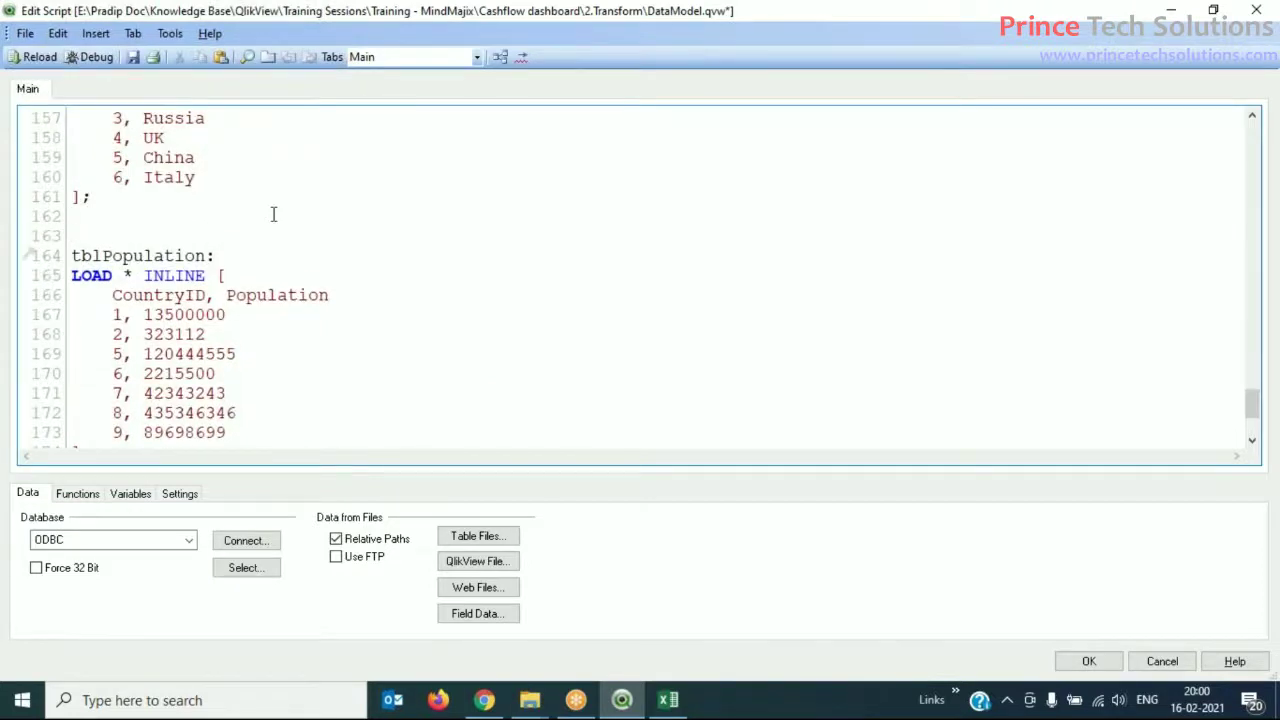
pyautogui.scroll(2, 273, 214)
pyautogui.doubleClick(113, 140)
pyautogui.click(94, 337)
pyautogui.press('Return')
pyautogui.write('Left')
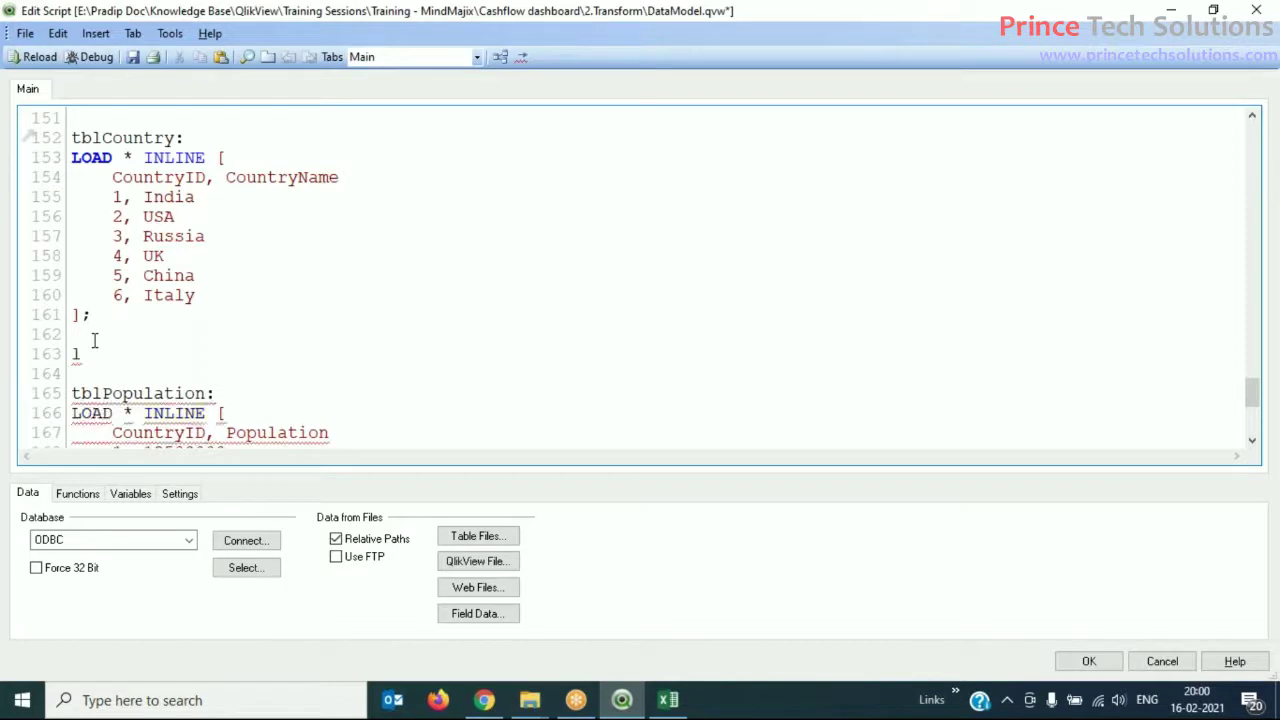
pyautogui.write(' Join')
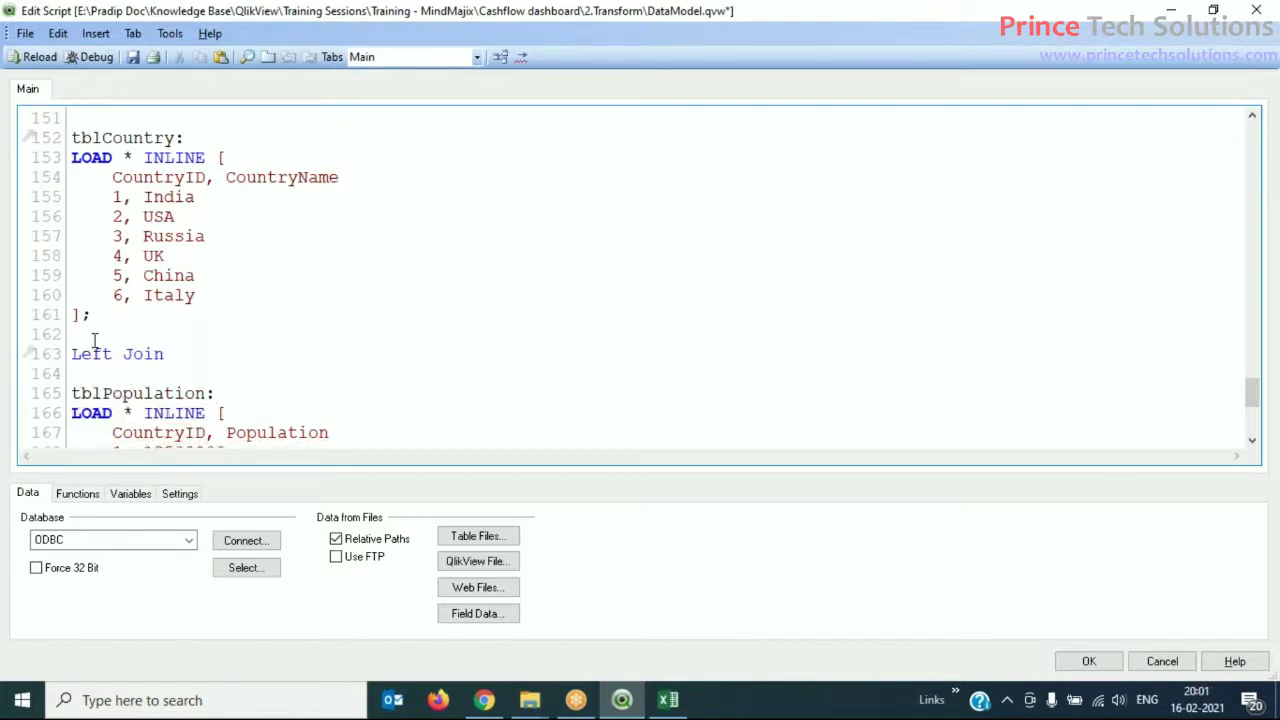
pyautogui.write(' (')
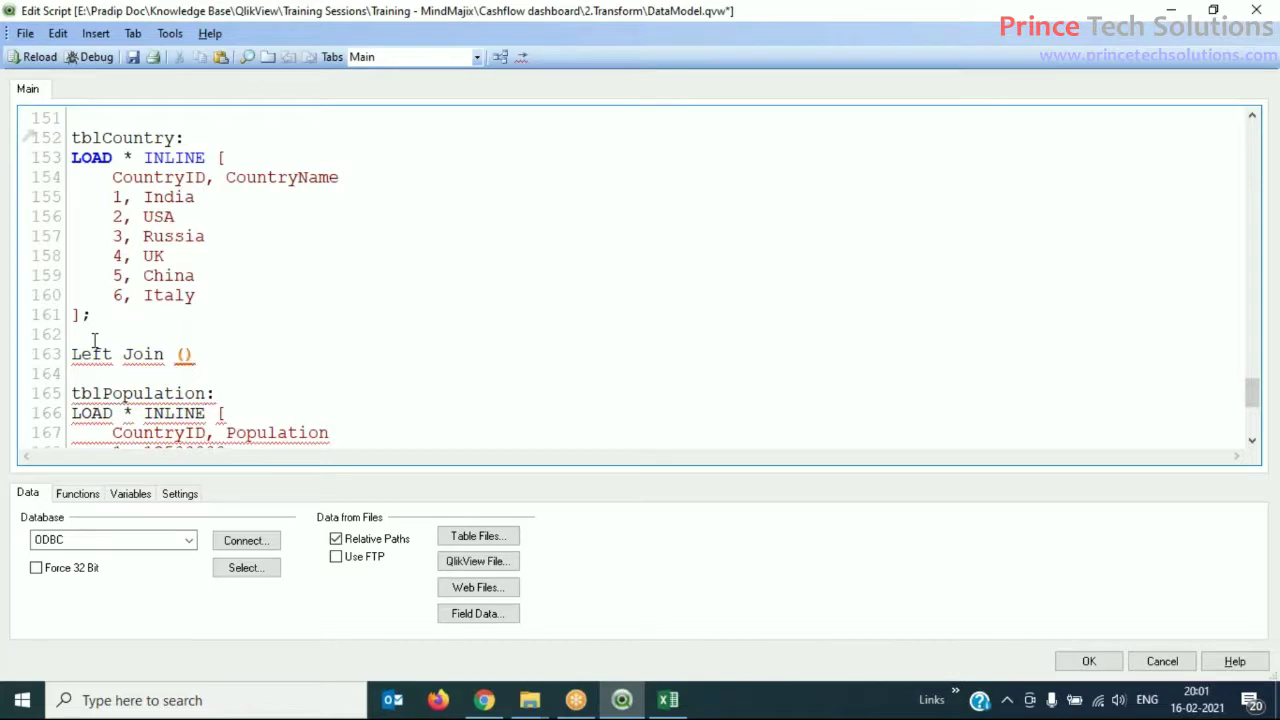
pyautogui.write('tblCountry')
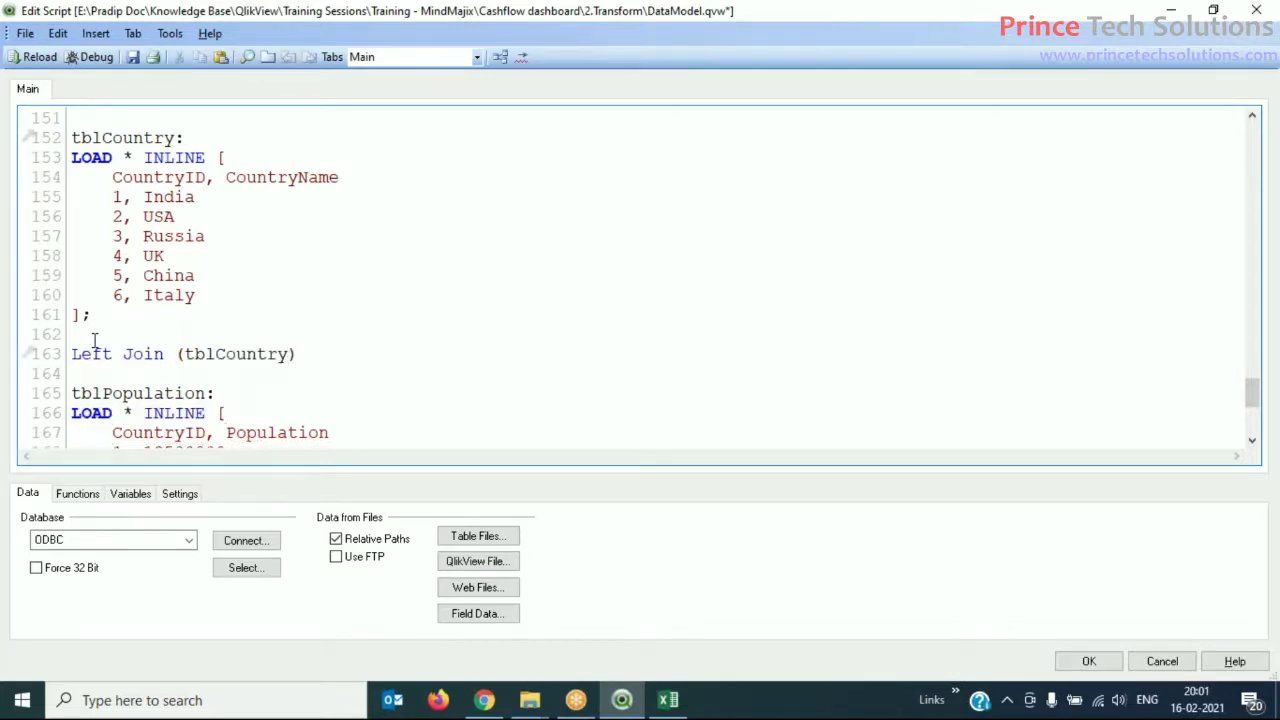
# - Save the script with the left join and reload it, keeping the sheet's listboxes empty
pyautogui.click(132, 57)
pyautogui.click(35, 59)
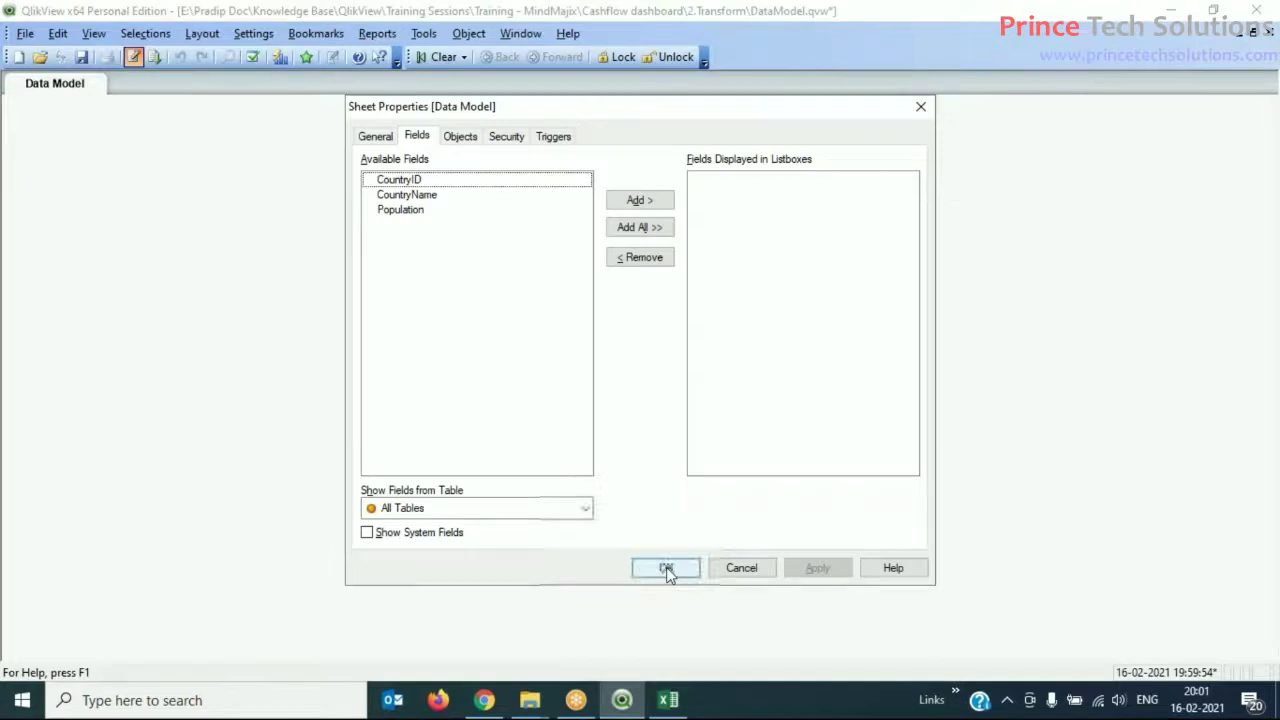
pyautogui.click(666, 568)
# - Open the Table Viewer and preview the records of the left-joined tblCountry table
pyautogui.hotkey('ctrl', 't')
pyautogui.moveTo(635, 320)
pyautogui.mouseDown()
pyautogui.moveTo(566, 283)
pyautogui.moveTo(645, 322)
pyautogui.mouseUp()
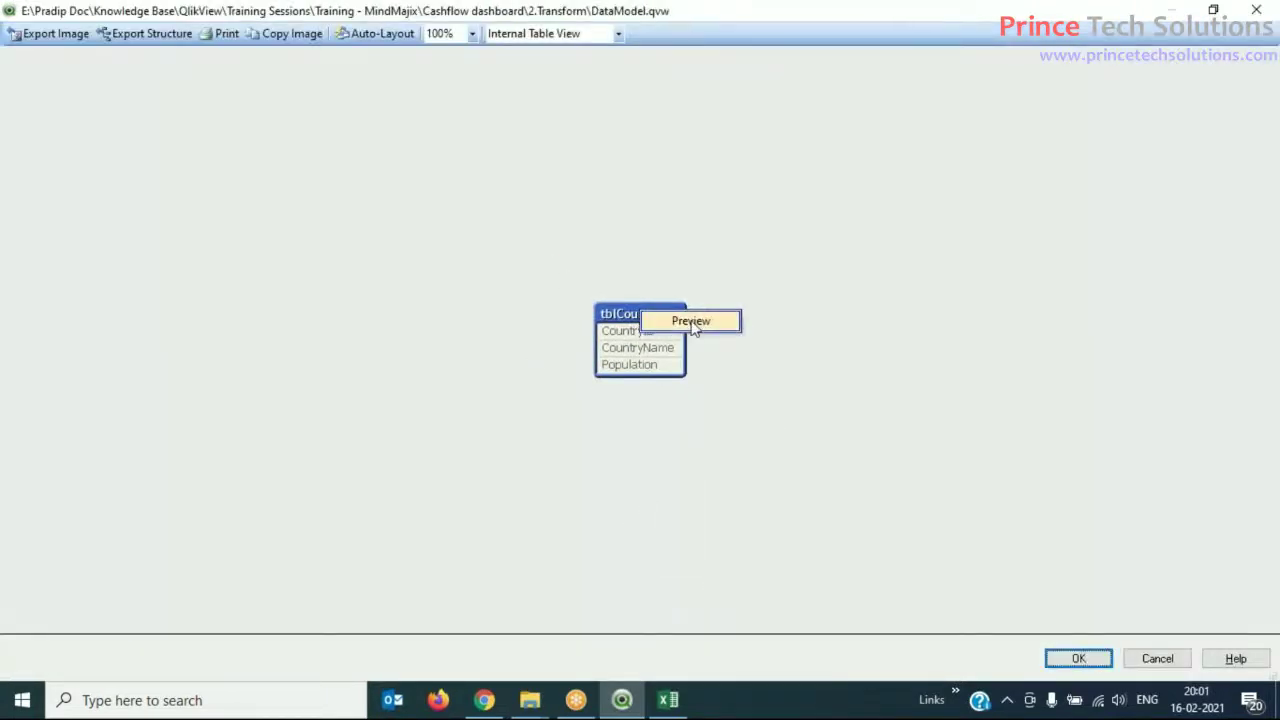
pyautogui.click(630, 321)
pyautogui.rightClick(632, 321)
pyautogui.click(688, 323)
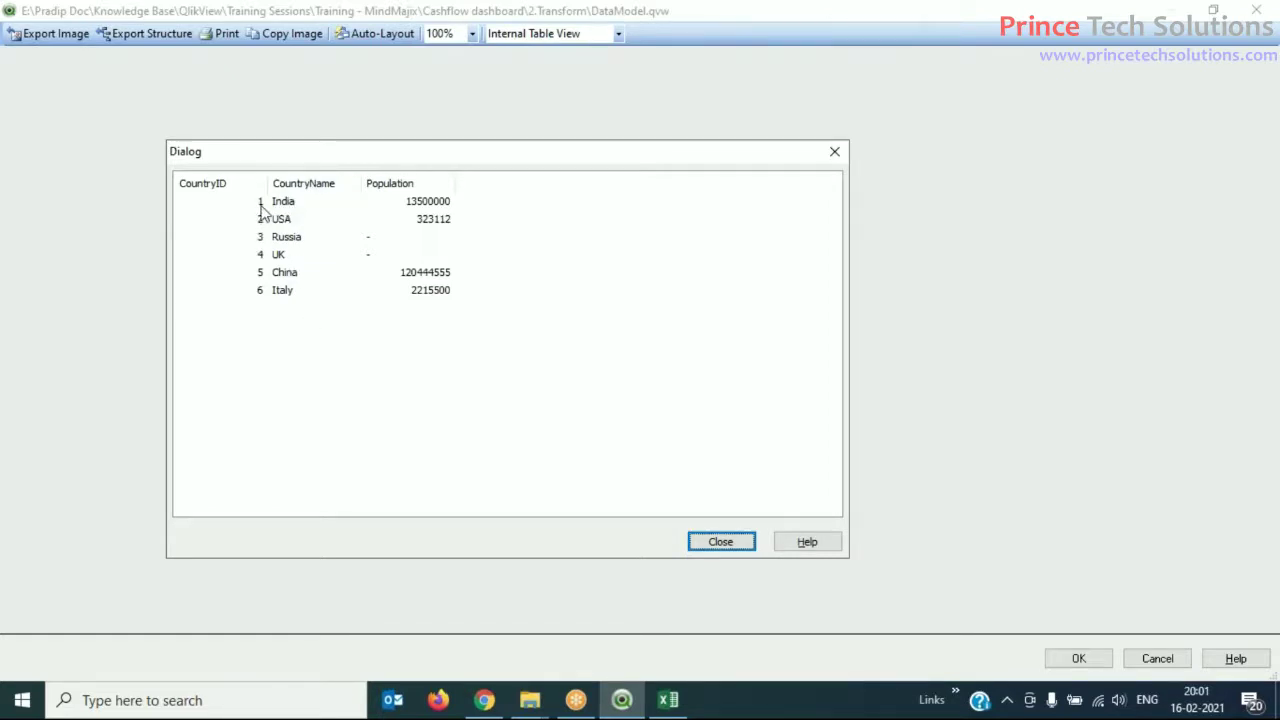
# - Switch to Excel, review the TblCountry and TblPopulation source sheets, and return to the QlikView preview of the joined table
pyautogui.click(667, 702)
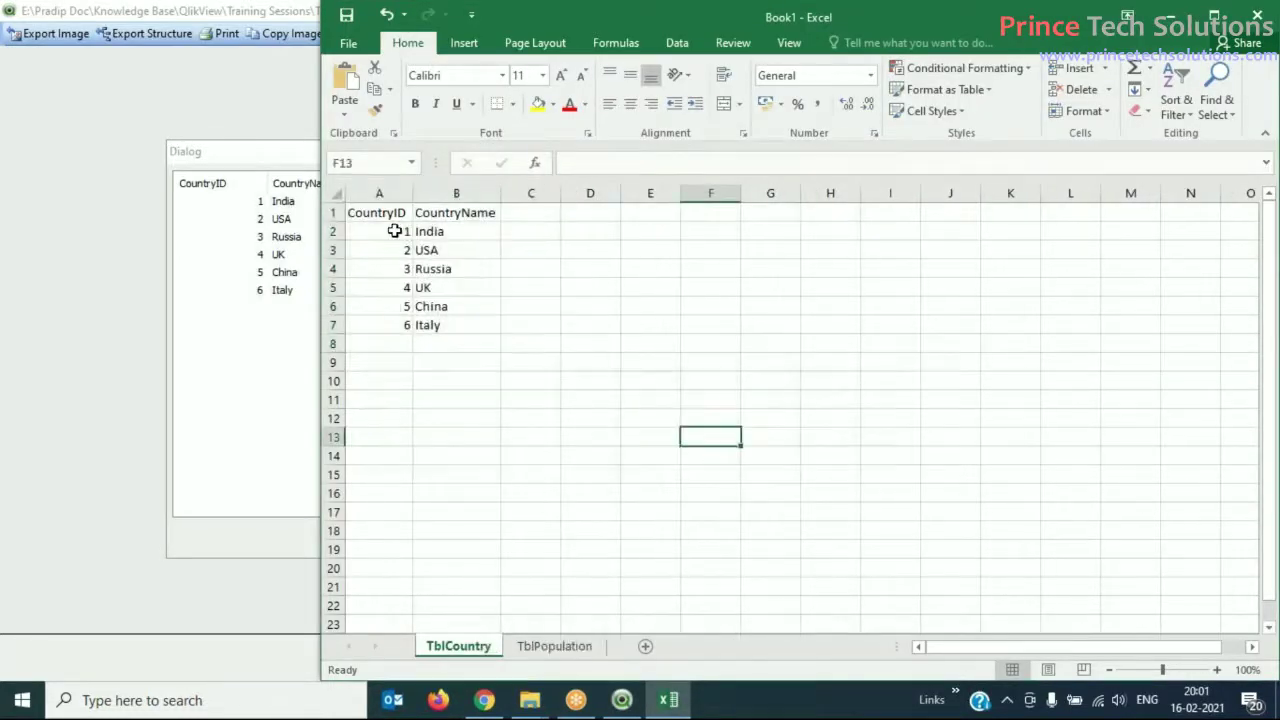
pyautogui.click(556, 647)
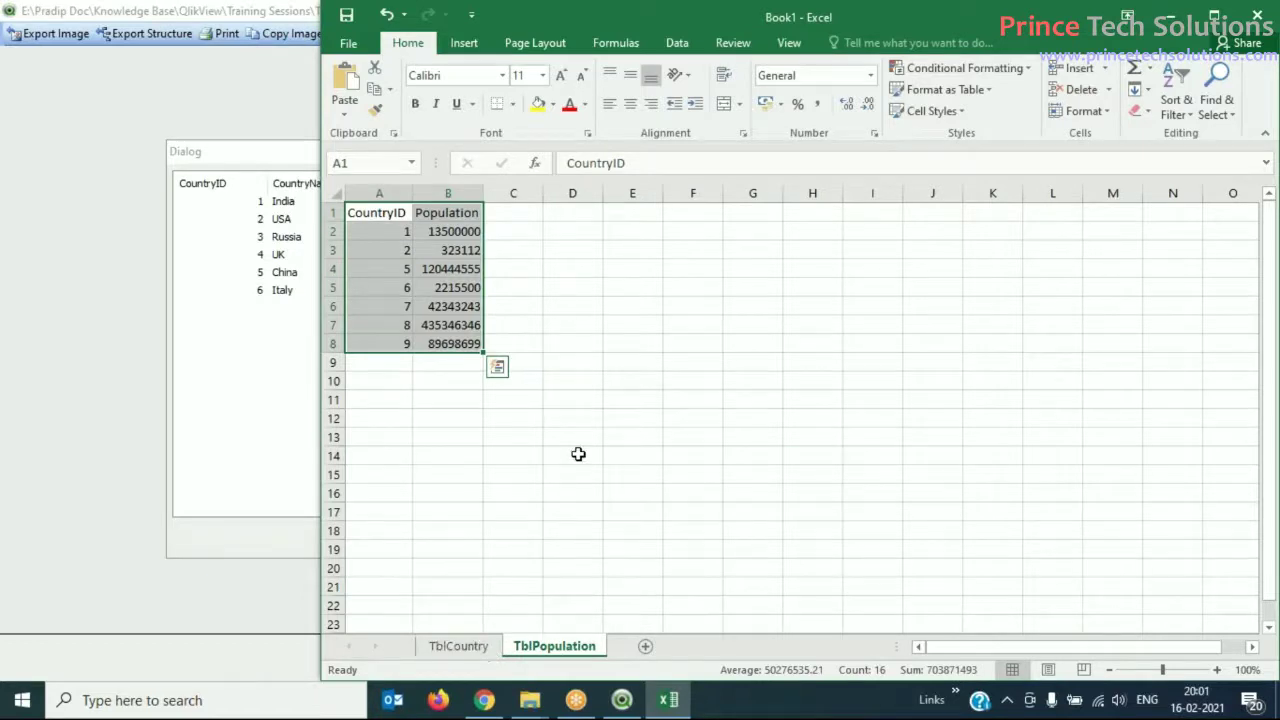
pyautogui.click(577, 452)
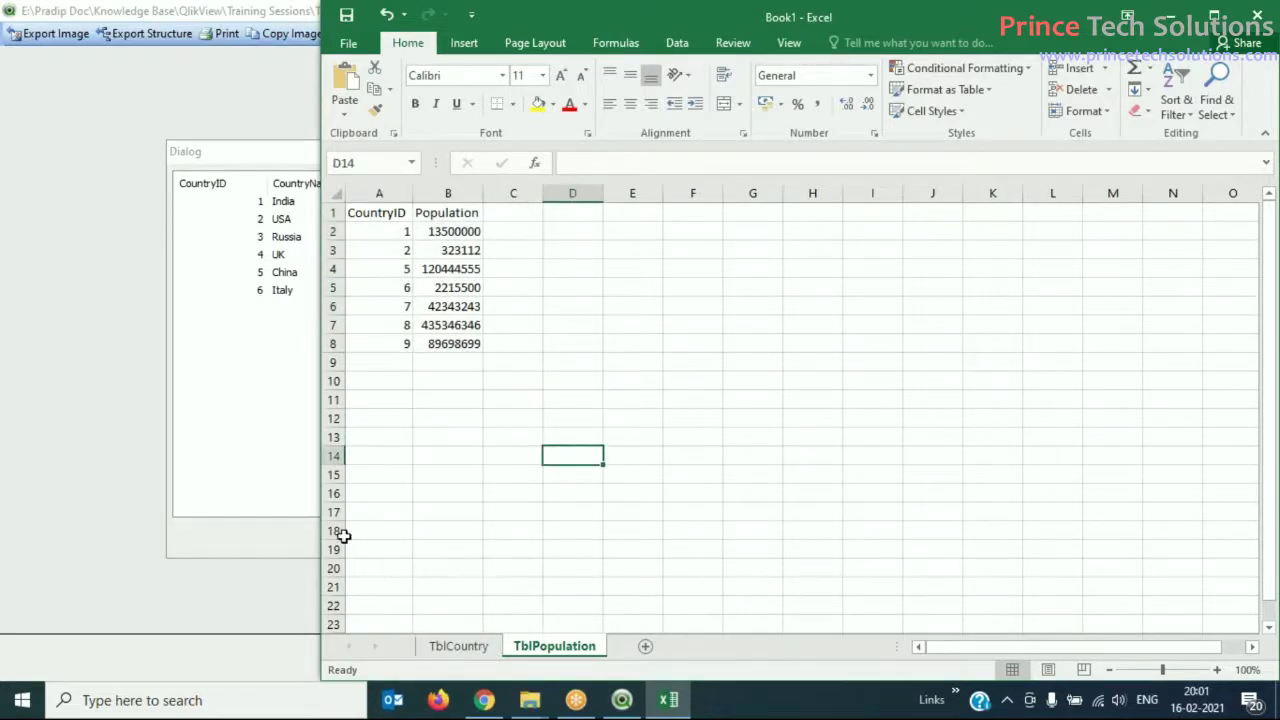
pyautogui.click(265, 546)
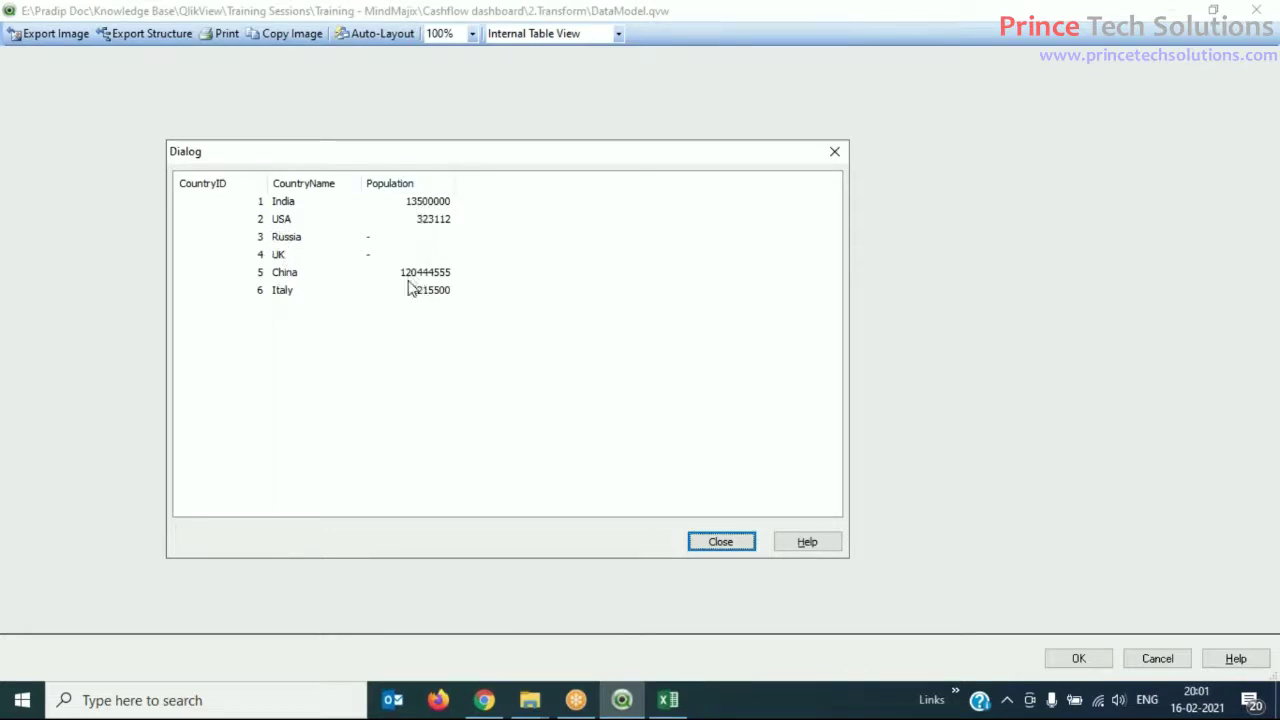
# - Check the Russia and UK rows in the preview against the TblCountry and TblPopulation sheets in Excel, and return to QlikView
pyautogui.click(382, 240)
pyautogui.click(379, 254)
pyautogui.click(386, 239)
pyautogui.click(668, 700)
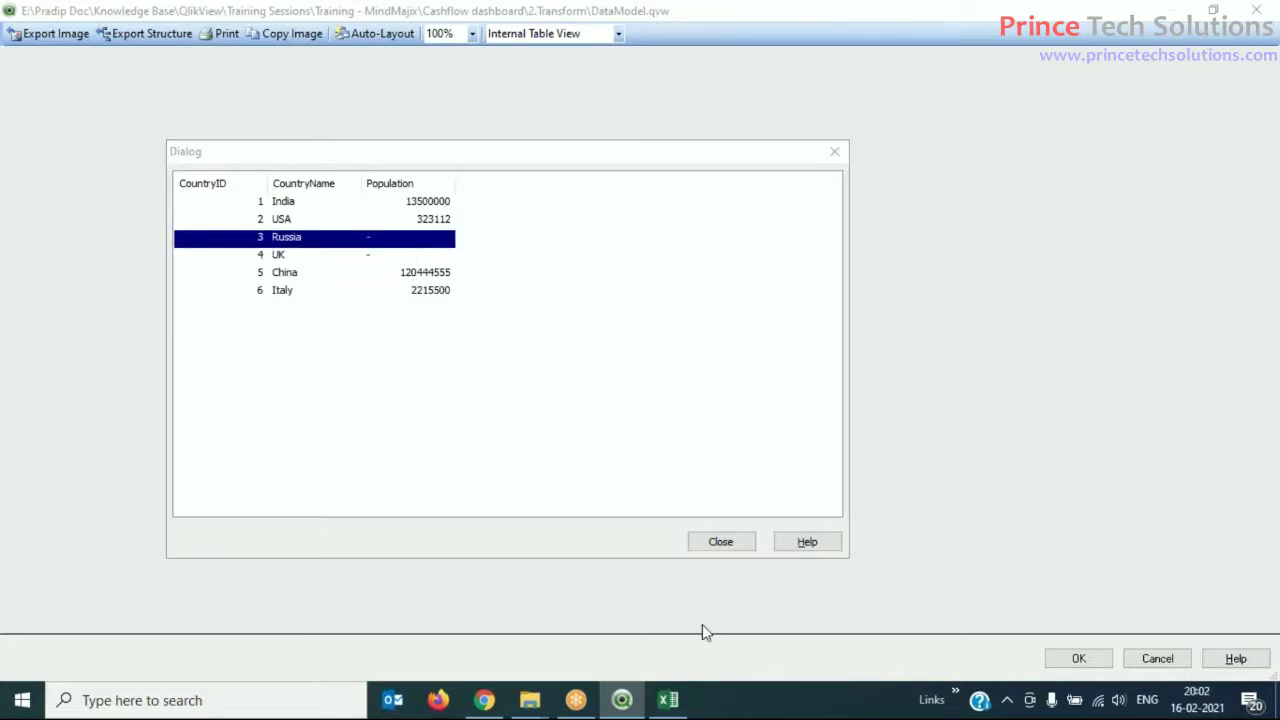
pyautogui.click(460, 286)
pyautogui.click(428, 250)
pyautogui.click(470, 647)
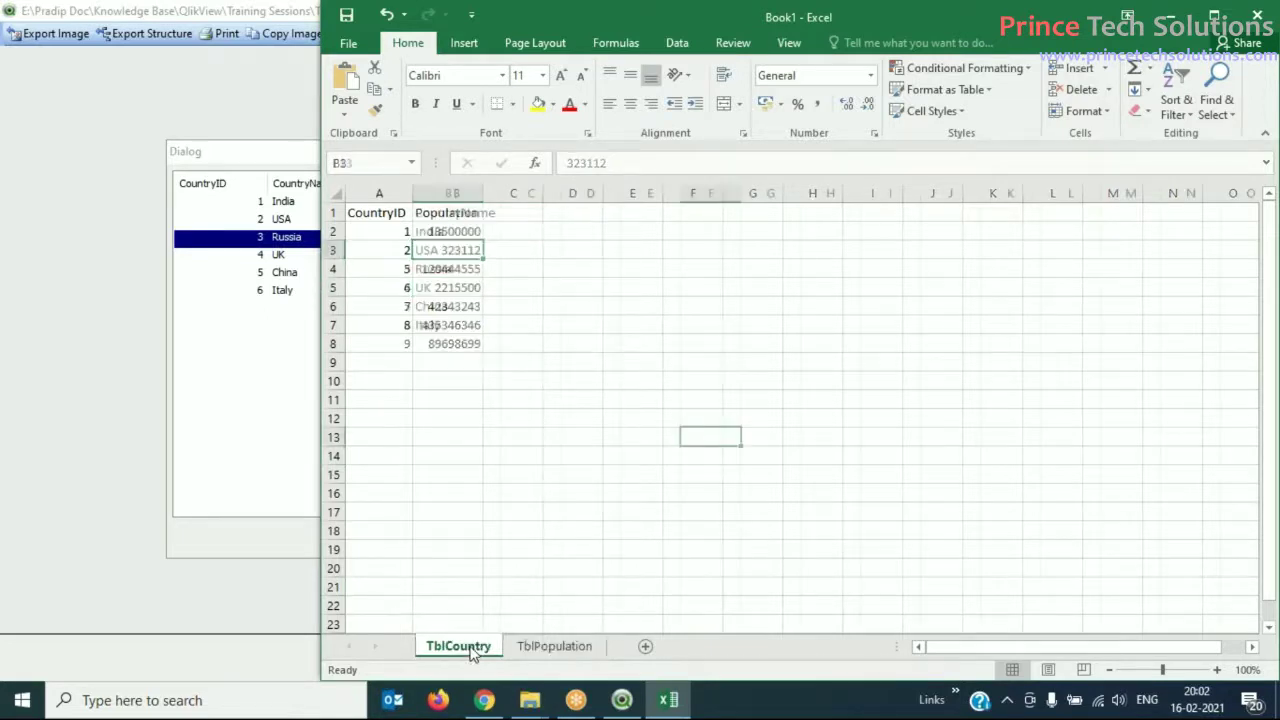
pyautogui.click(550, 647)
pyautogui.click(433, 281)
pyautogui.click(433, 306)
pyautogui.click(431, 345)
pyautogui.hotkey('alt', 'Tab')
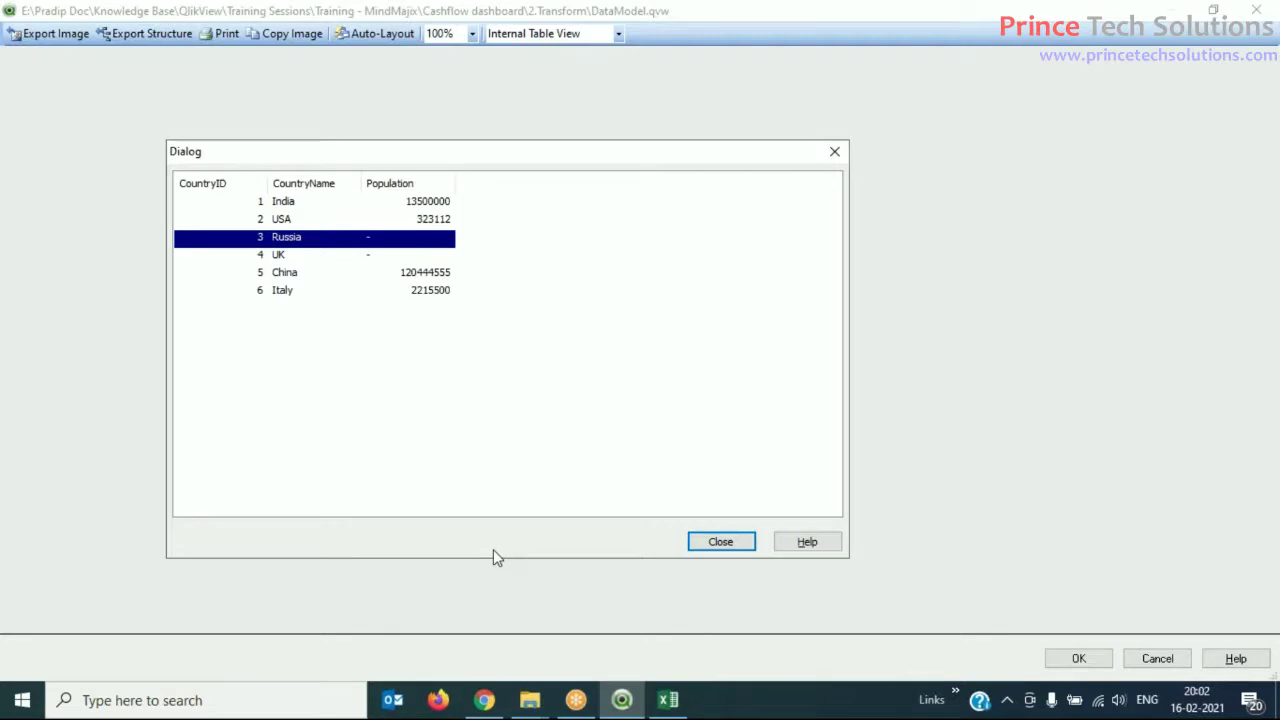
# - Examine the joined preview row by row, comparing the Population values for India, USA, Russia, UK, China and Italy
pyautogui.click(252, 204)
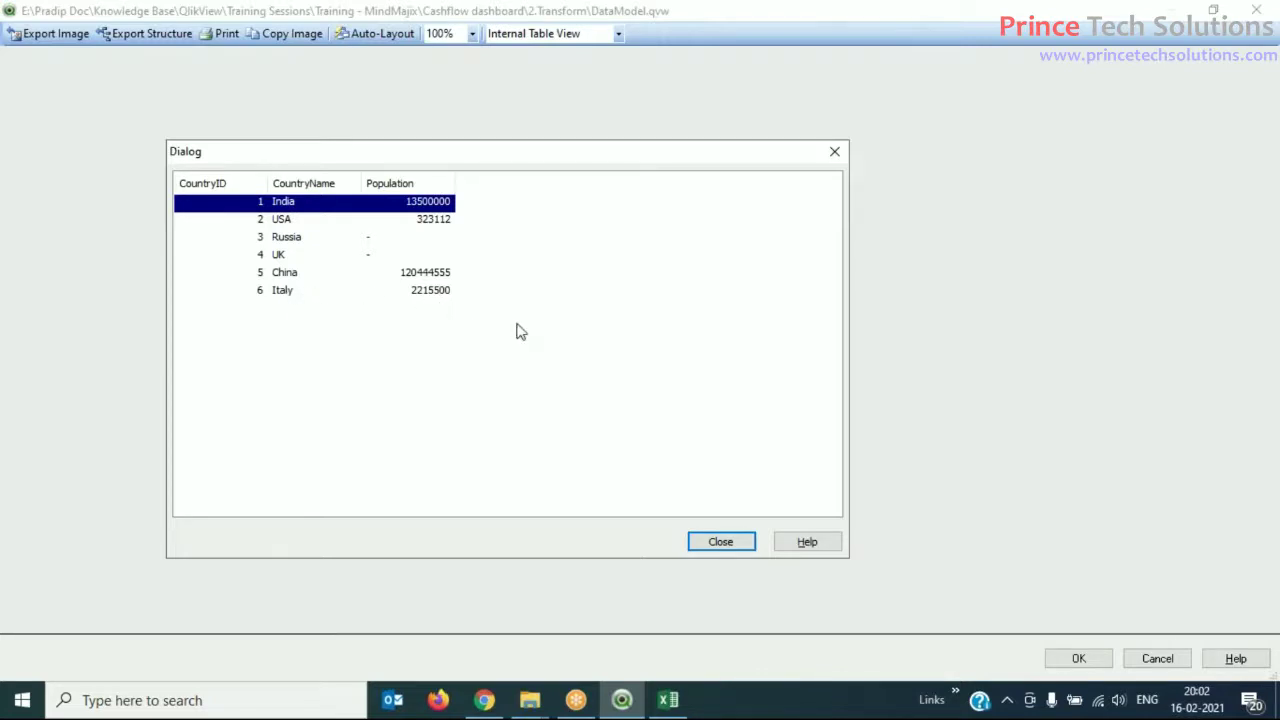
pyautogui.click(289, 240)
pyautogui.click(295, 256)
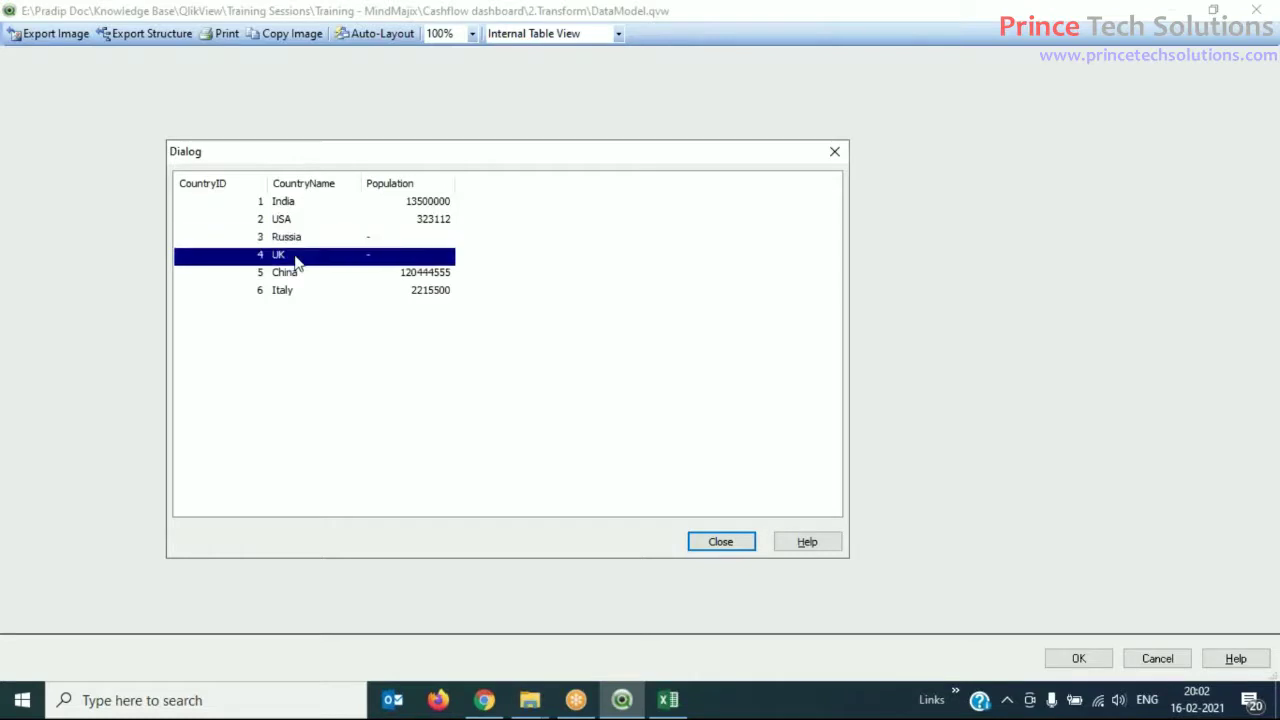
pyautogui.click(293, 242)
pyautogui.click(287, 256)
pyautogui.click(443, 201)
pyautogui.click(431, 221)
pyautogui.click(428, 272)
pyautogui.click(429, 292)
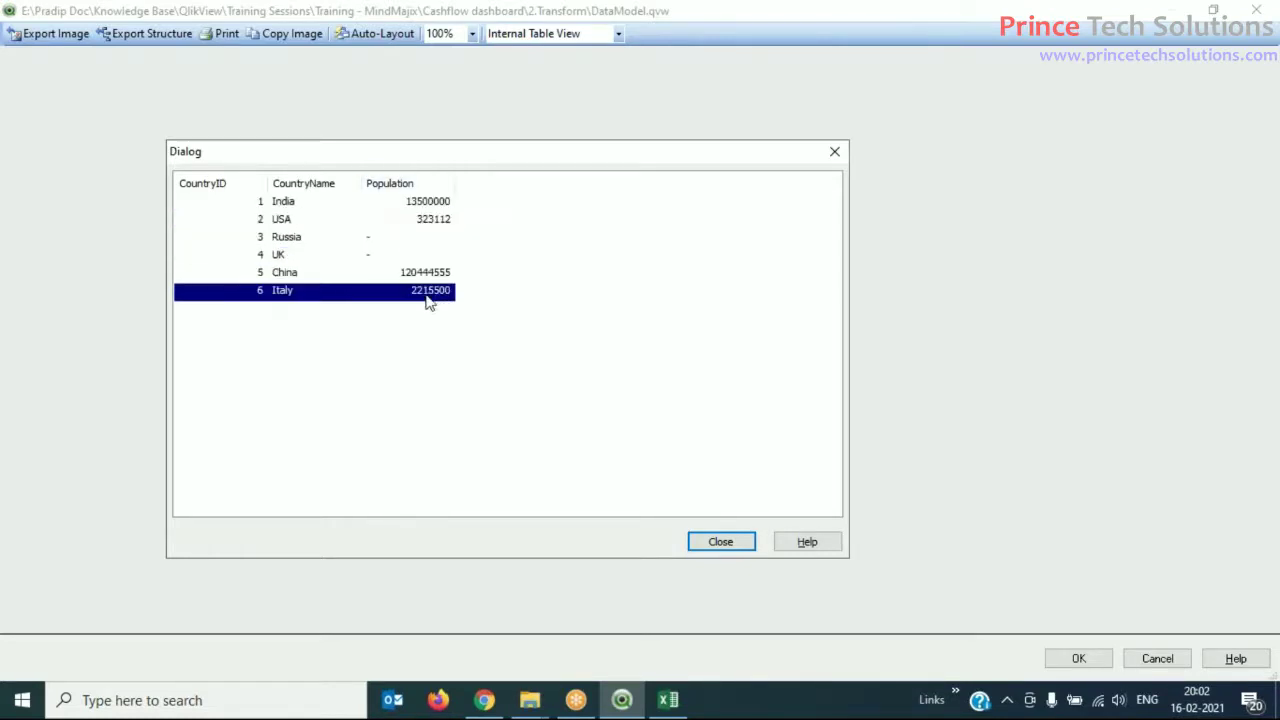
# - Examine the Population entries of the Russia and UK rows in the left-join preview
pyautogui.click(405, 254)
pyautogui.click(396, 242)
pyautogui.click(396, 253)
pyautogui.click(389, 241)
pyautogui.click(381, 252)
pyautogui.click(381, 240)
pyautogui.click(380, 253)
pyautogui.click(378, 240)
pyautogui.click(378, 253)
pyautogui.click(380, 240)
pyautogui.click(375, 252)
pyautogui.click(377, 240)
pyautogui.click(381, 253)
pyautogui.click(383, 241)
pyautogui.click(384, 258)
pyautogui.click(384, 240)
pyautogui.click(384, 254)
pyautogui.click(385, 241)
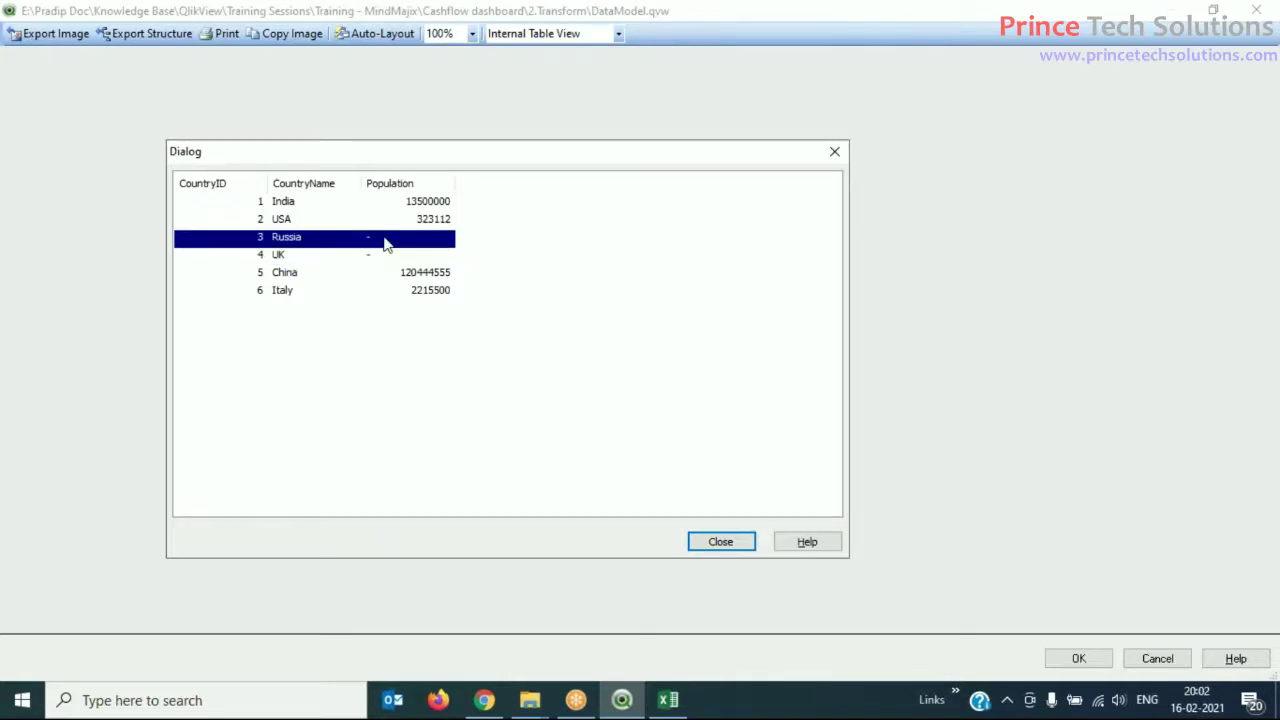
# - Compare the Population values of the China, Italy, USA and India rows, and close the preview and table viewer
pyautogui.click(448, 276)
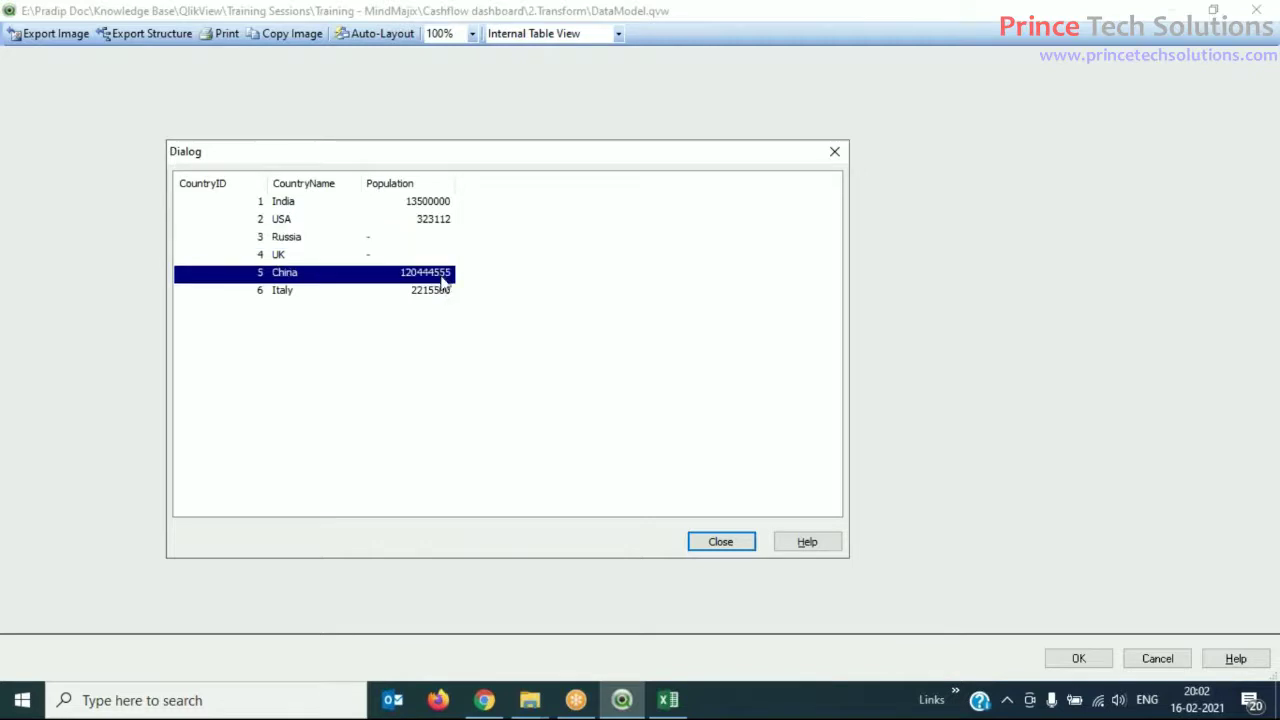
pyautogui.click(440, 292)
pyautogui.click(433, 220)
pyautogui.click(437, 203)
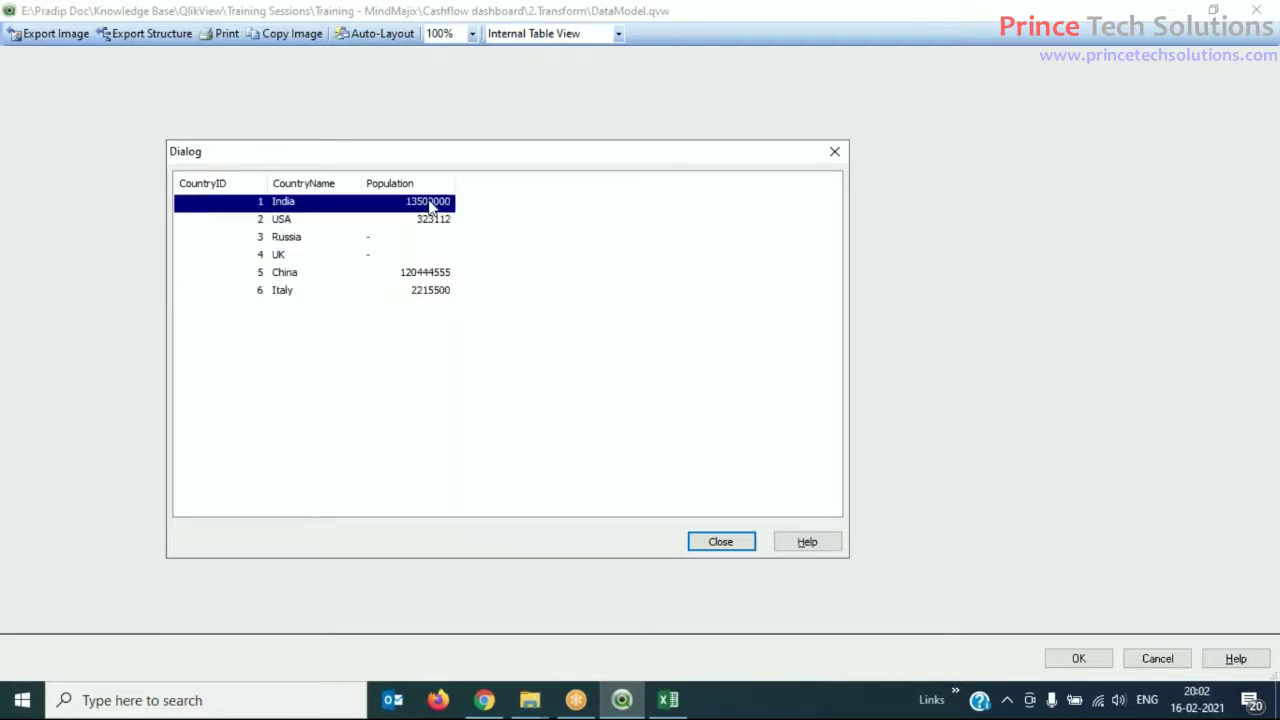
pyautogui.click(428, 275)
pyautogui.click(430, 292)
pyautogui.click(437, 220)
pyautogui.click(445, 203)
pyautogui.click(742, 550)
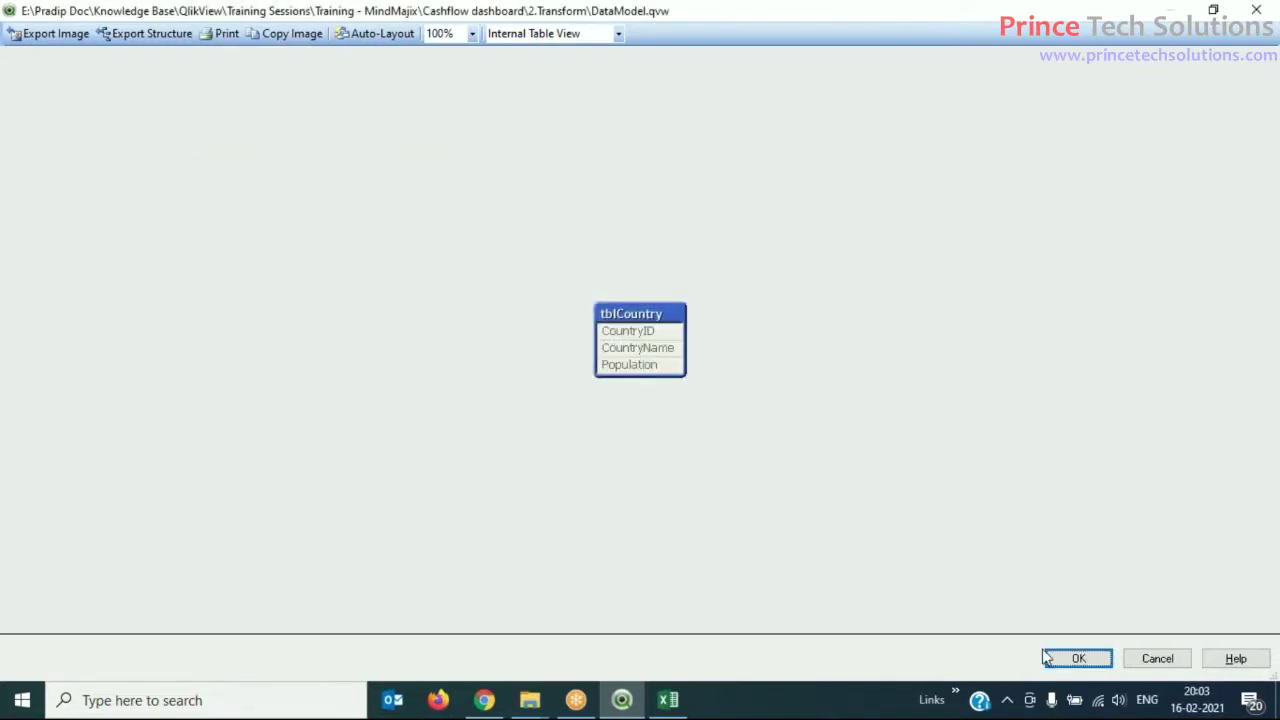
pyautogui.click(1078, 659)
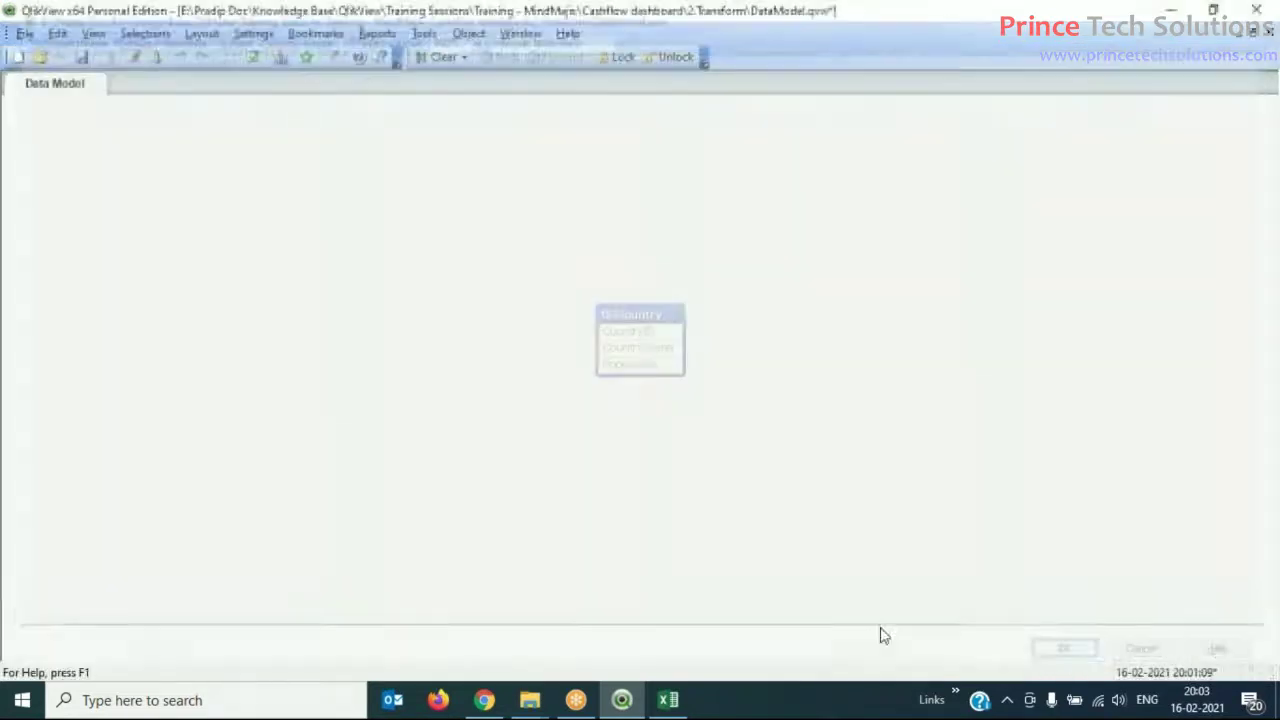
# - Change the Left Join on tblCountry to an Inner Join in the script, reload it, and preview the resulting tblCountry table
pyautogui.click(133, 57)
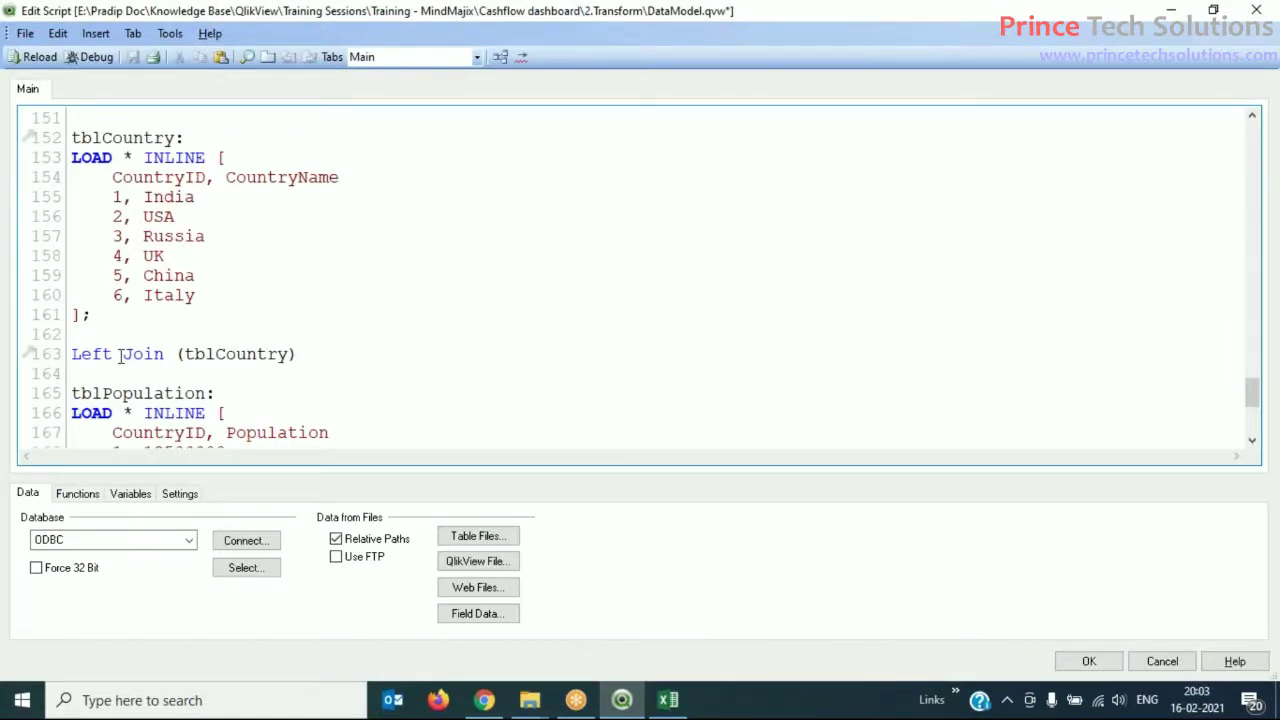
pyautogui.doubleClick(90, 354)
pyautogui.write('inner')
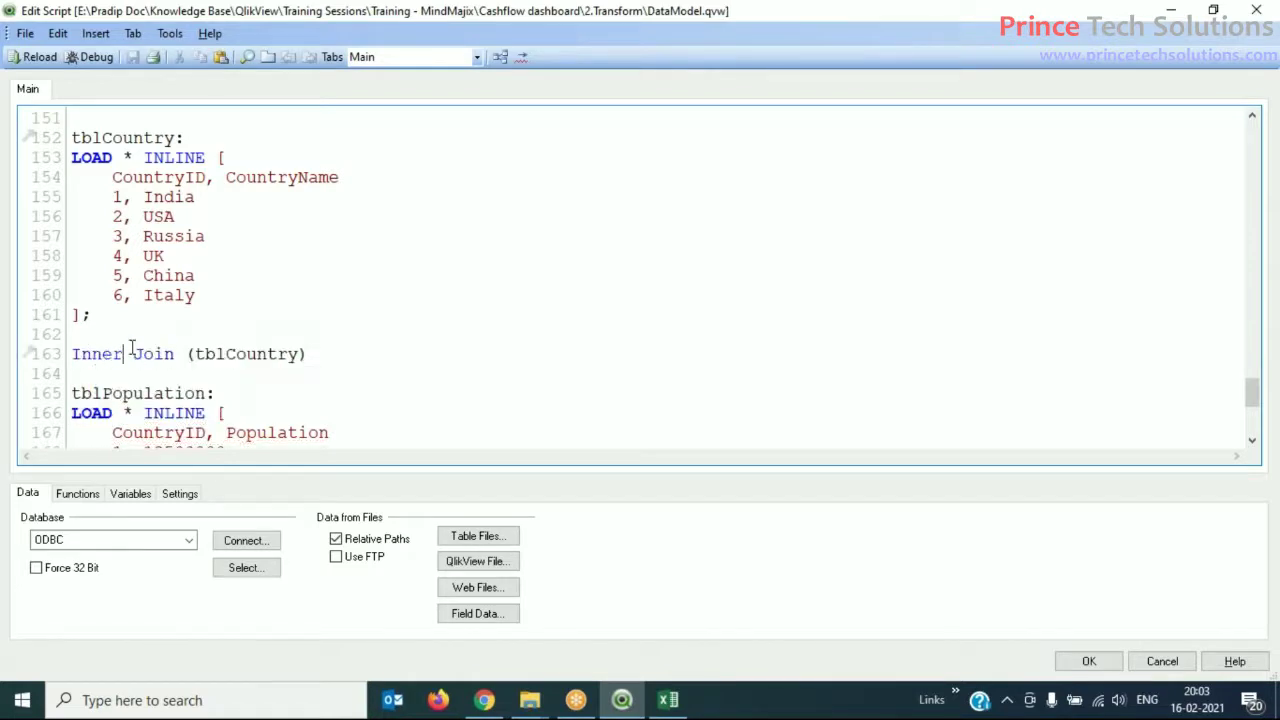
pyautogui.click(36, 58)
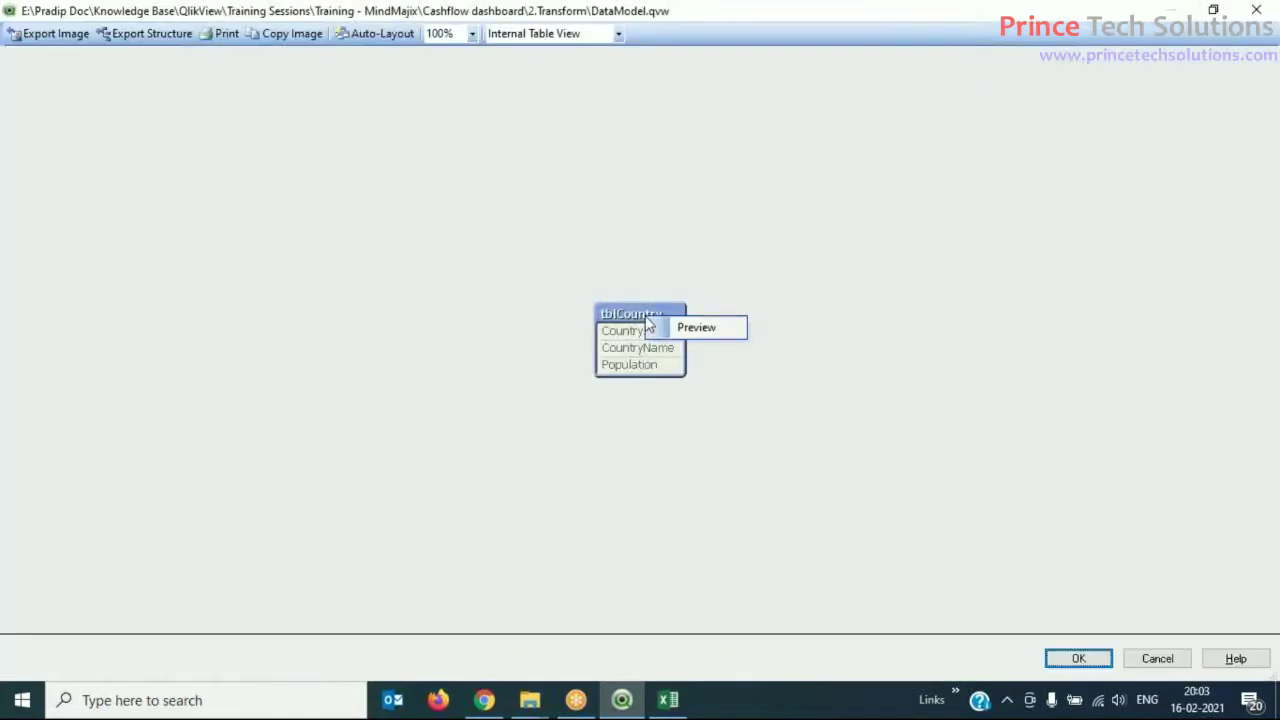
pyautogui.click(690, 327)
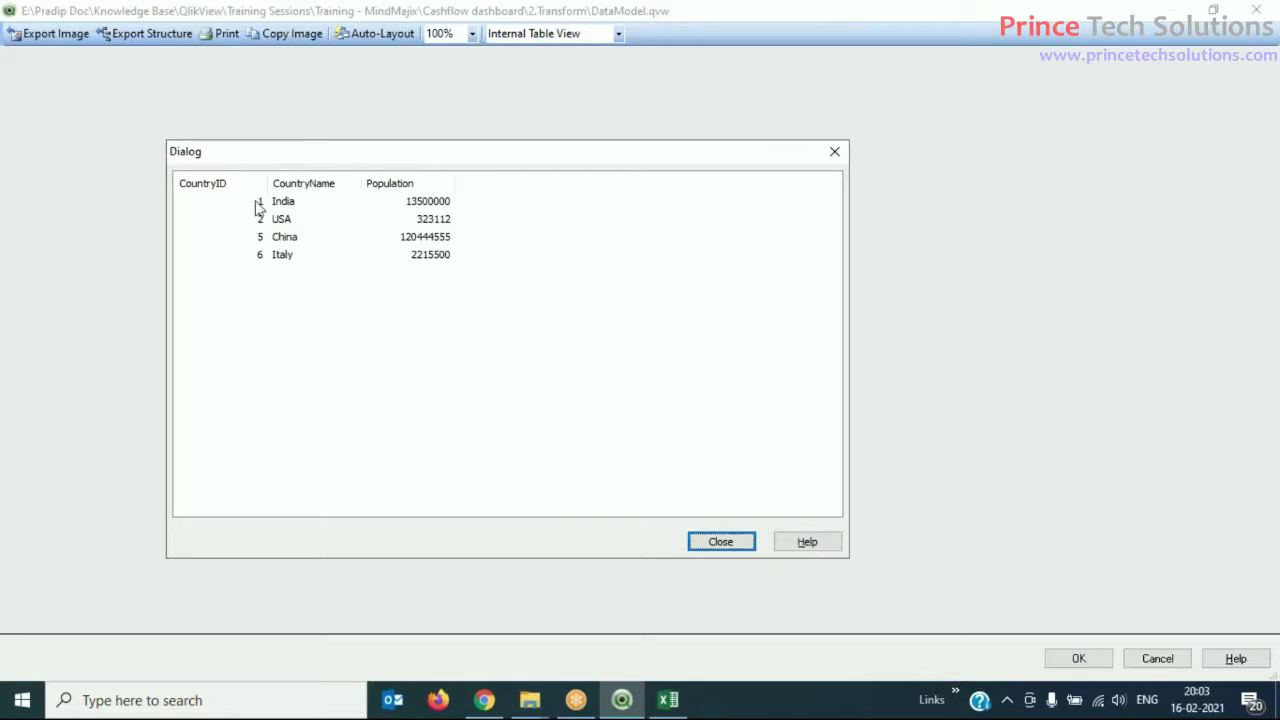
# - Switch to Excel and highlight CountryID values 1 and 2 in yellow on the TblCountry sheet
pyautogui.click(668, 700)
pyautogui.click(472, 650)
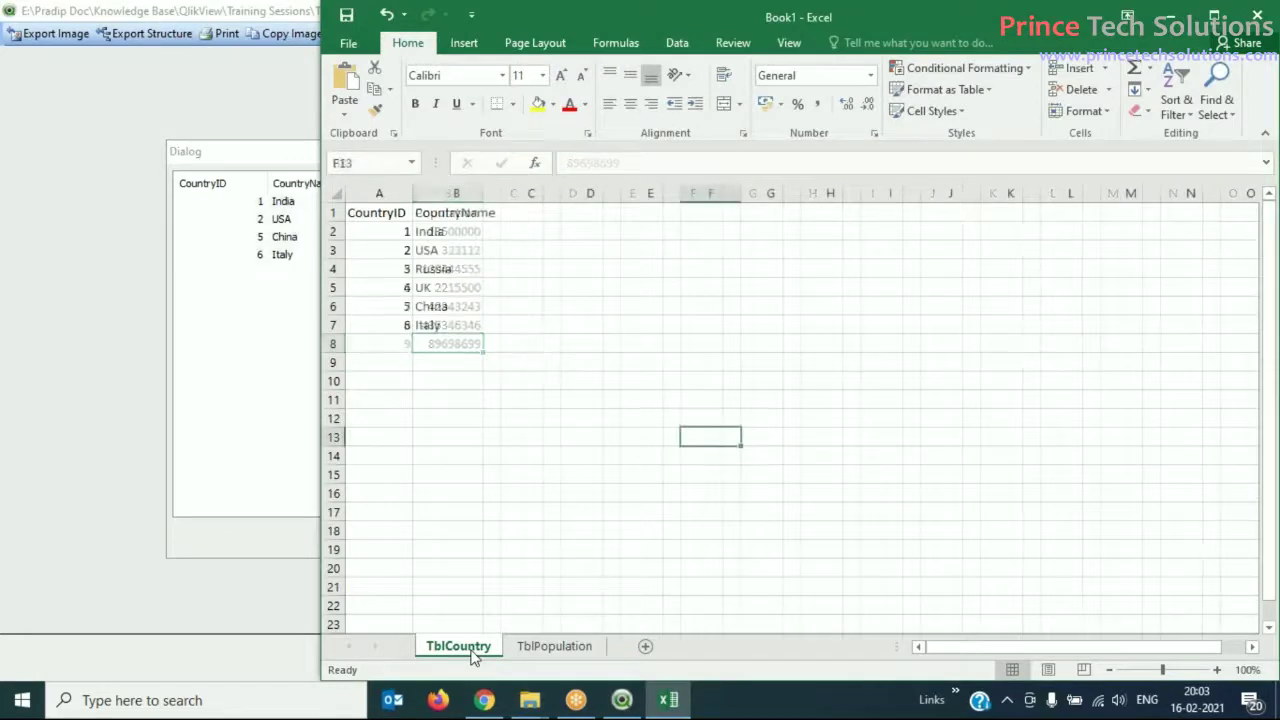
pyautogui.click(400, 231)
pyautogui.click(399, 249)
pyautogui.click(400, 231)
pyautogui.moveTo(400, 251); pyautogui.dragTo(400, 232)
pyautogui.click(540, 104)
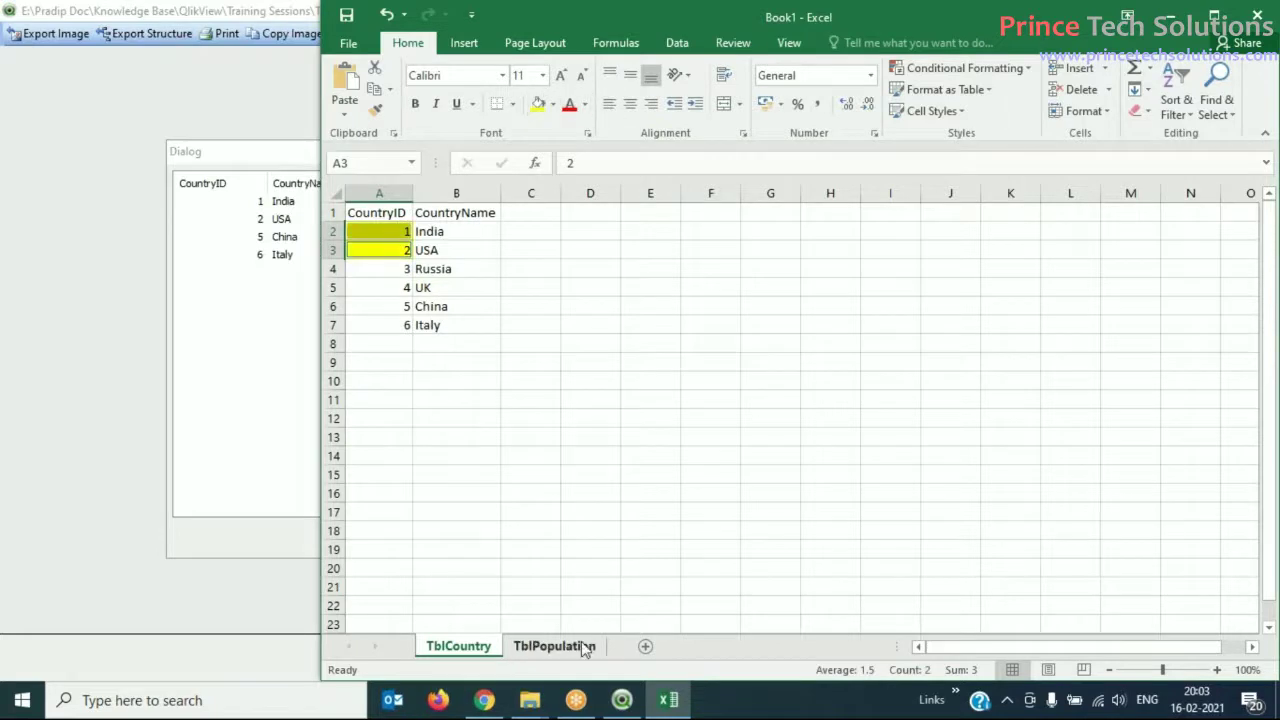
# - Highlight CountryID values 1 and 2 in yellow on the TblPopulation sheet
pyautogui.click(570, 646)
pyautogui.moveTo(396, 231); pyautogui.dragTo(400, 250)
pyautogui.click(540, 104)
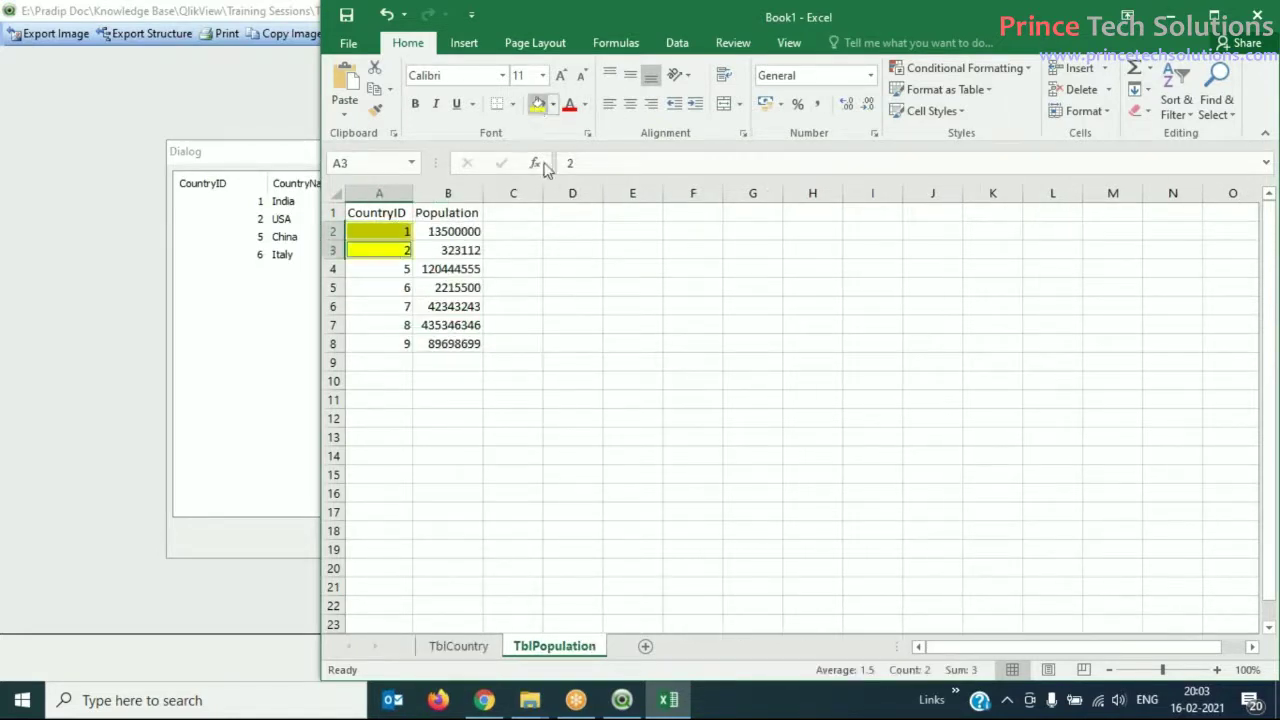
pyautogui.click(572, 399)
# - Compare the two sheets and highlight CountryID values 5 and 6 in yellow on the TblCountry sheet
pyautogui.click(457, 646)
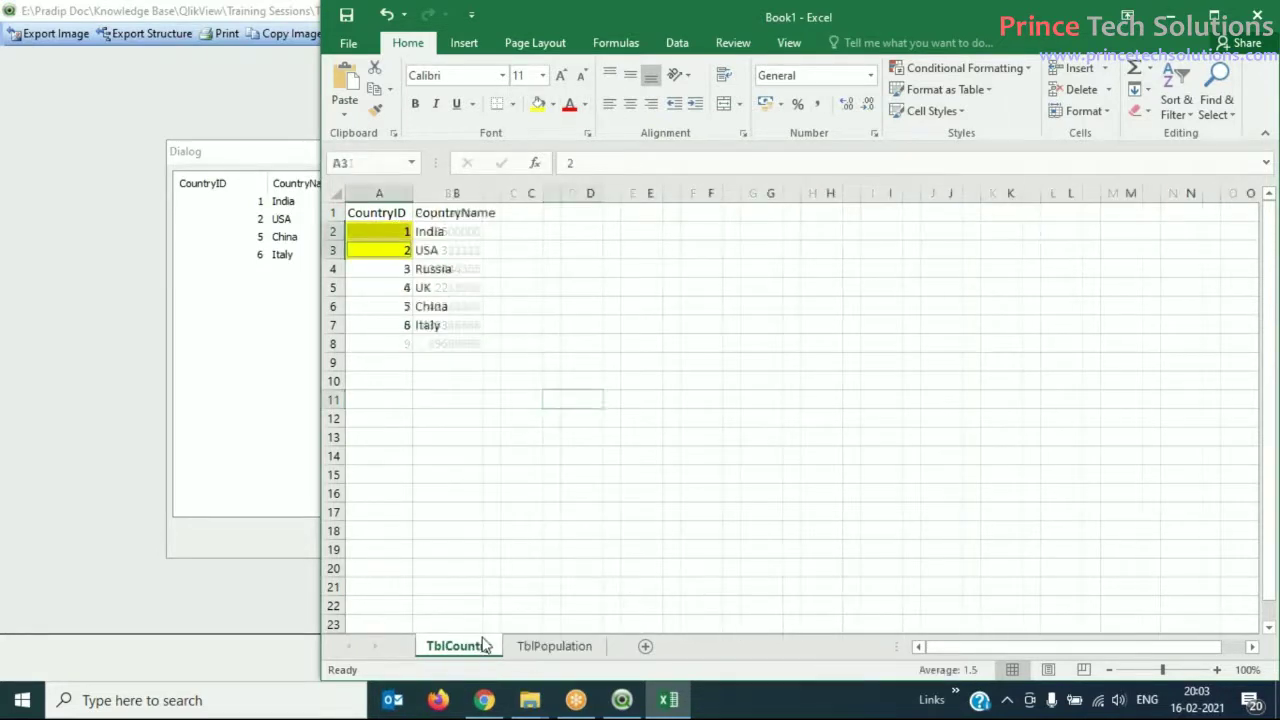
pyautogui.click(555, 646)
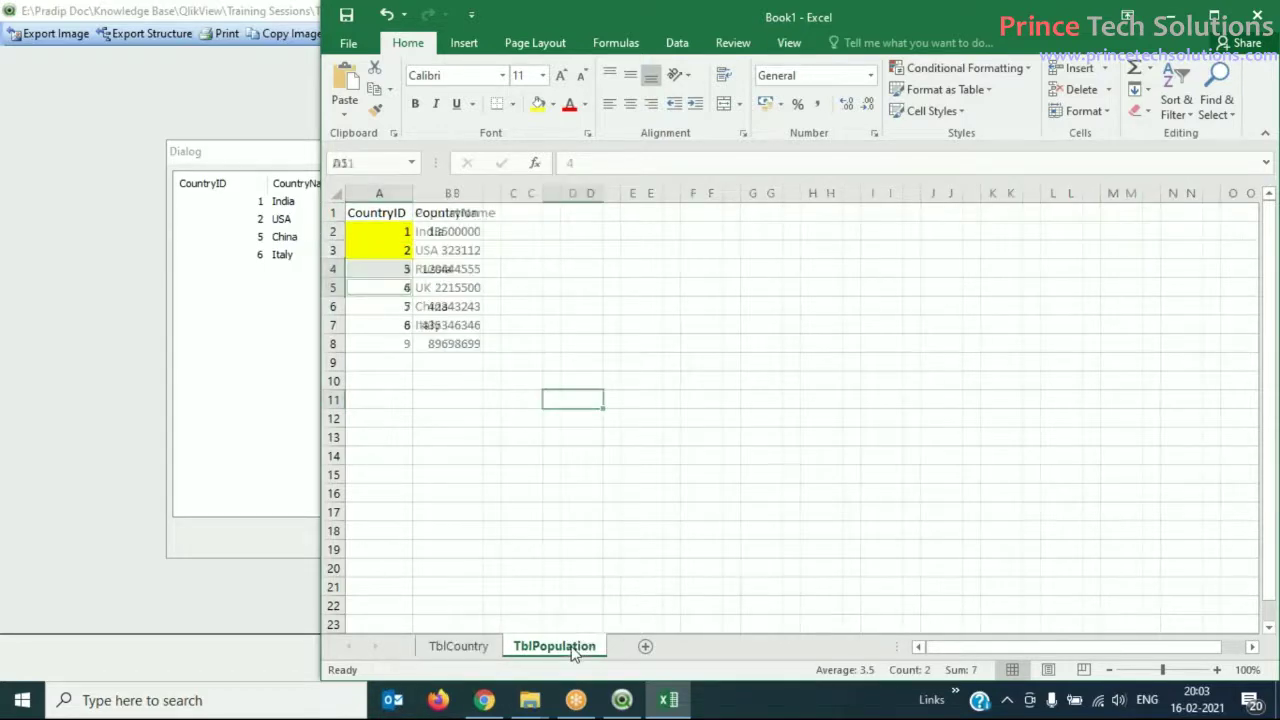
pyautogui.click(479, 652)
pyautogui.moveTo(398, 325); pyautogui.dragTo(395, 306)
pyautogui.click(538, 104)
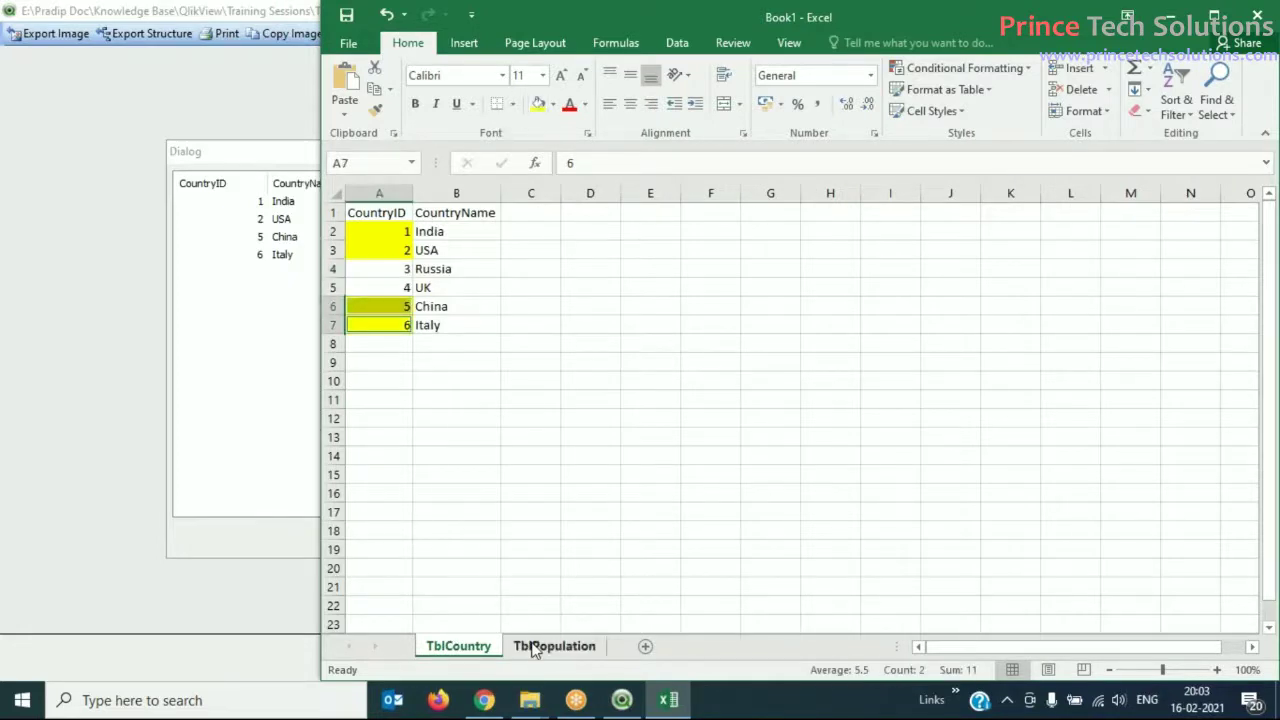
# - Highlight CountryID values 5 and 6 in yellow on the TblPopulation sheet
pyautogui.click(532, 648)
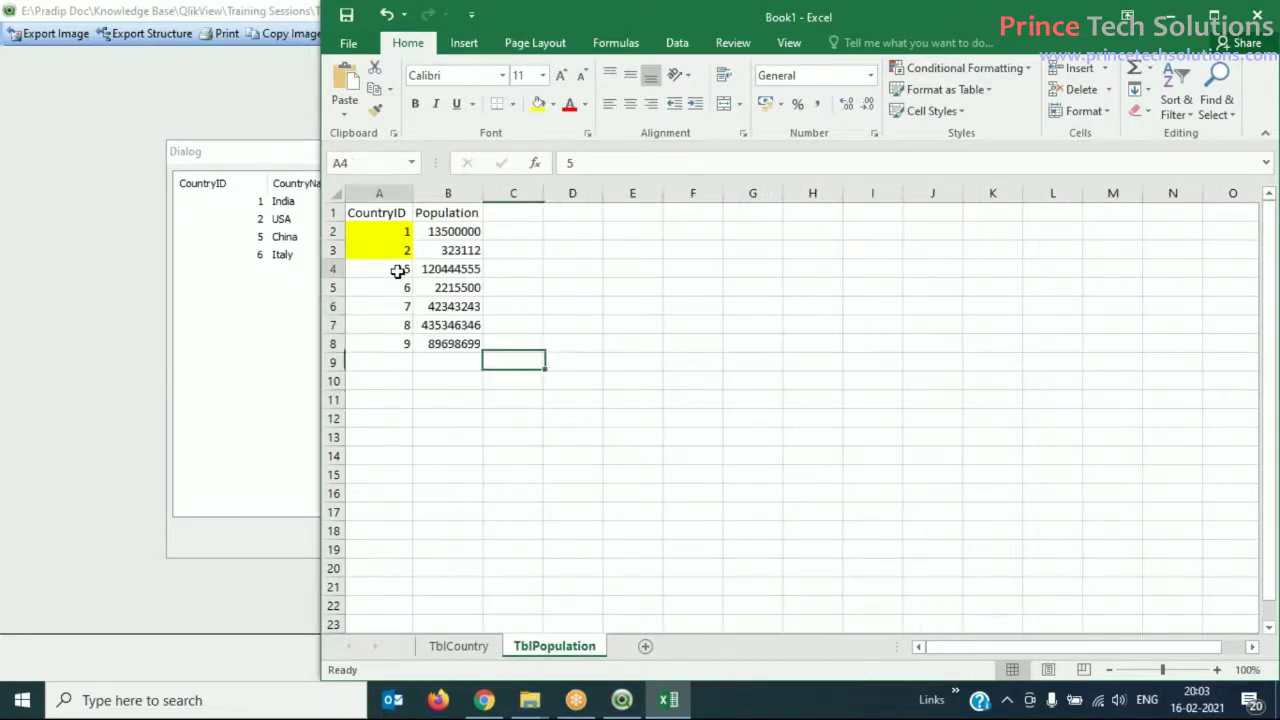
pyautogui.moveTo(397, 287); pyautogui.dragTo(397, 269)
pyautogui.click(538, 104)
pyautogui.click(589, 398)
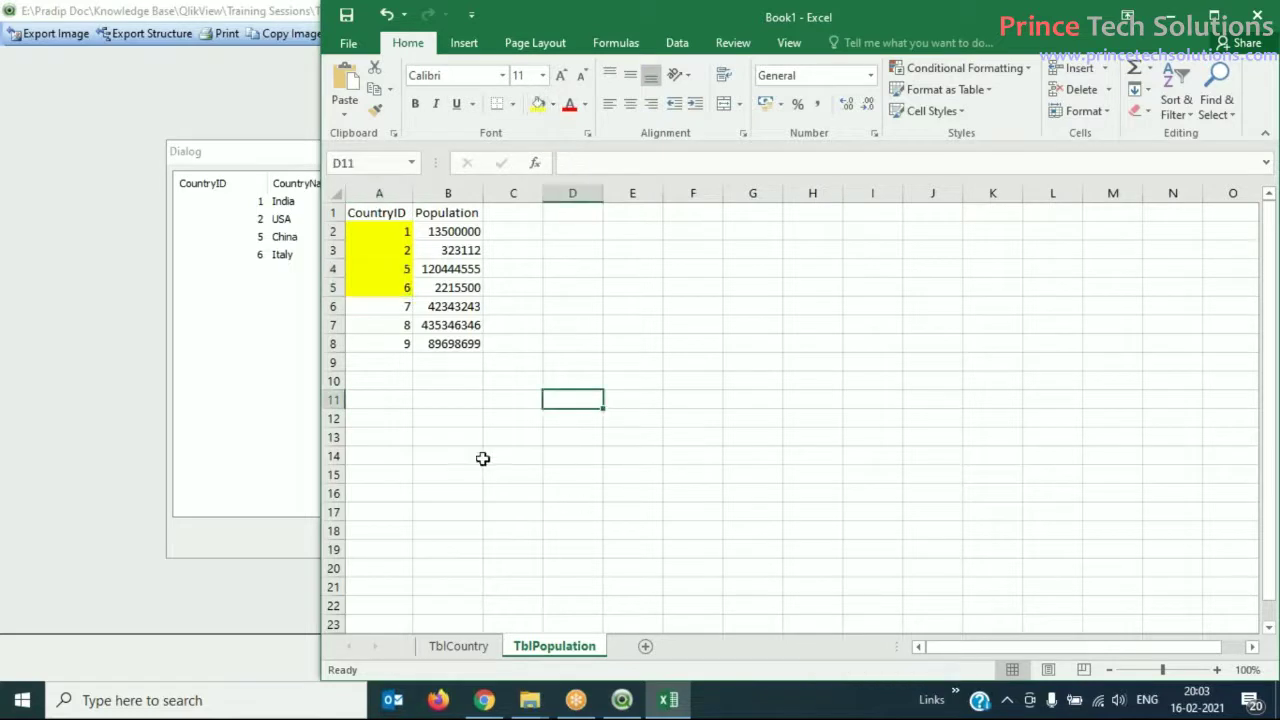
# - Review the unhighlighted CountryIDs, 3 and 4 in TblCountry and 7, 8 and 9 in TblPopulation
pyautogui.moveTo(397, 343); pyautogui.dragTo(397, 323)
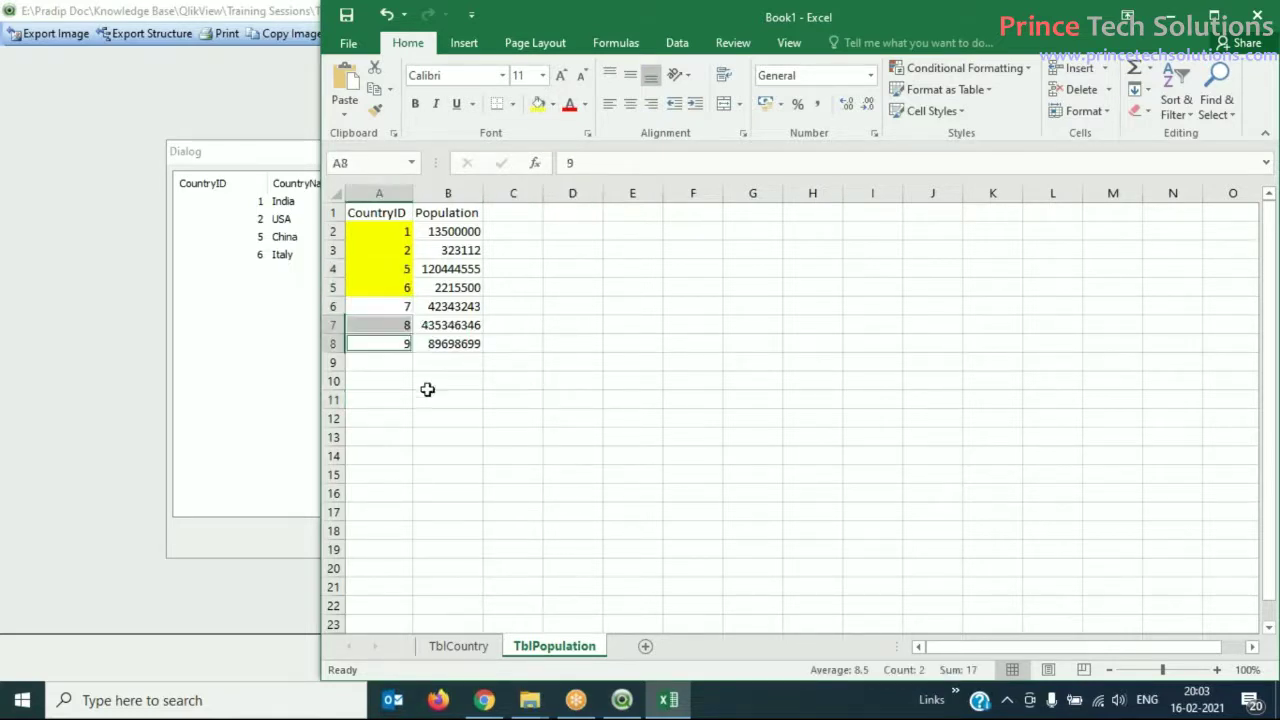
pyautogui.click(458, 646)
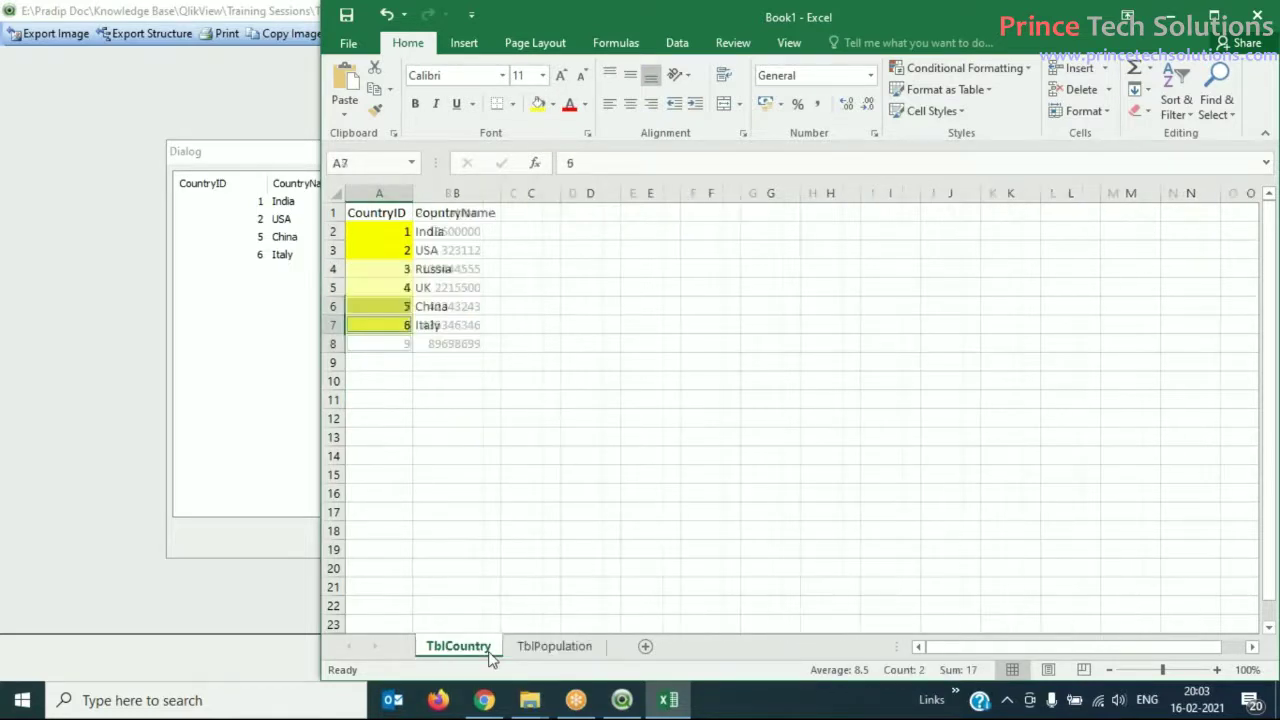
pyautogui.click(445, 440)
pyautogui.click(445, 377)
pyautogui.click(380, 287)
pyautogui.click(380, 268)
pyautogui.moveTo(384, 284); pyautogui.dragTo(384, 287)
pyautogui.click(545, 646)
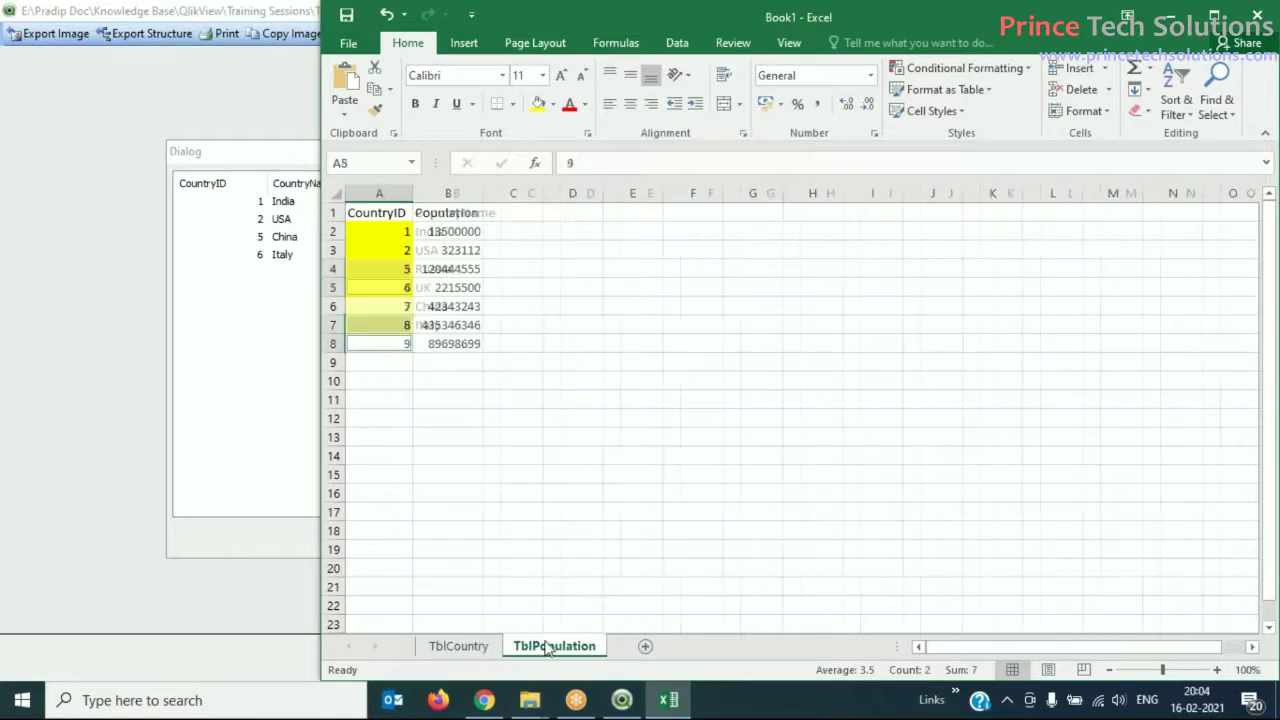
pyautogui.click(400, 306)
pyautogui.click(385, 325)
pyautogui.click(385, 343)
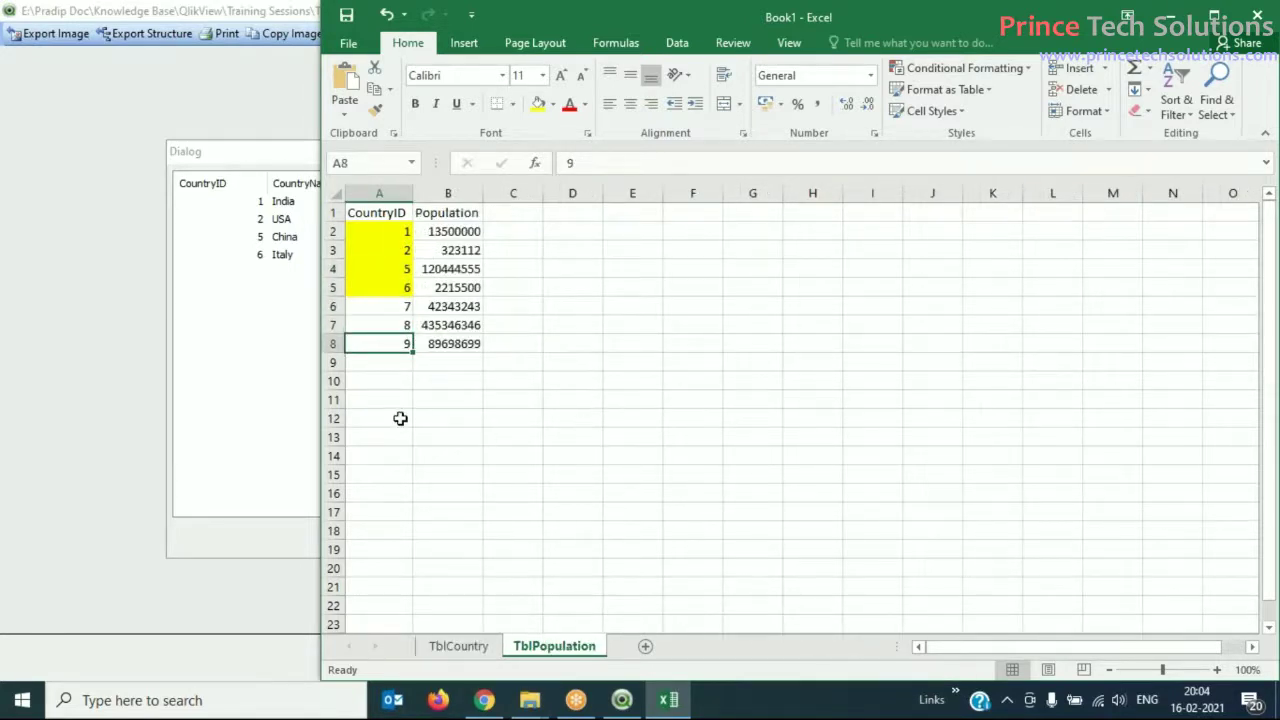
pyautogui.click(459, 646)
pyautogui.click(490, 418)
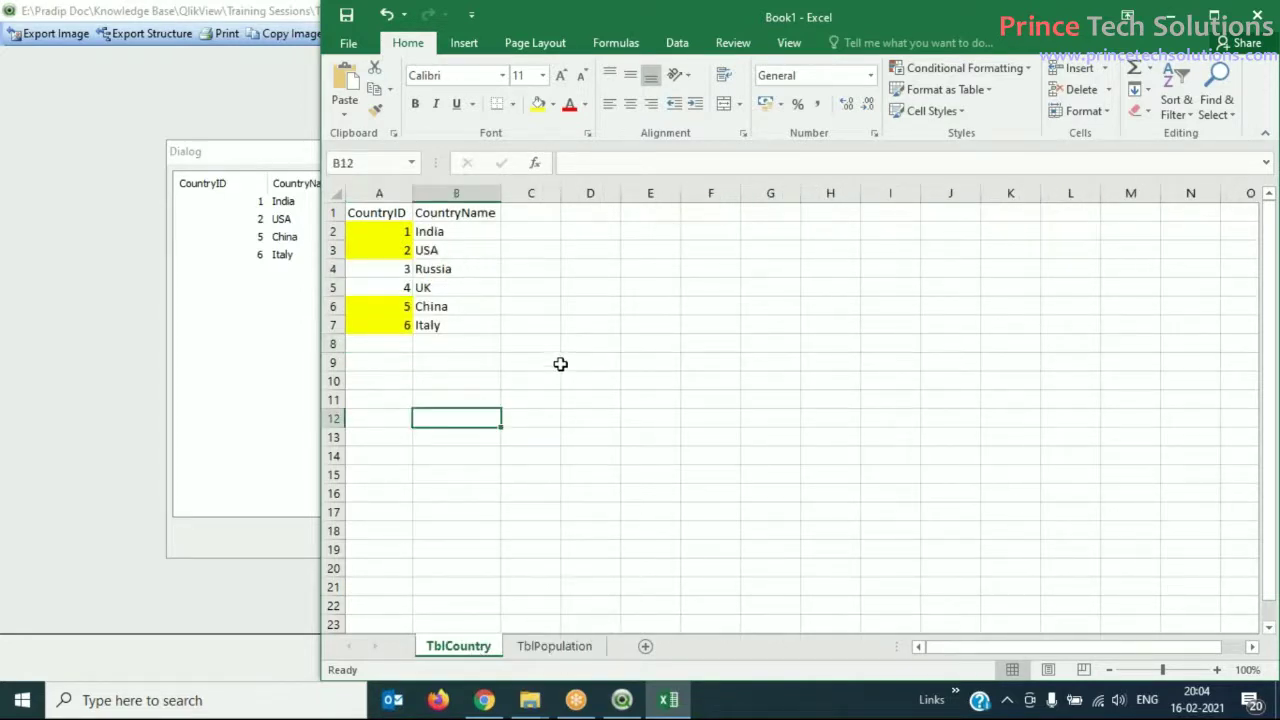
# - Review the highlighted CountryIDs on TblCountry and TblPopulation, and return to the inner-join preview in QlikView
pyautogui.click(400, 231)
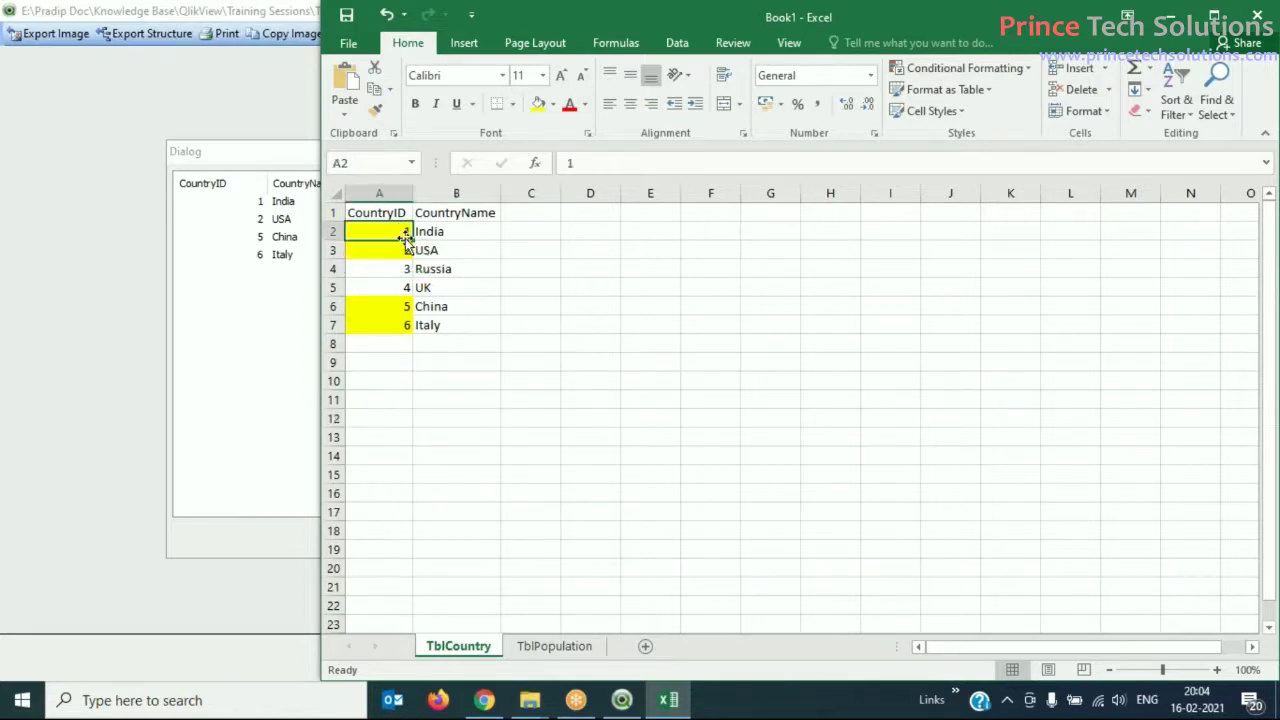
pyautogui.click(400, 324)
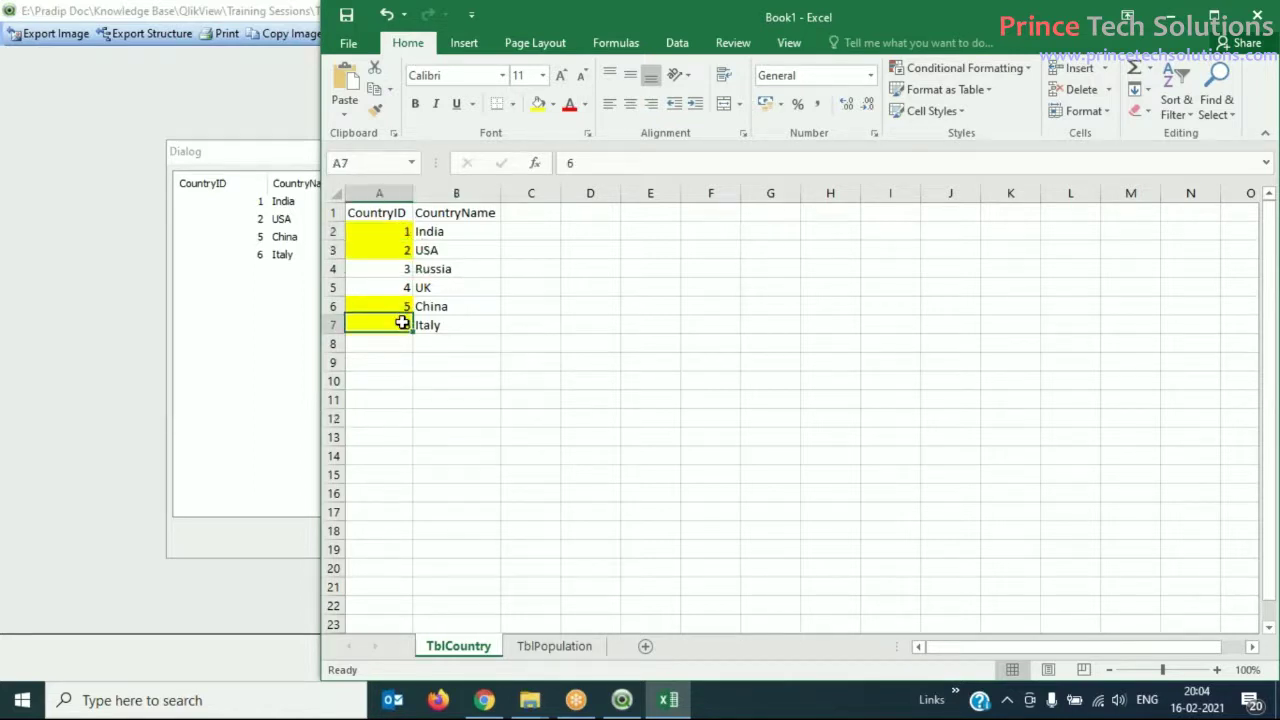
pyautogui.click(558, 648)
pyautogui.click(391, 233)
pyautogui.click(393, 251)
pyautogui.click(401, 270)
pyautogui.click(401, 288)
pyautogui.click(696, 378)
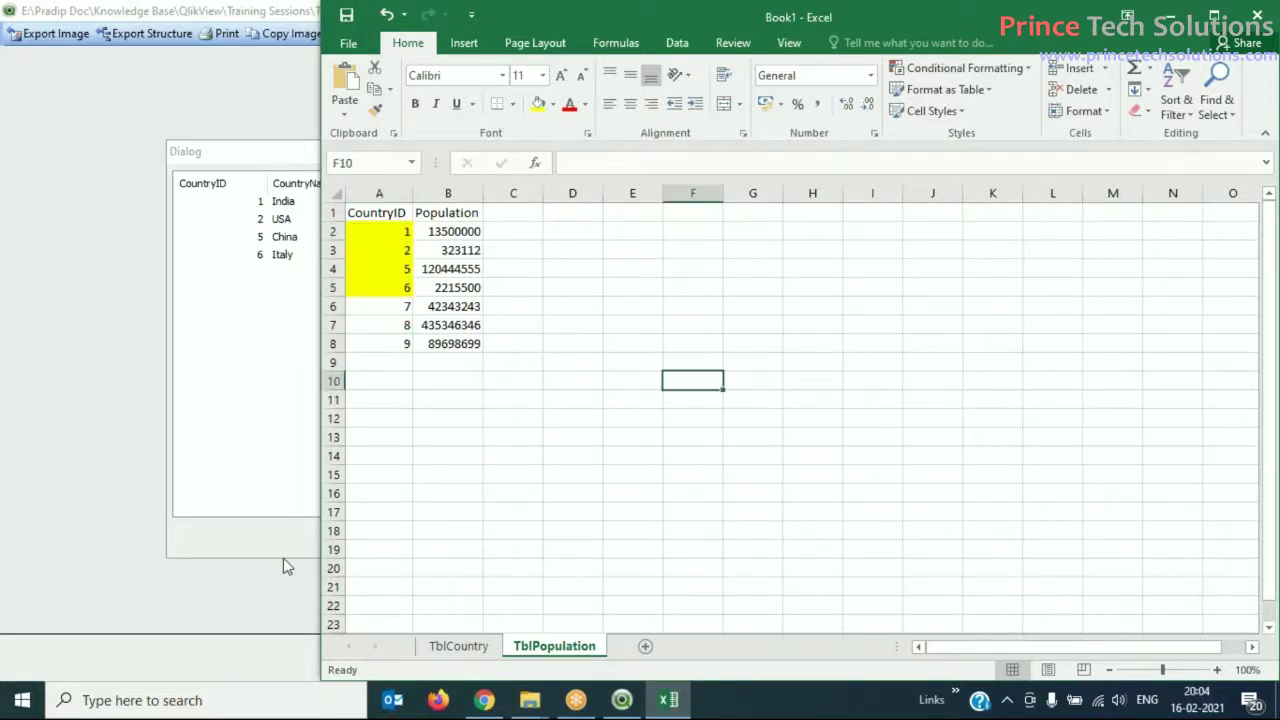
pyautogui.hotkey('alt', 'Tab')
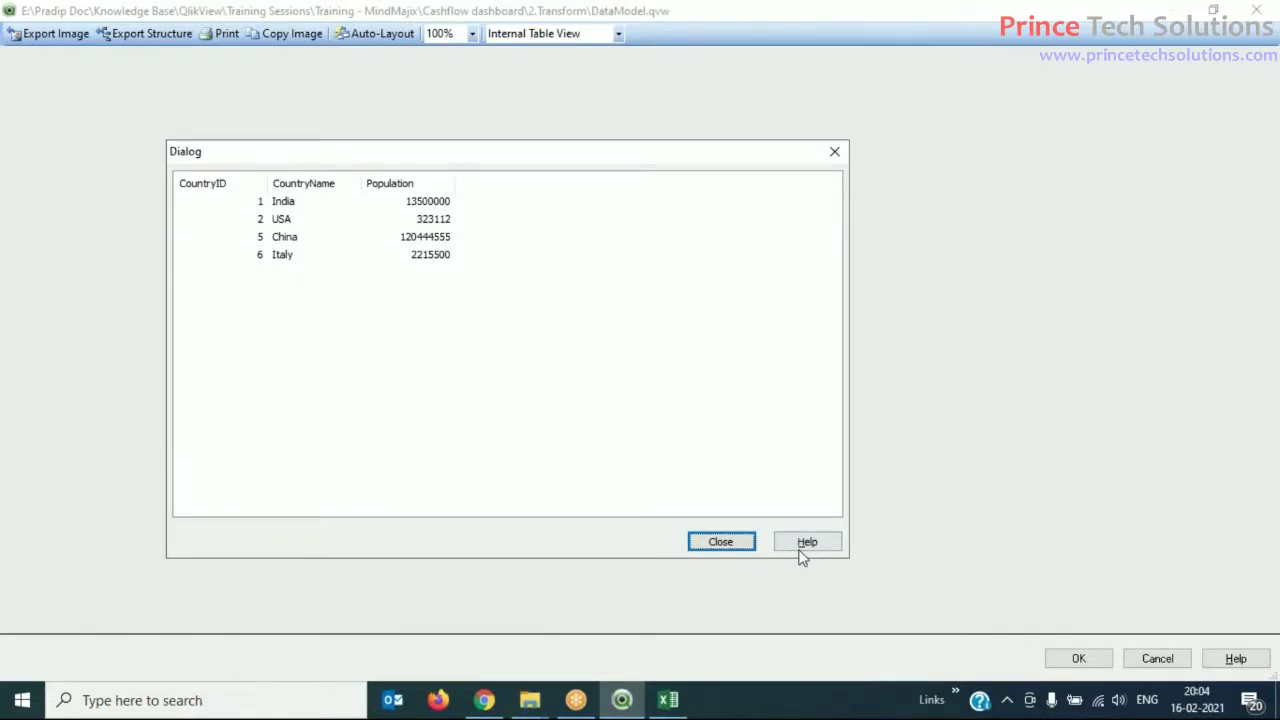
# - Close the inner-join preview and the table viewer, and reopen the load script for editing
pyautogui.press('Escape')
pyautogui.click(1075, 656)
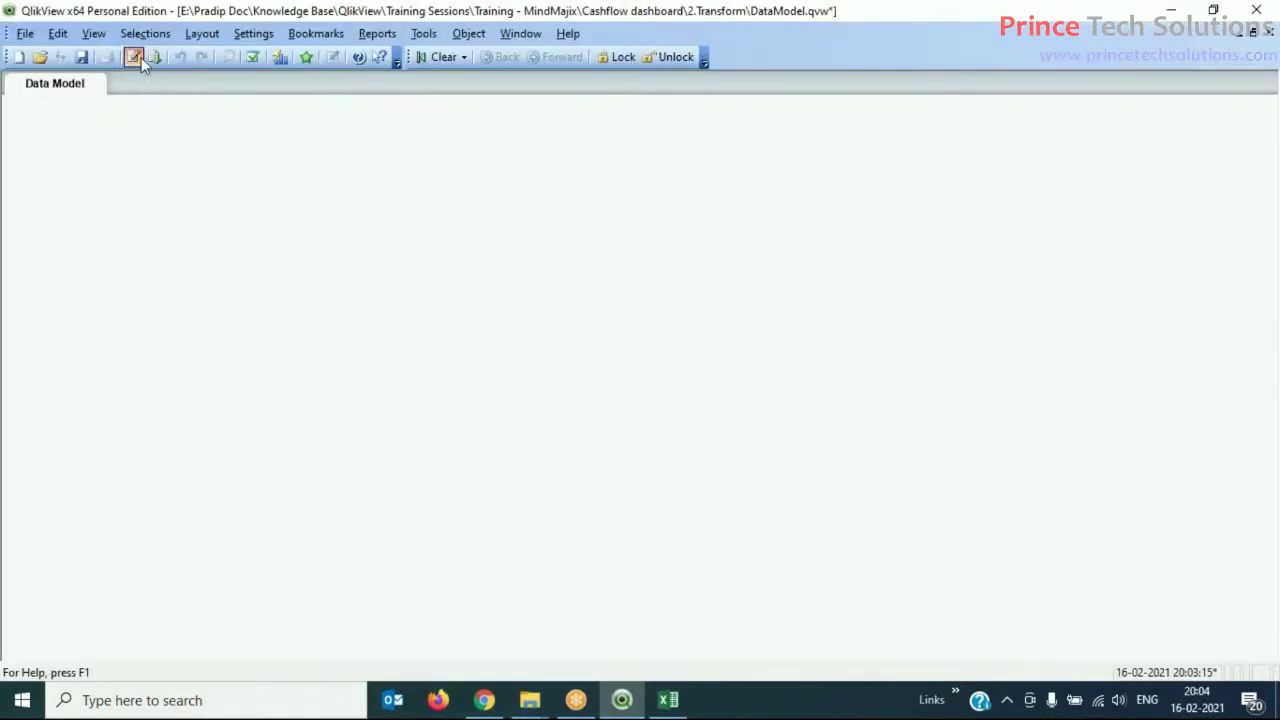
pyautogui.click(141, 57)
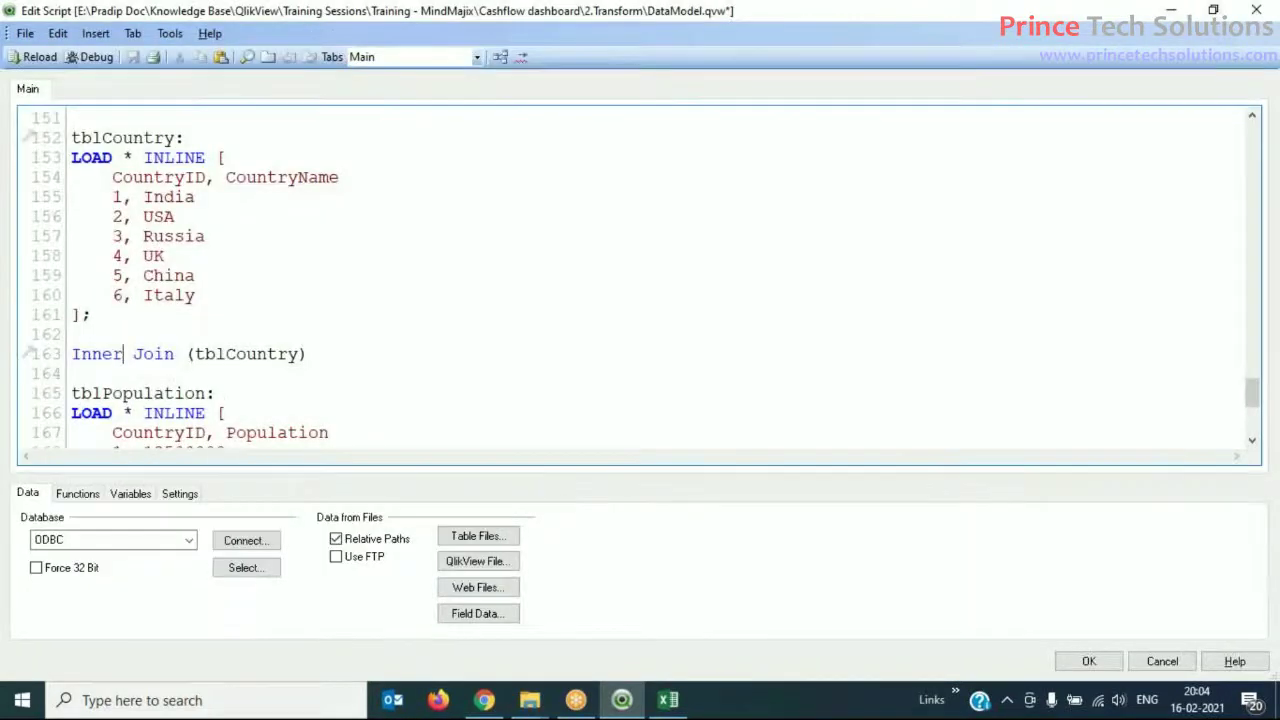
# - Switch to Excel and highlight CountryID values 7, 8 and 9 in yellow on the TblPopulation sheet
pyautogui.click(661, 704)
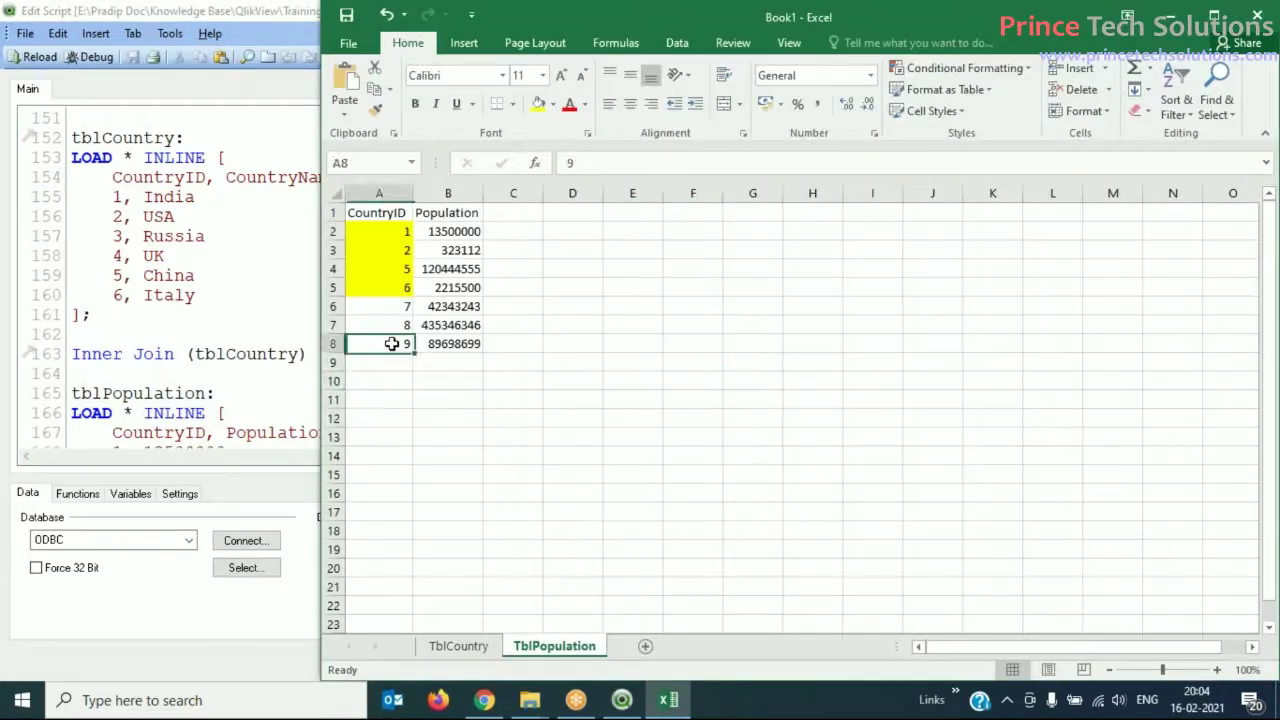
pyautogui.keyDown('ctrl'); pyautogui.click(396, 234); pyautogui.keyUp('ctrl')
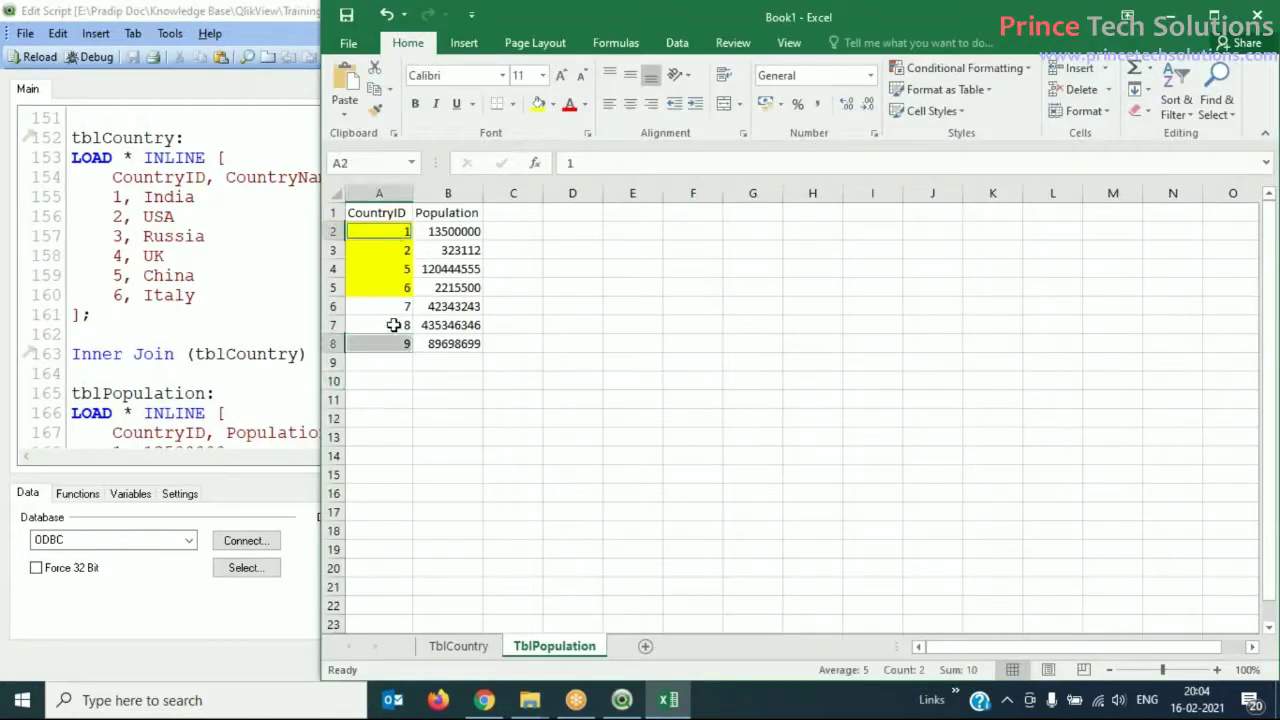
pyautogui.keyDown('ctrl'); pyautogui.click(396, 306); pyautogui.keyUp('ctrl')
pyautogui.keyDown('ctrl'); pyautogui.click(396, 325); pyautogui.keyUp('ctrl')
pyautogui.click(538, 103)
pyautogui.click(582, 386)
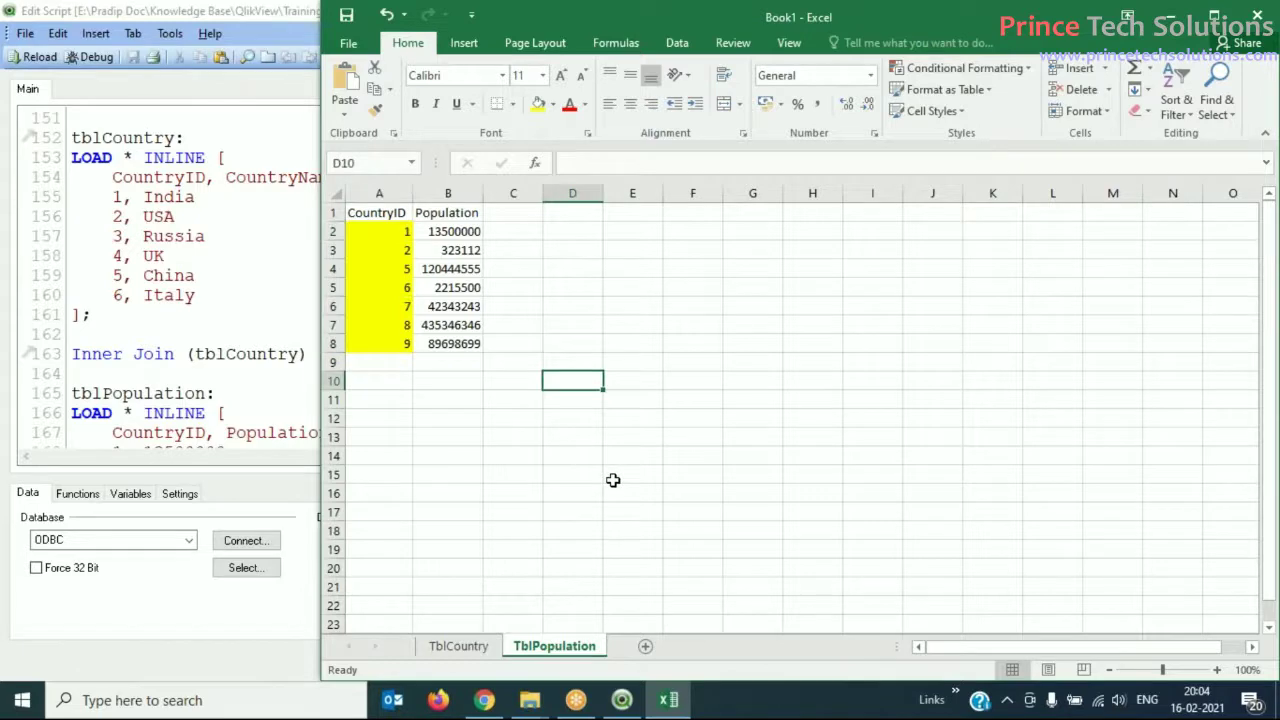
# - Compare the highlighted TblPopulation CountryIDs with the Russia and UK rows on the TblCountry sheet
pyautogui.moveTo(394, 234); pyautogui.dragTo(394, 287)
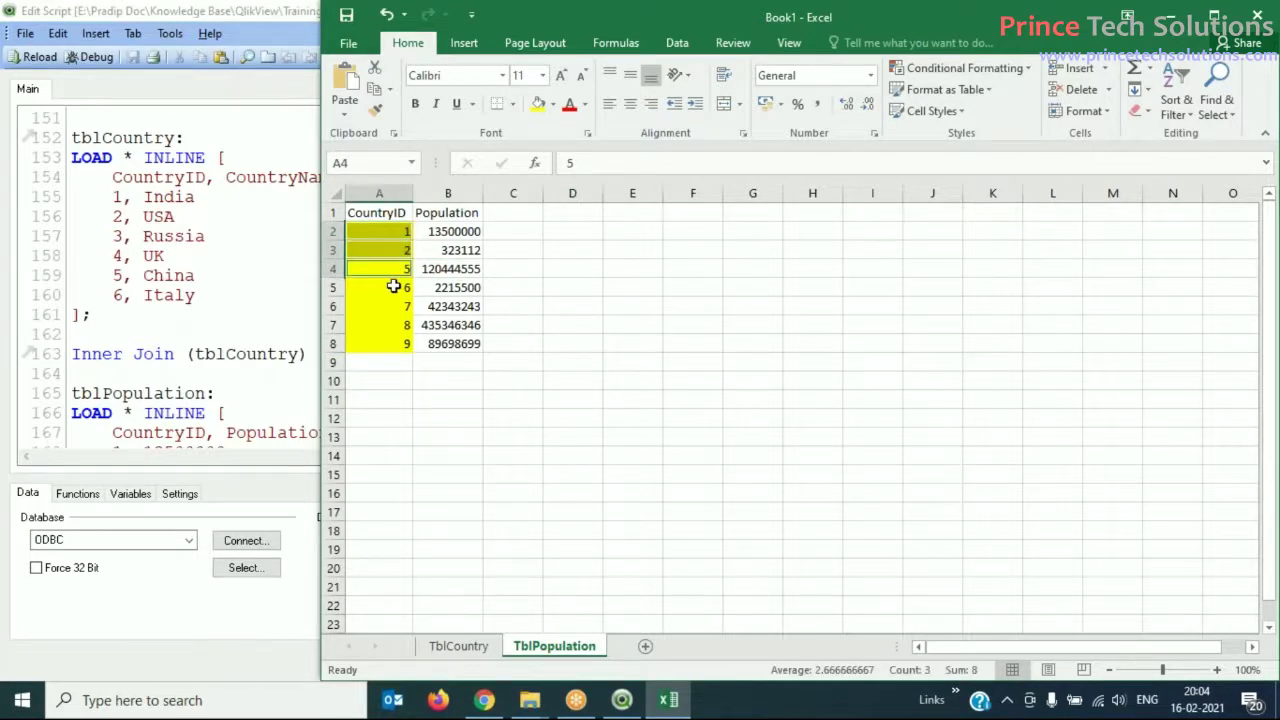
pyautogui.click(474, 652)
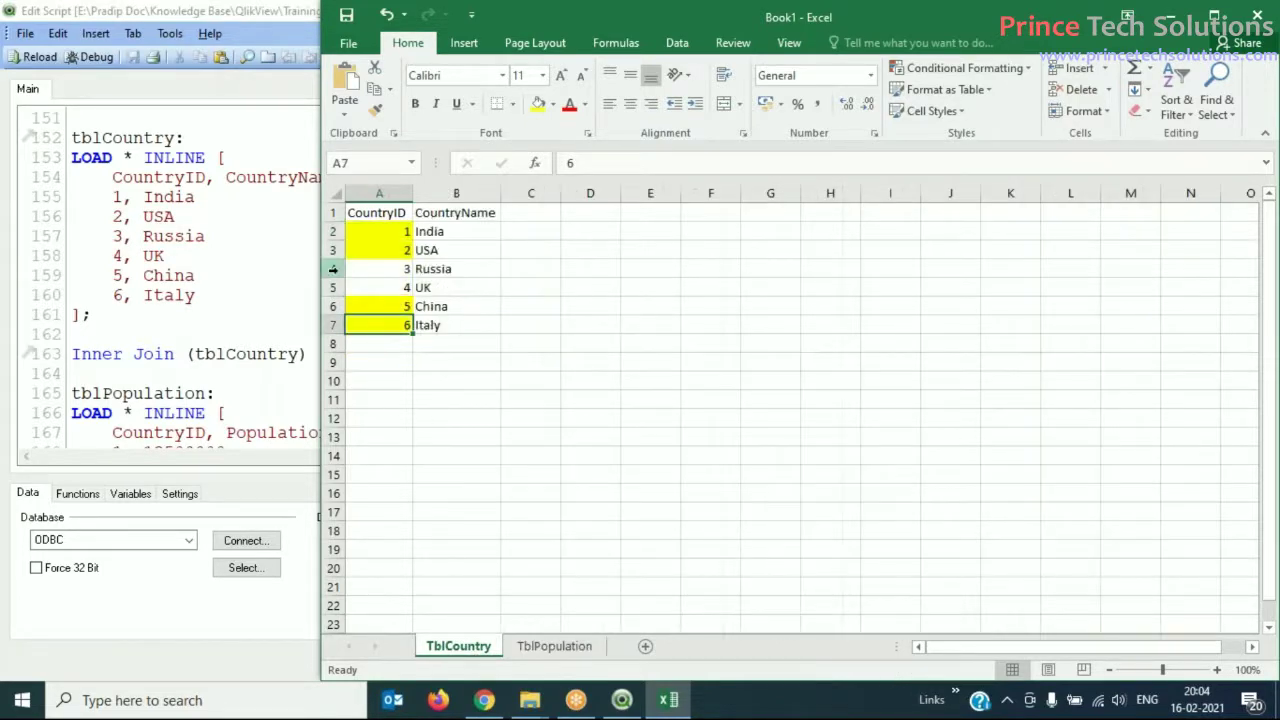
pyautogui.click(333, 269)
pyautogui.click(333, 287)
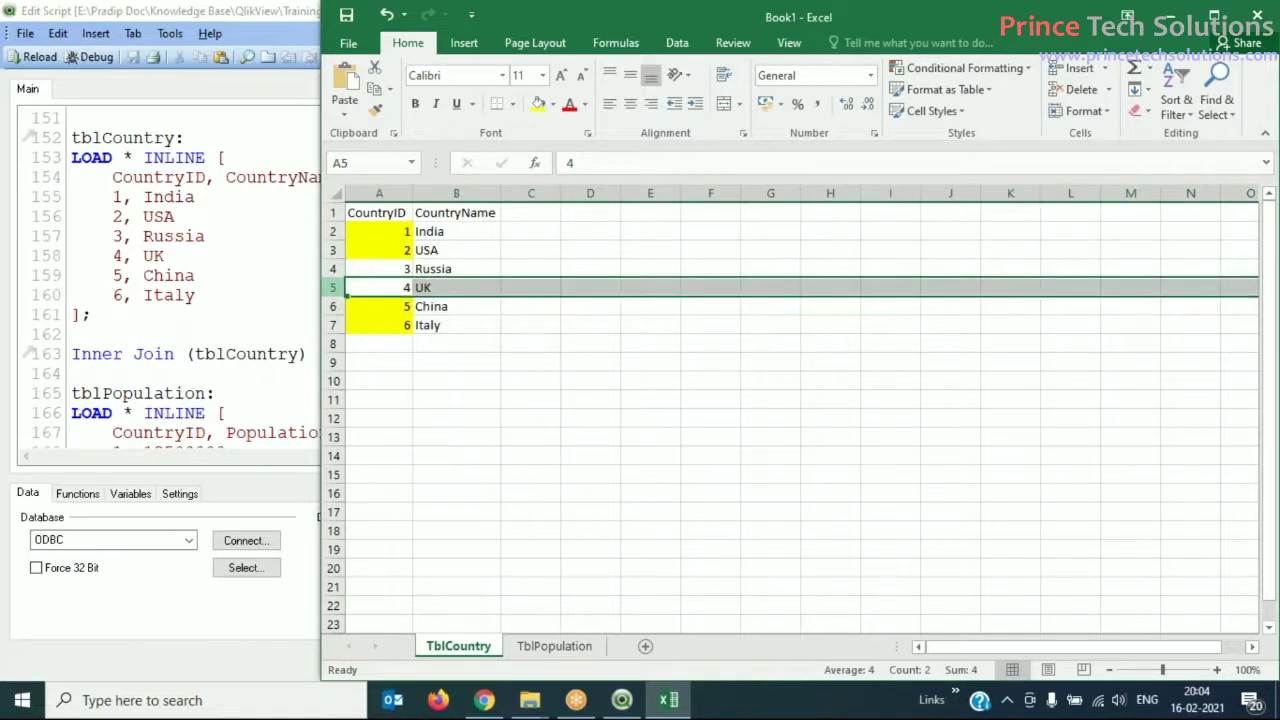
pyautogui.click(659, 406)
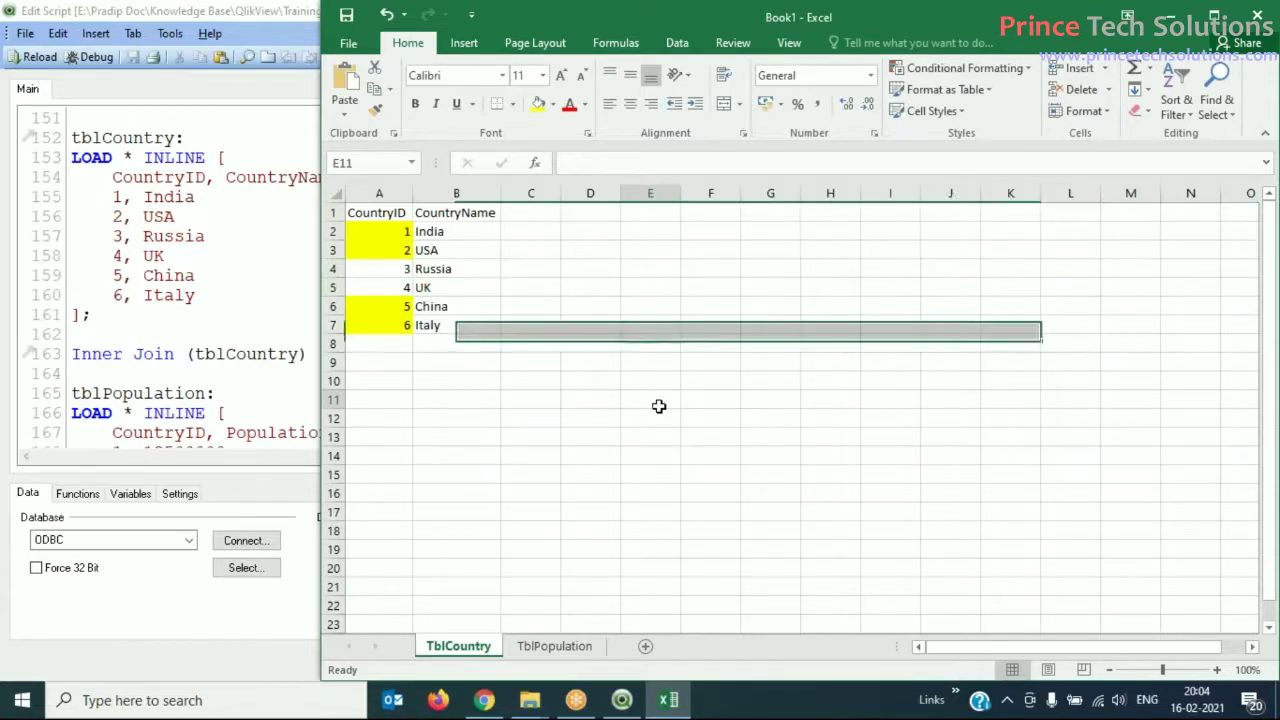
pyautogui.click(556, 647)
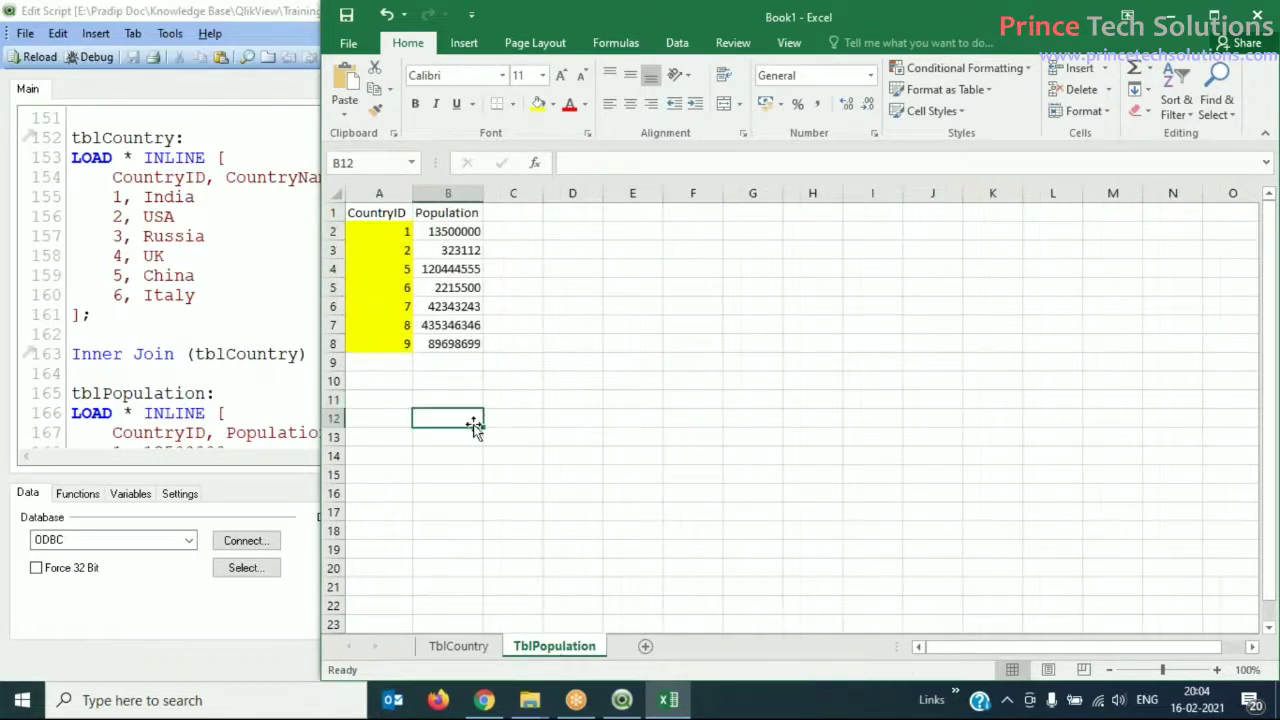
# - Compare CountryIDs 7, 8 and 9 on the TblPopulation sheet with the CountryID column on the TblCountry sheet
pyautogui.click(401, 311)
pyautogui.click(400, 326)
pyautogui.click(400, 343)
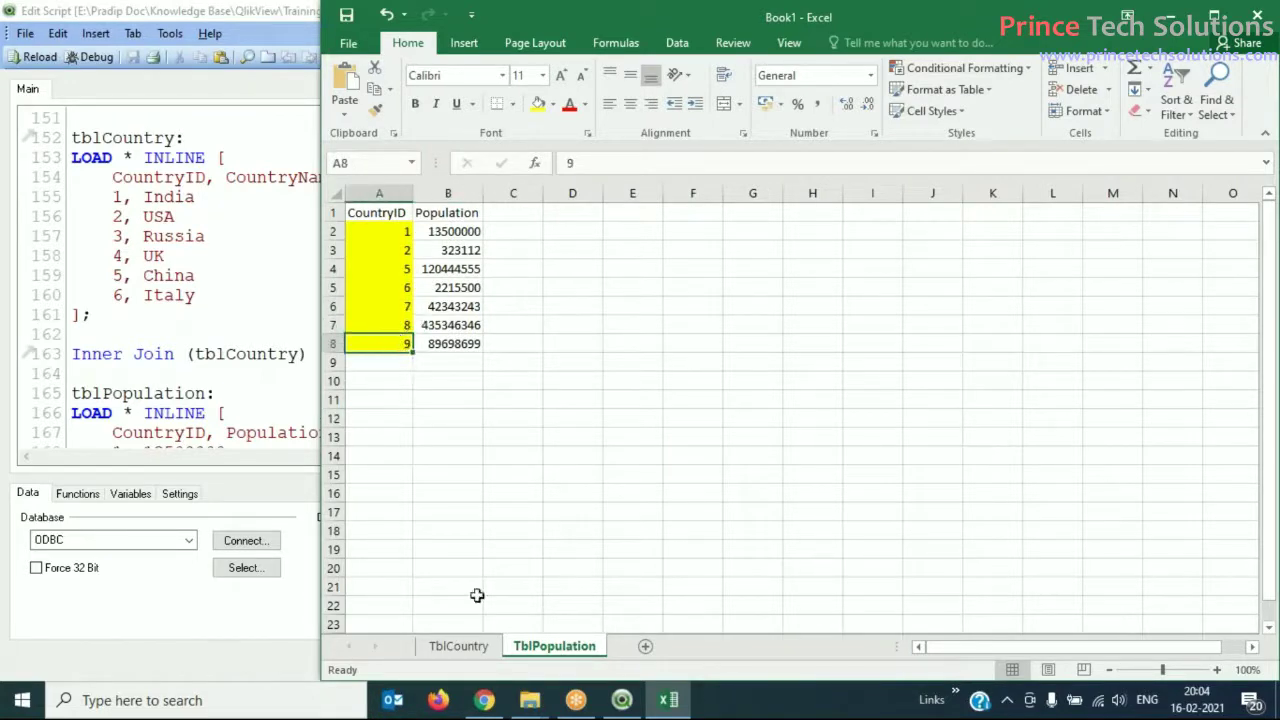
pyautogui.click(459, 647)
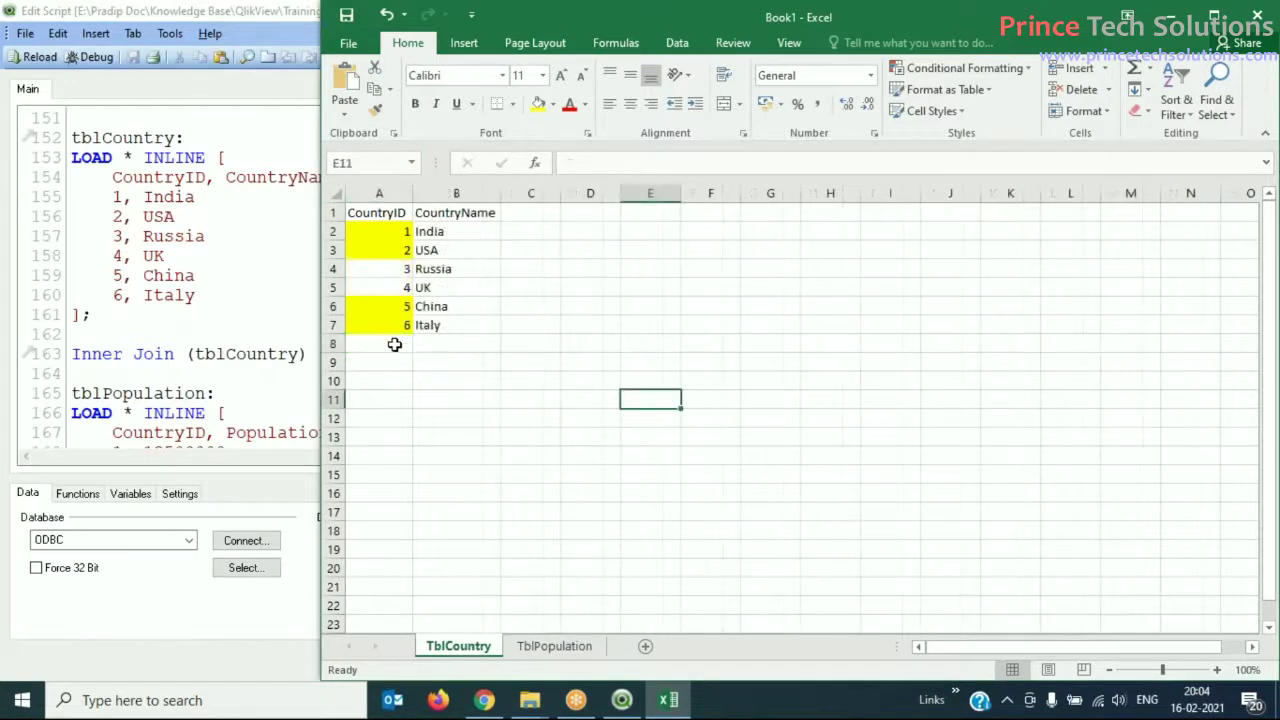
pyautogui.click(394, 343)
pyautogui.click(388, 350)
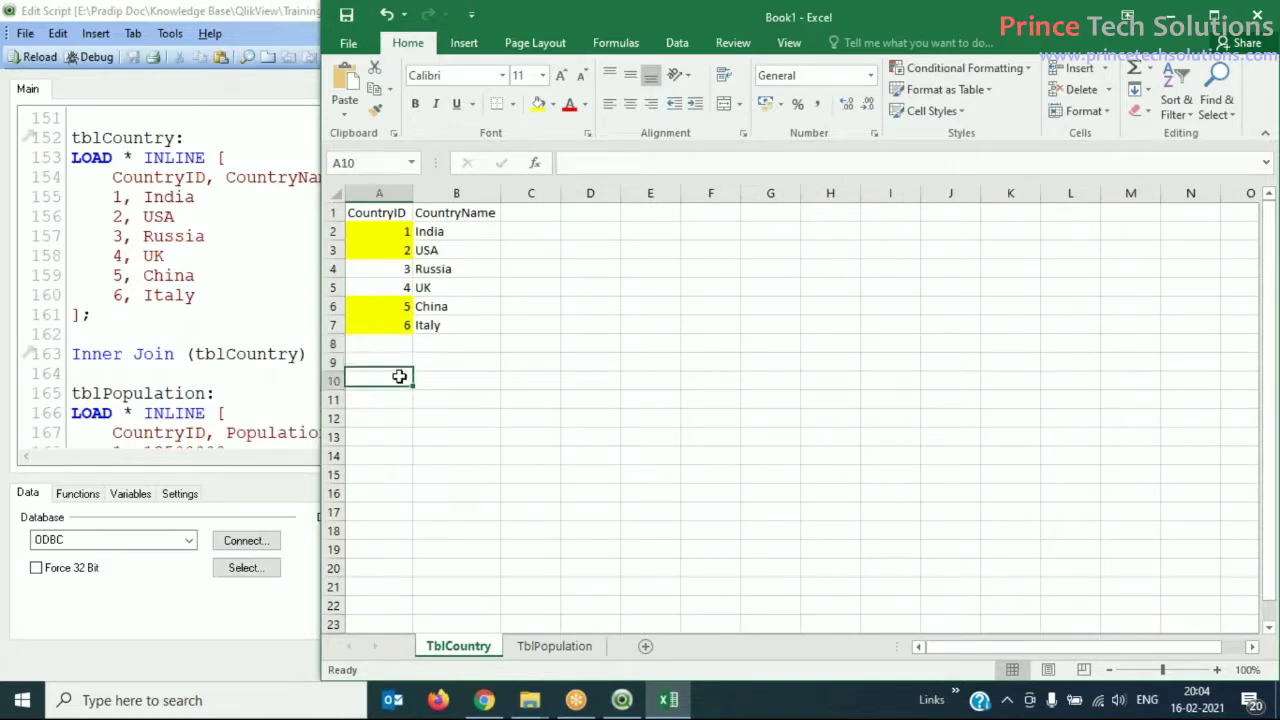
pyautogui.click(526, 412)
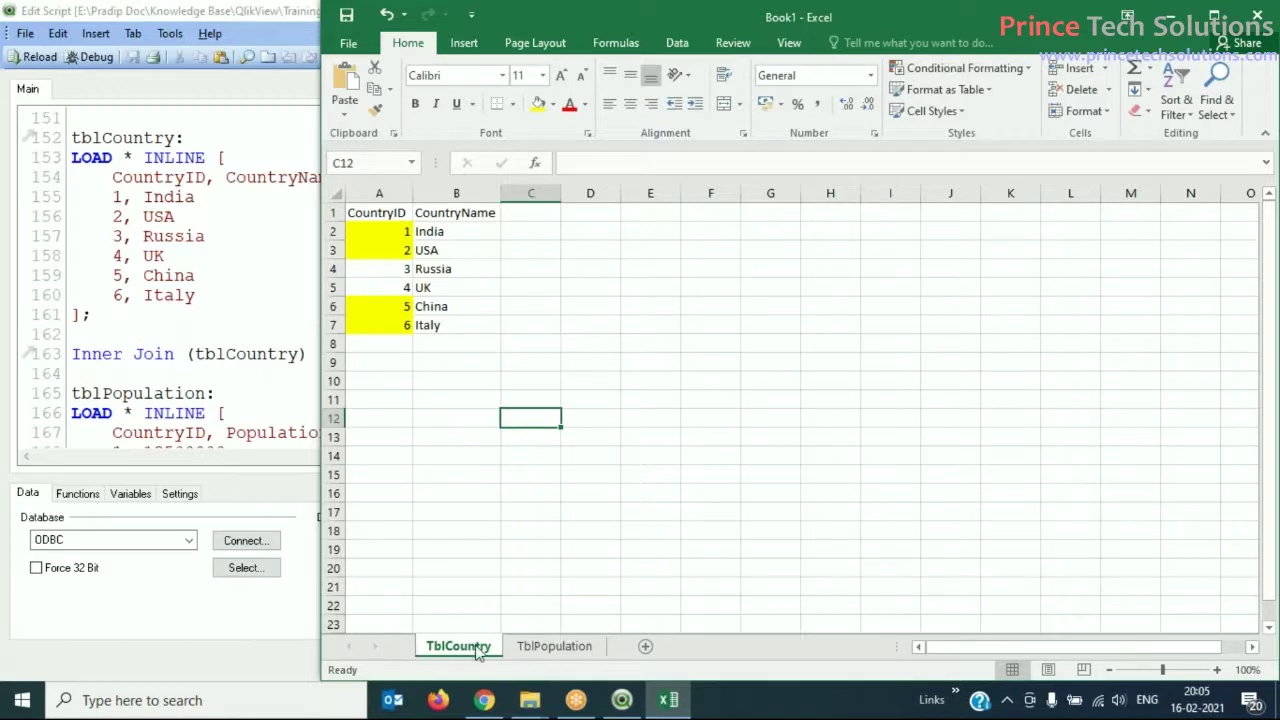
pyautogui.click(406, 343)
pyautogui.click(408, 400)
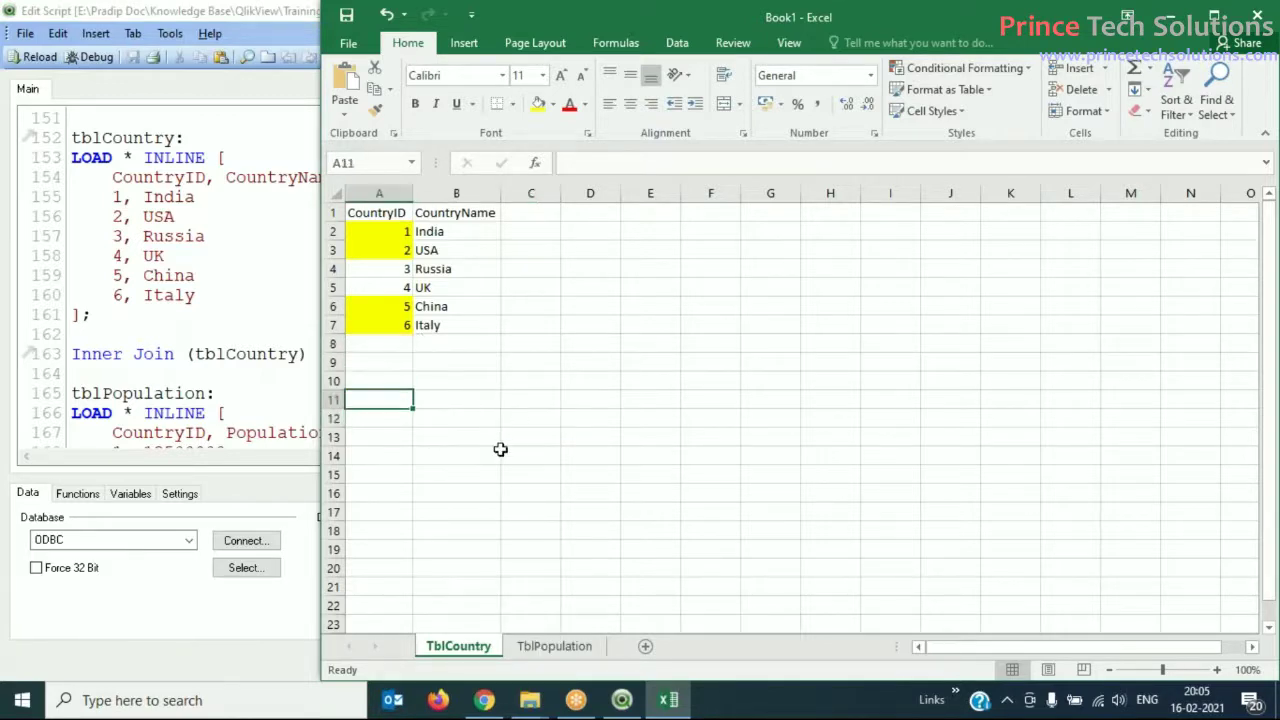
# - Return to the QlikView load script, change the Inner Join (tblCountry) prefix to Right Join, and save the script
pyautogui.click(235, 345)
pyautogui.doubleClick(90, 353)
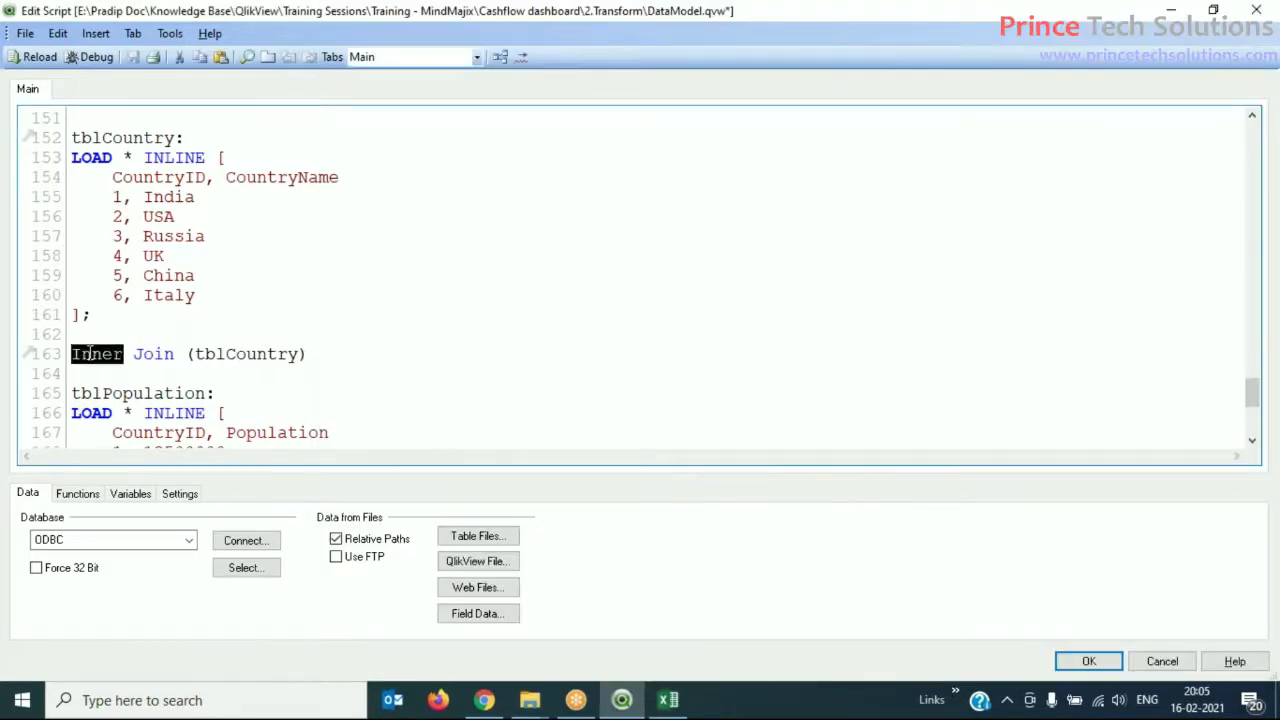
pyautogui.write('ri')
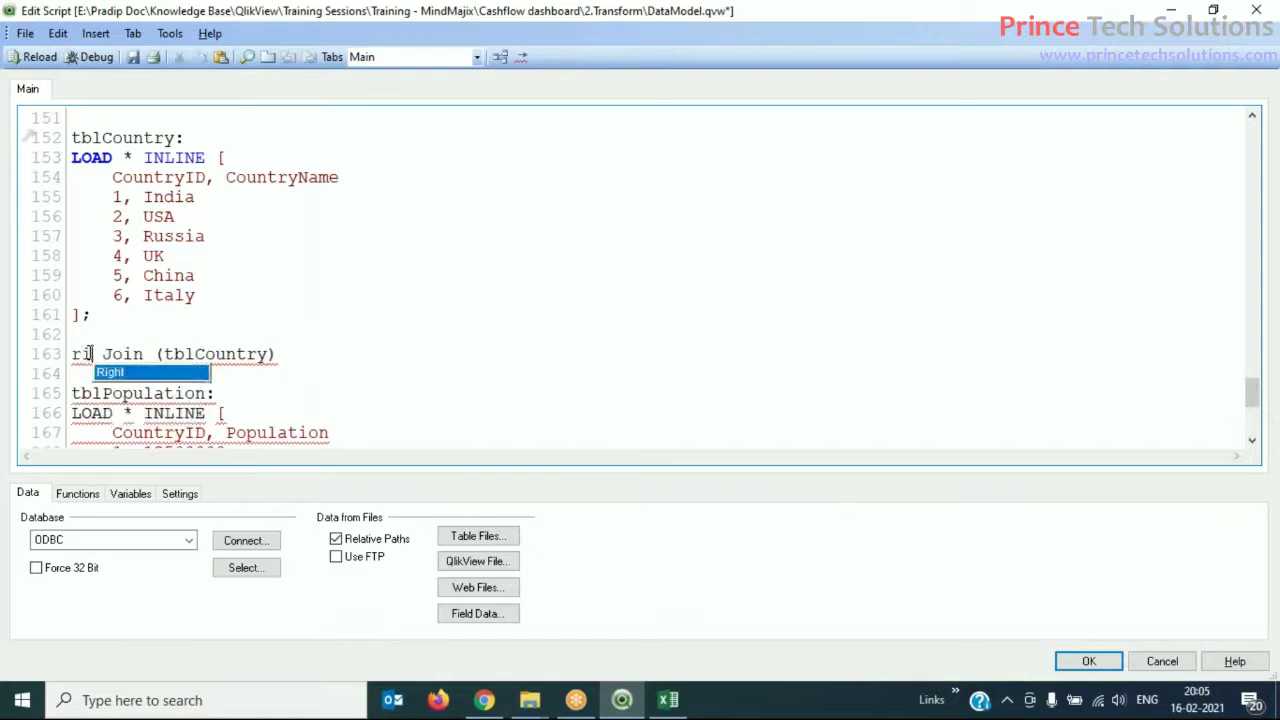
pyautogui.press('Return')
pyautogui.hotkey('ctrl', 's')
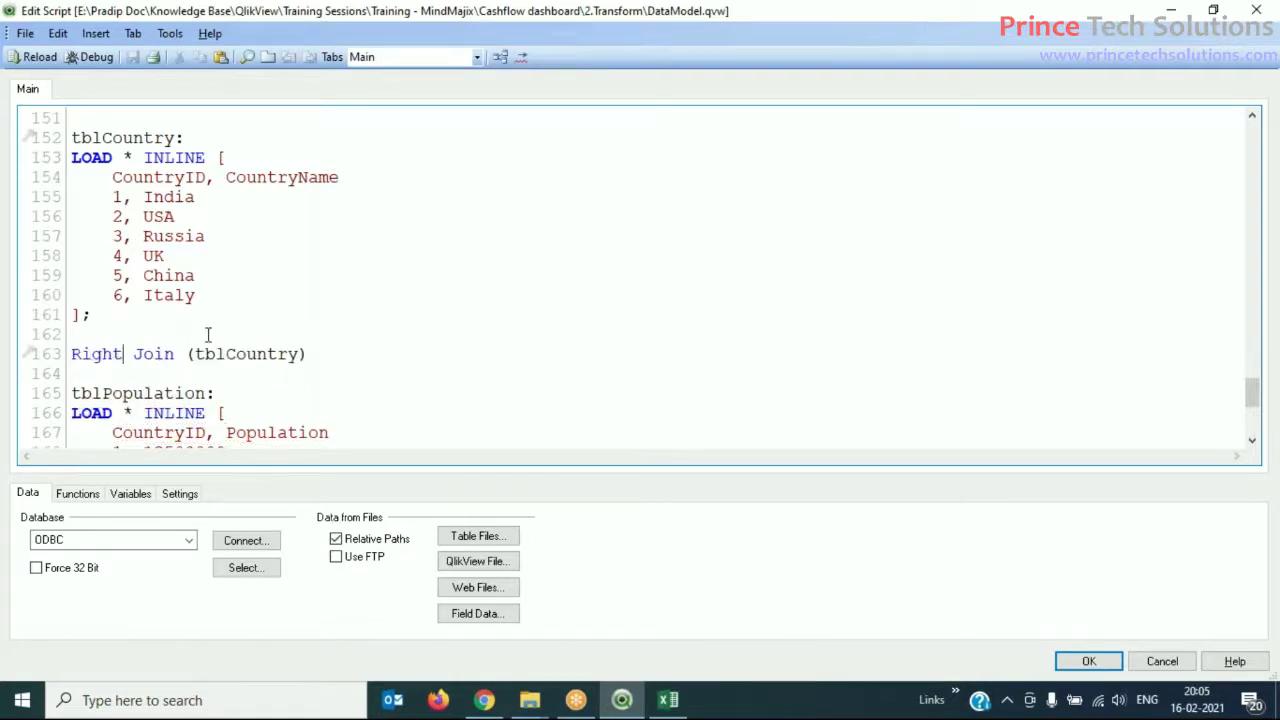
# - Reload the script and preview the joined tblCountry table in the table viewer
pyautogui.click(42, 62)
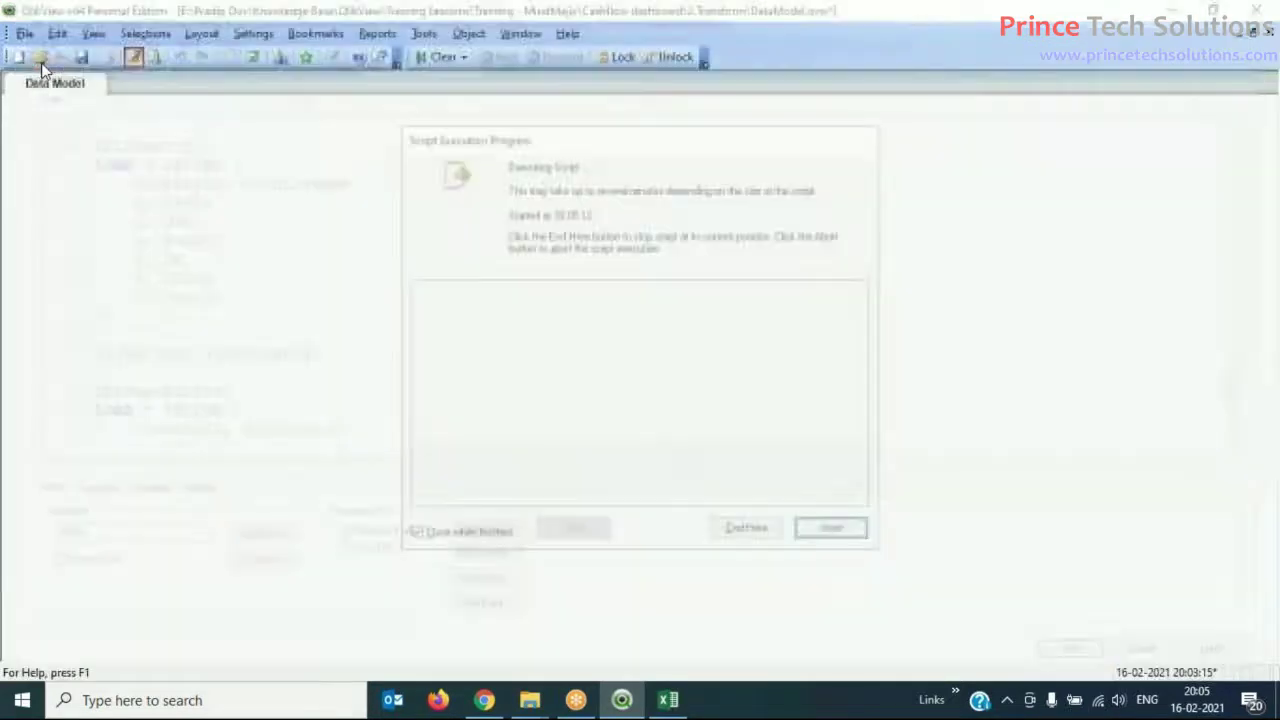
pyautogui.hotkey('ctrl', 't')
pyautogui.rightClick(634, 316)
pyautogui.click(720, 326)
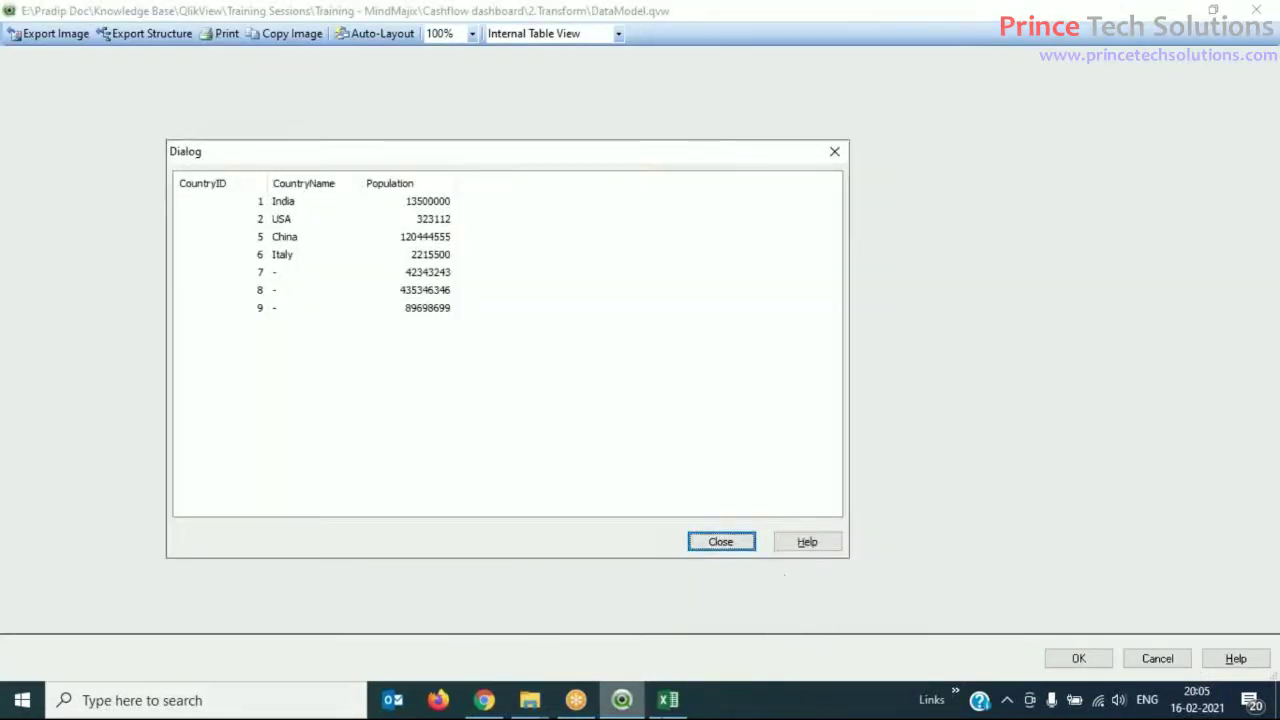
# - Compare the right-join preview with the Excel TblPopulation sheet and with CountryIDs 1 and 2 on the TblCountry sheet
pyautogui.click(690, 710)
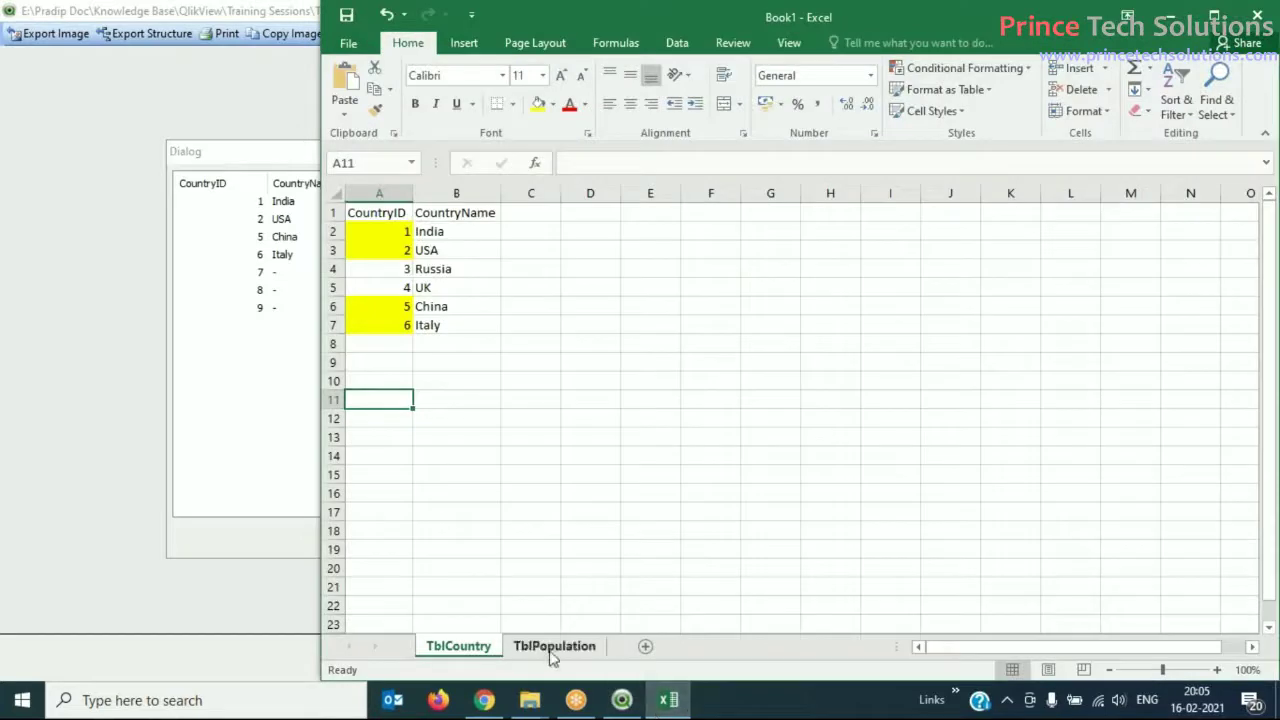
pyautogui.click(551, 648)
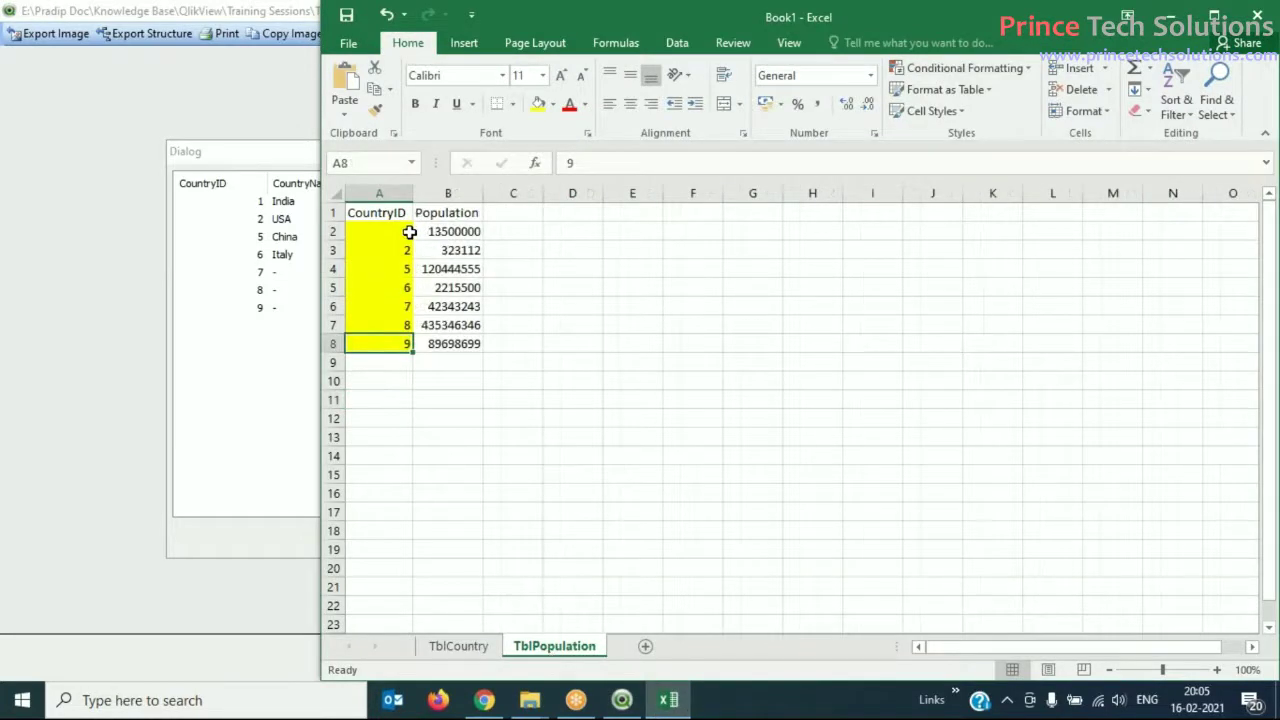
pyautogui.hotkey('alt', 'Tab')
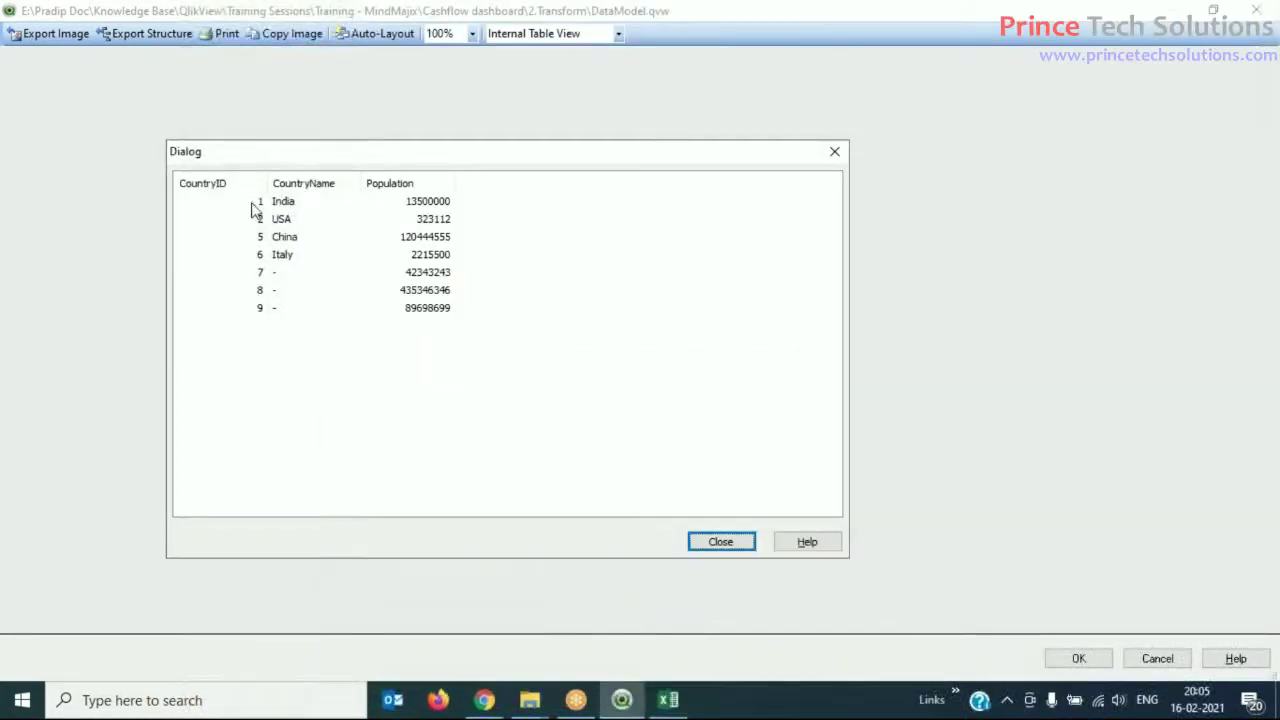
pyautogui.click(668, 700)
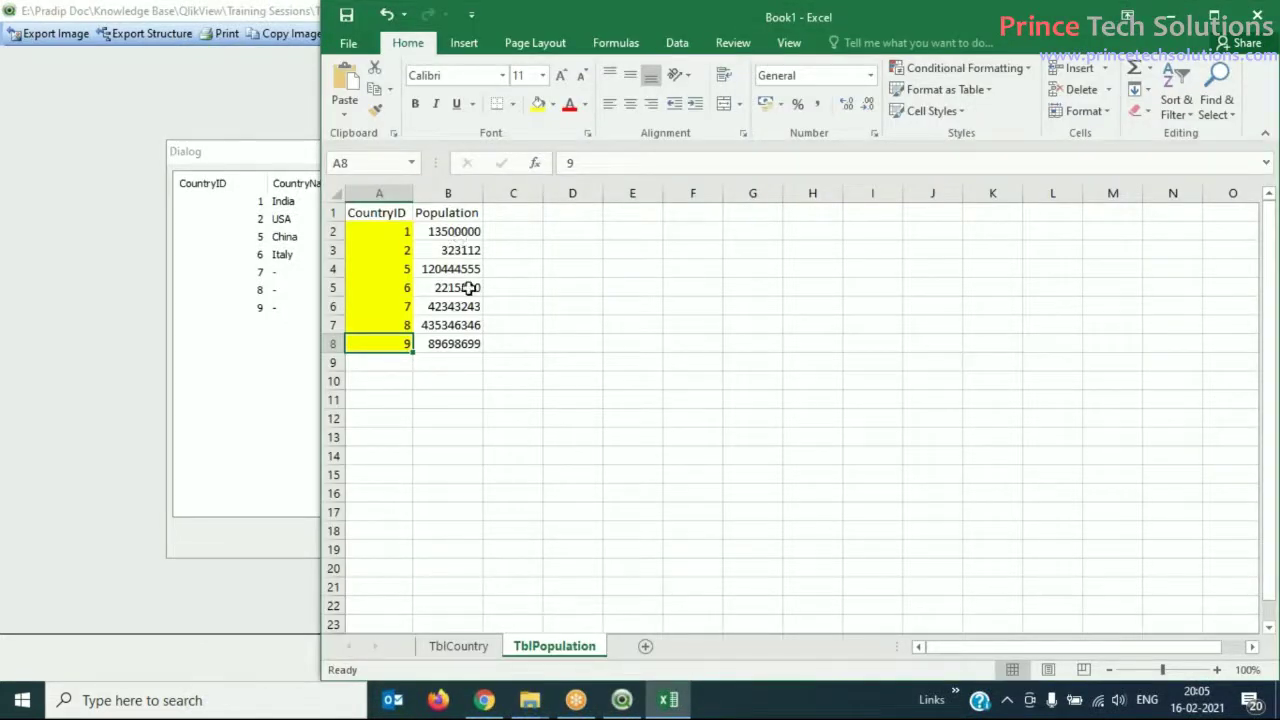
pyautogui.click(458, 646)
pyautogui.click(405, 232)
pyautogui.click(405, 250)
pyautogui.click(259, 218)
pyautogui.click(657, 693)
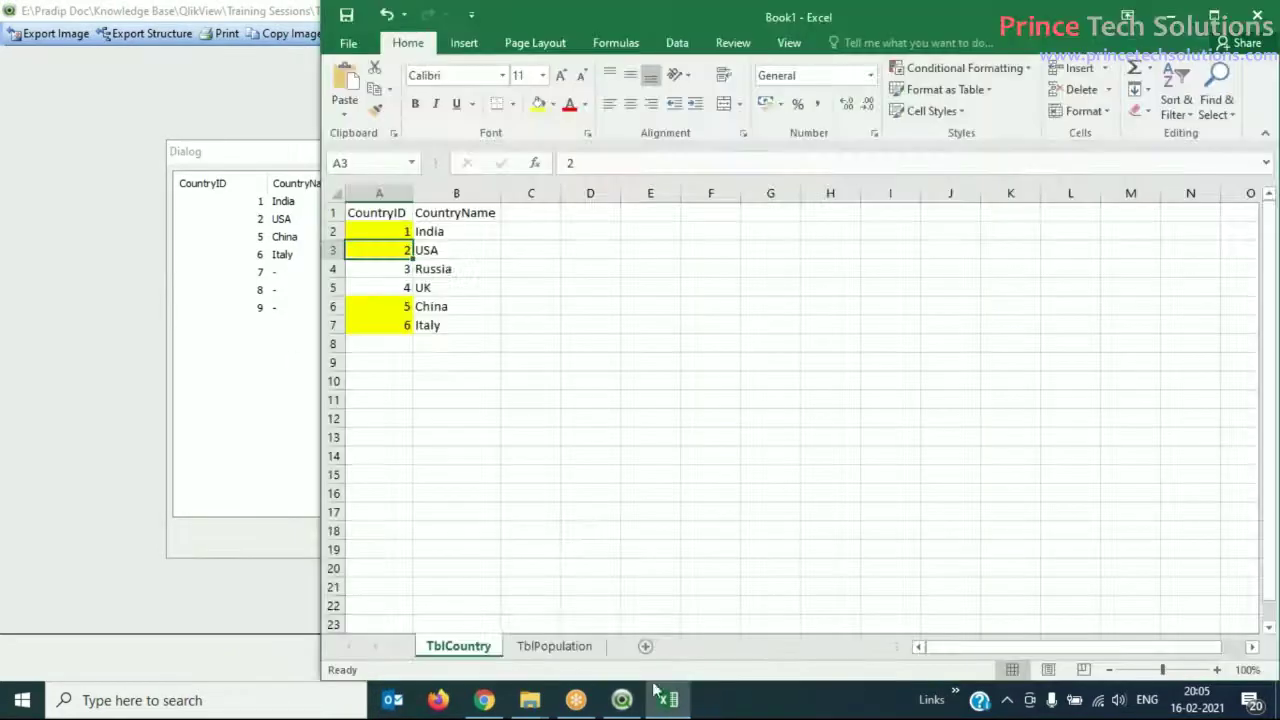
# - Check CountryIDs 7, 8 and 9 on TblPopulation against TblCountry, and examine rows 8 and 9 in the QlikView right-join preview
pyautogui.click(555, 646)
pyautogui.click(396, 306)
pyautogui.click(390, 323)
pyautogui.click(393, 345)
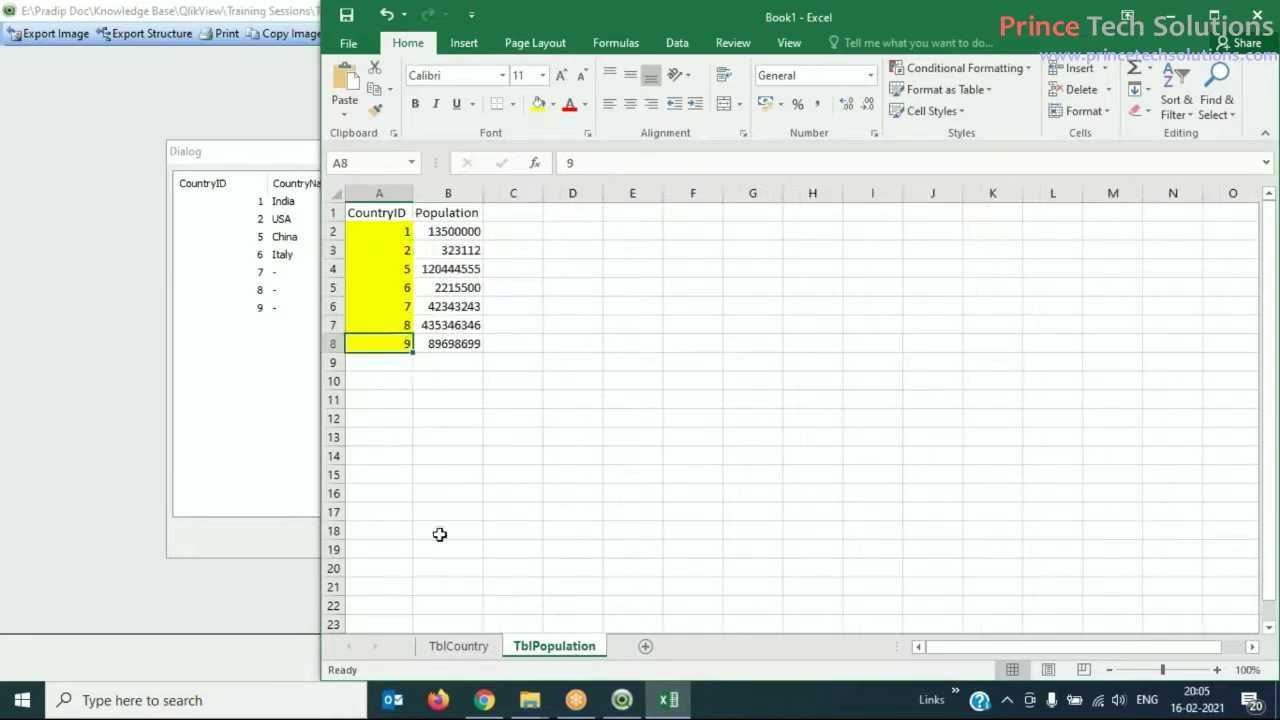
pyautogui.click(457, 647)
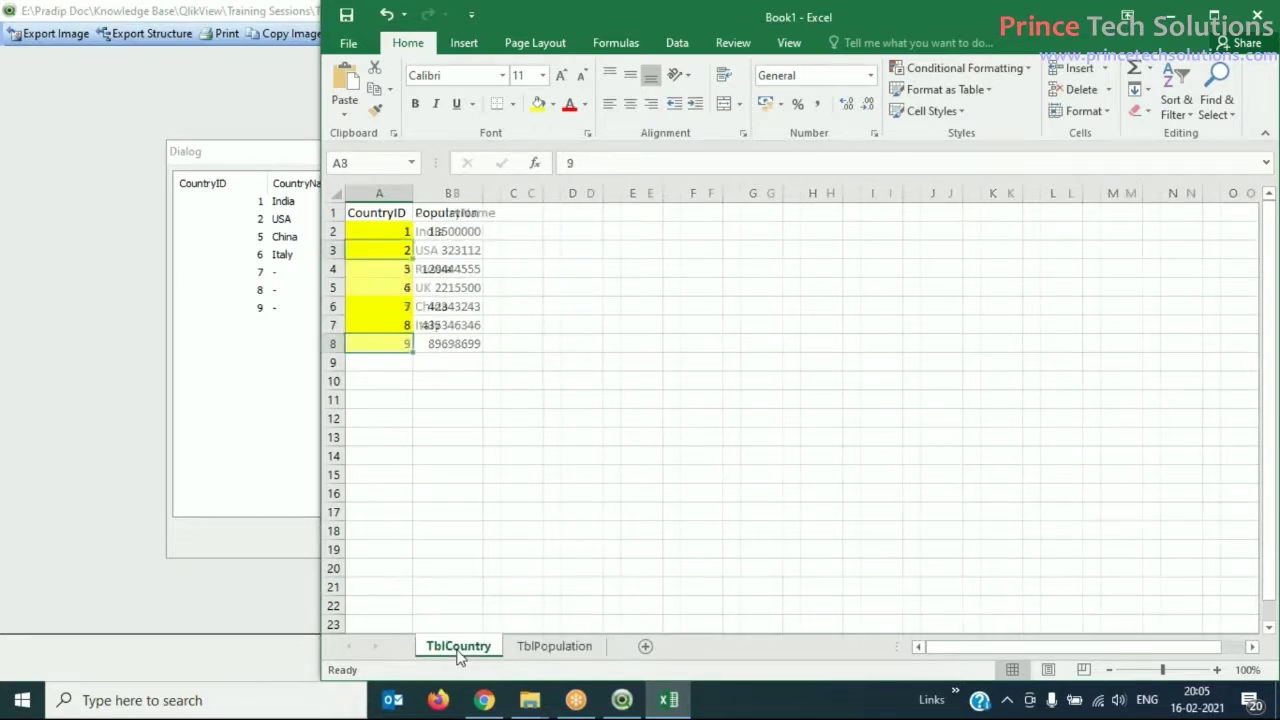
pyautogui.click(562, 647)
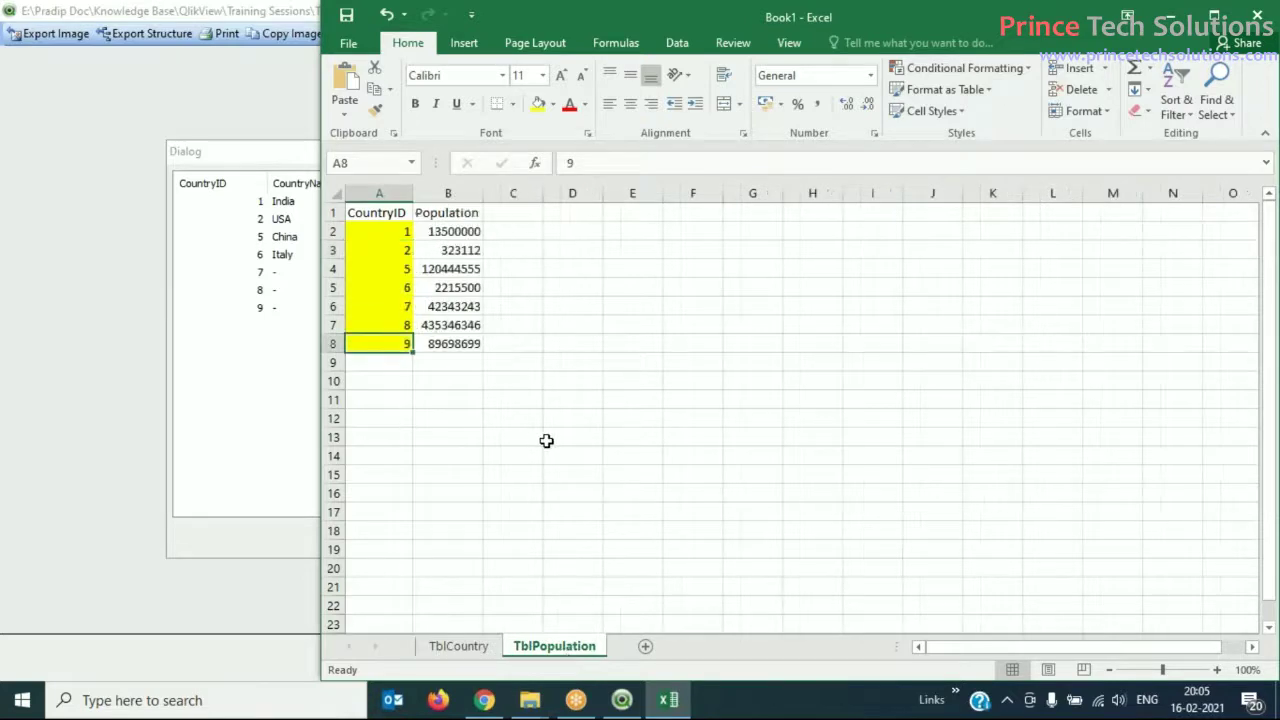
pyautogui.hotkey('alt', 'Tab')
pyautogui.click(323, 290)
pyautogui.click(357, 308)
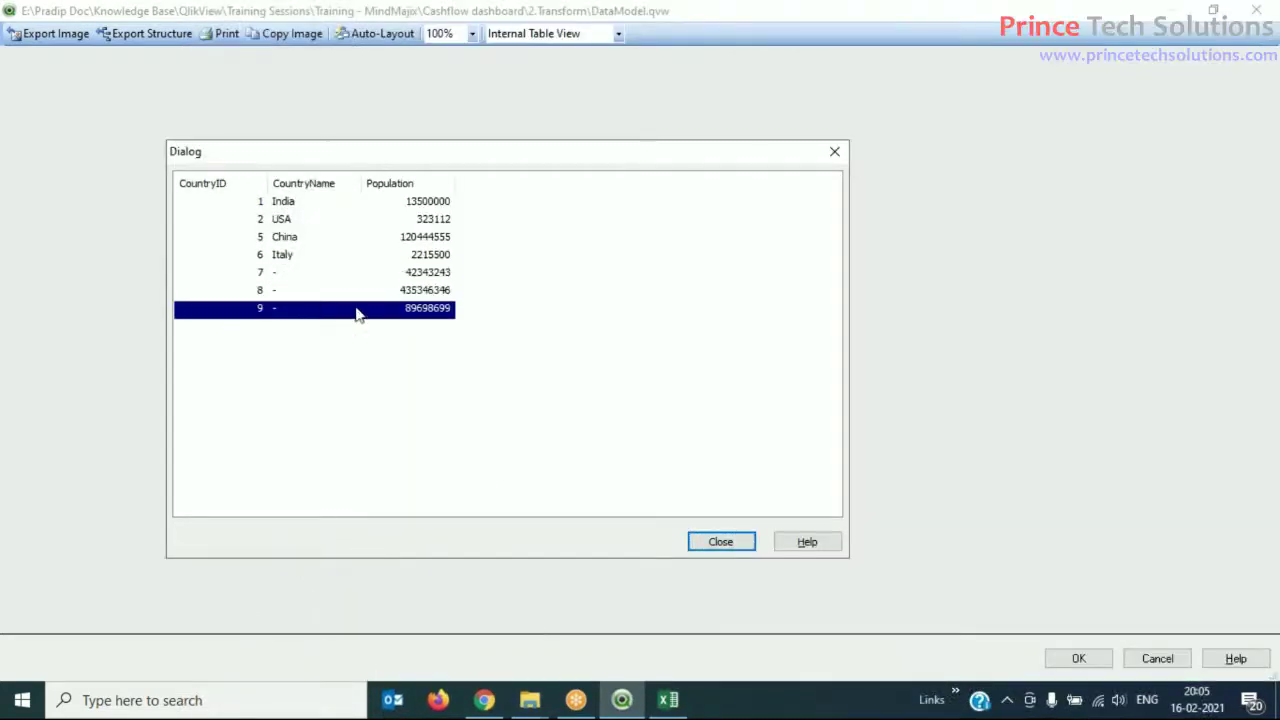
# - Close the right-join preview and the table viewer, and reopen the load script for editing
pyautogui.click(722, 542)
pyautogui.click(1078, 662)
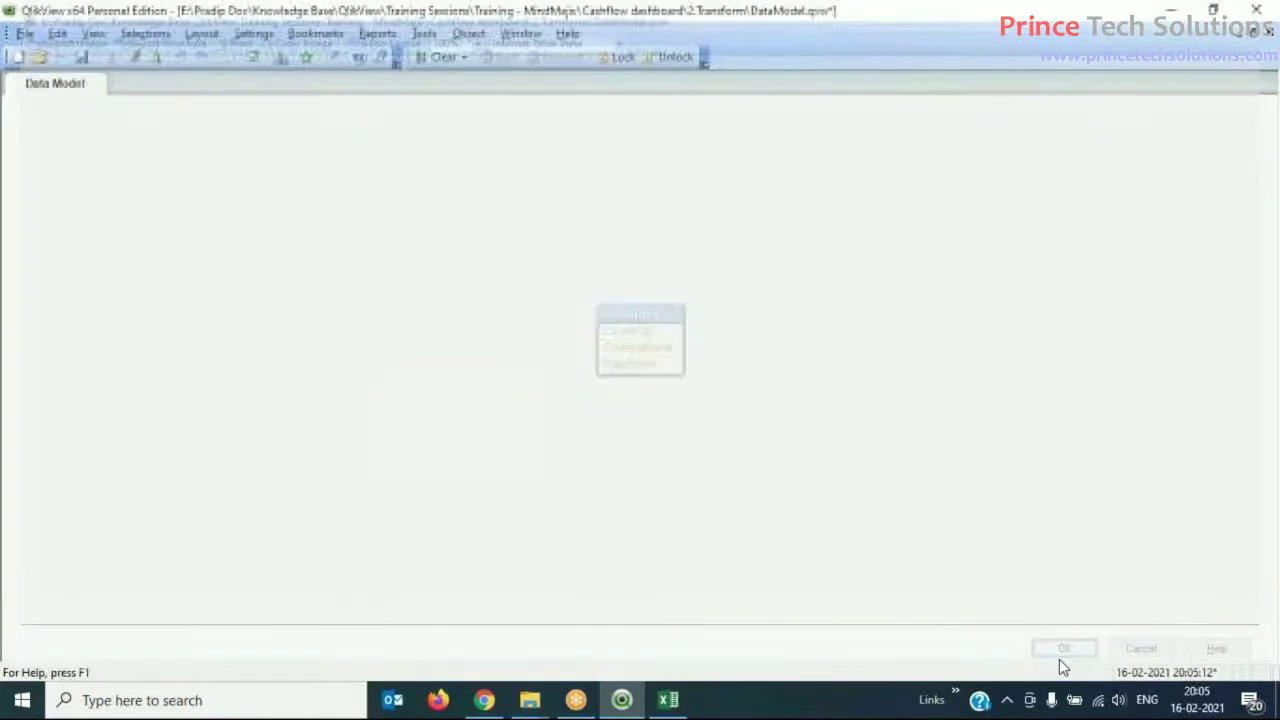
pyautogui.hotkey('ctrl', 'e')
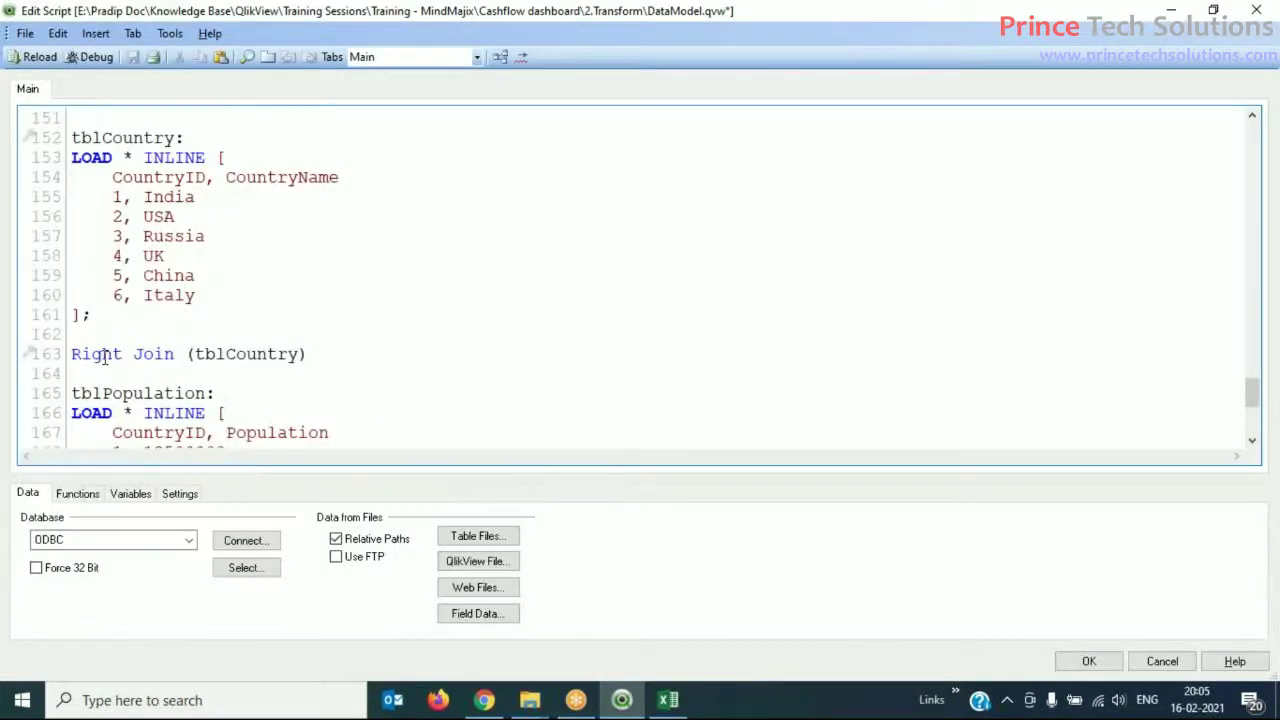
# - Change the Right Join (tblCountry) prefix to Outer Join and reload the script
pyautogui.doubleClick(104, 357)
pyautogui.write('ou')
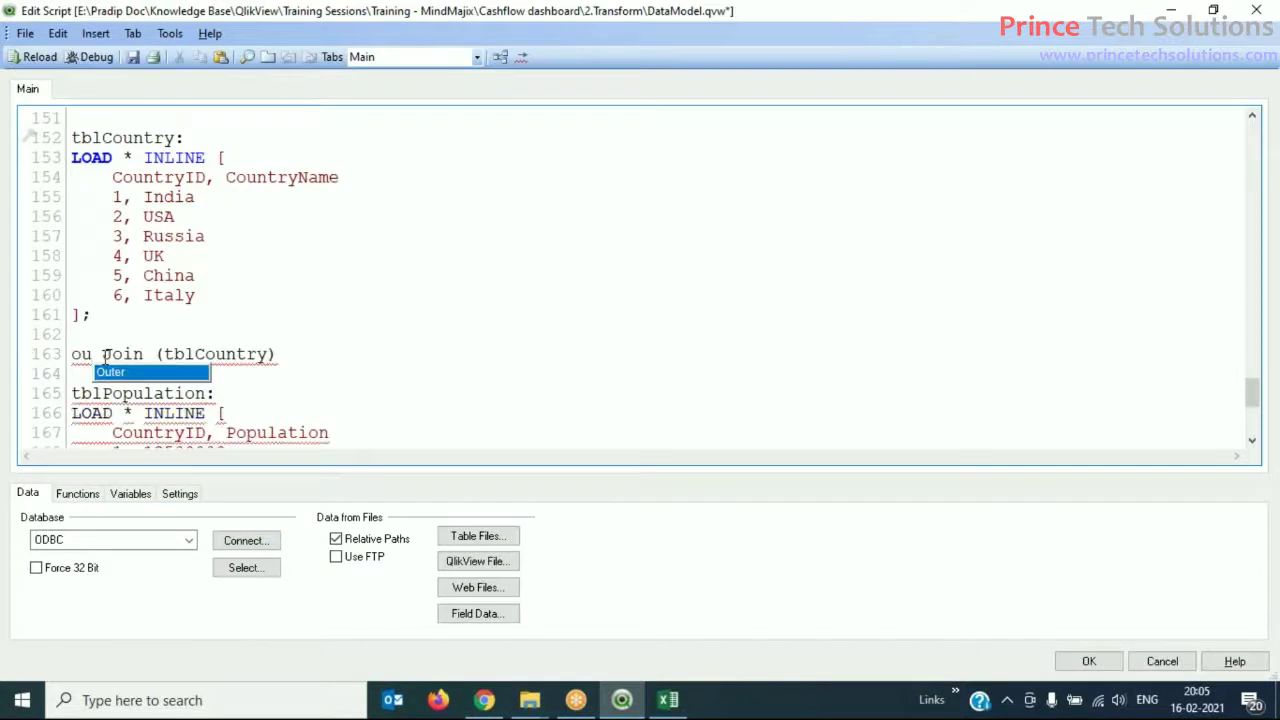
pyautogui.press('Return')
pyautogui.click(40, 57)
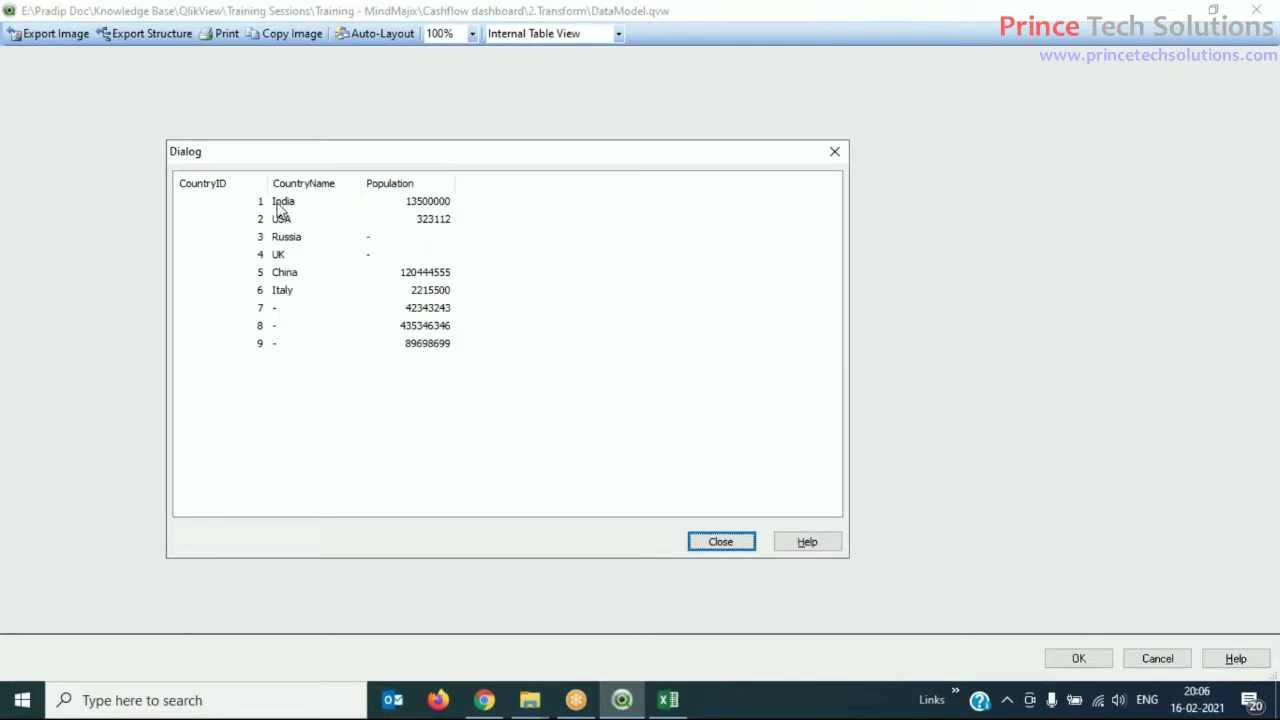
# - Examine the matching India, USA, China and Italy rows in the outer-join preview
pyautogui.click(246, 205)
pyautogui.click(250, 220)
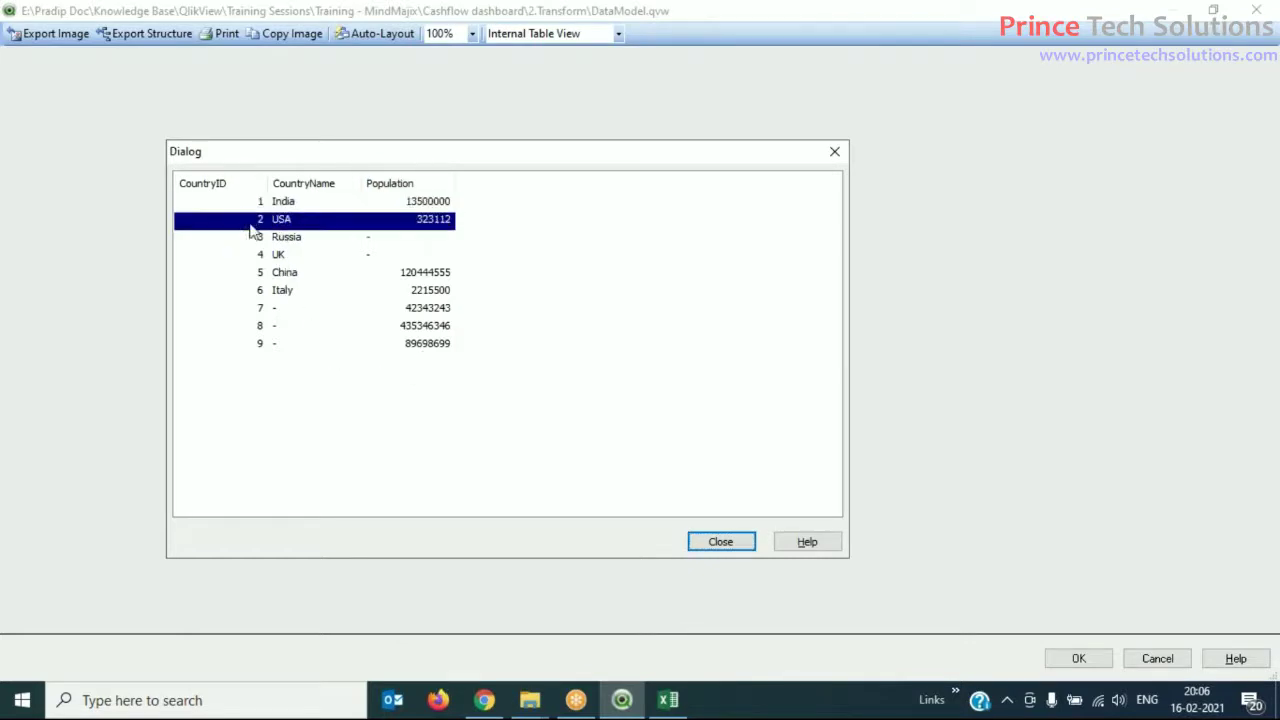
pyautogui.click(276, 290)
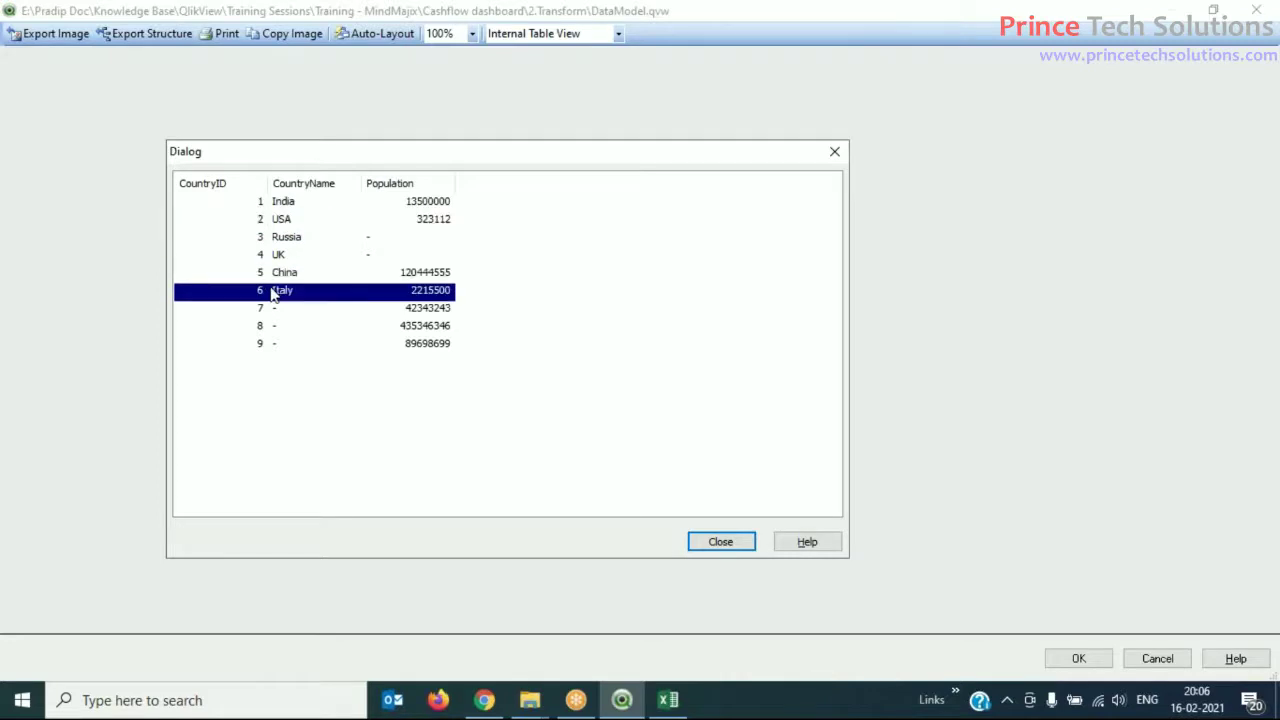
pyautogui.click(282, 201)
pyautogui.click(286, 219)
pyautogui.click(284, 274)
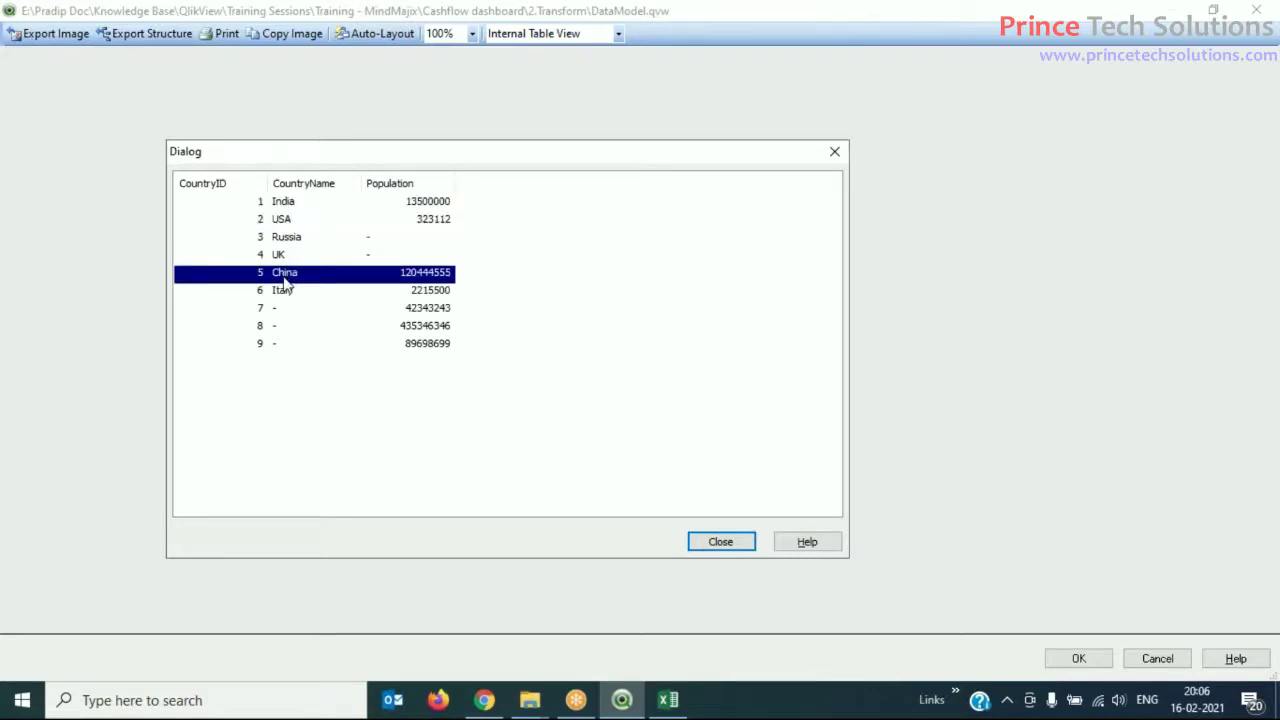
pyautogui.click(284, 289)
# - Examine the unmatched Russia and UK rows and the rows for CountryIDs 7, 8 and 9 in the outer-join preview
pyautogui.click(295, 222)
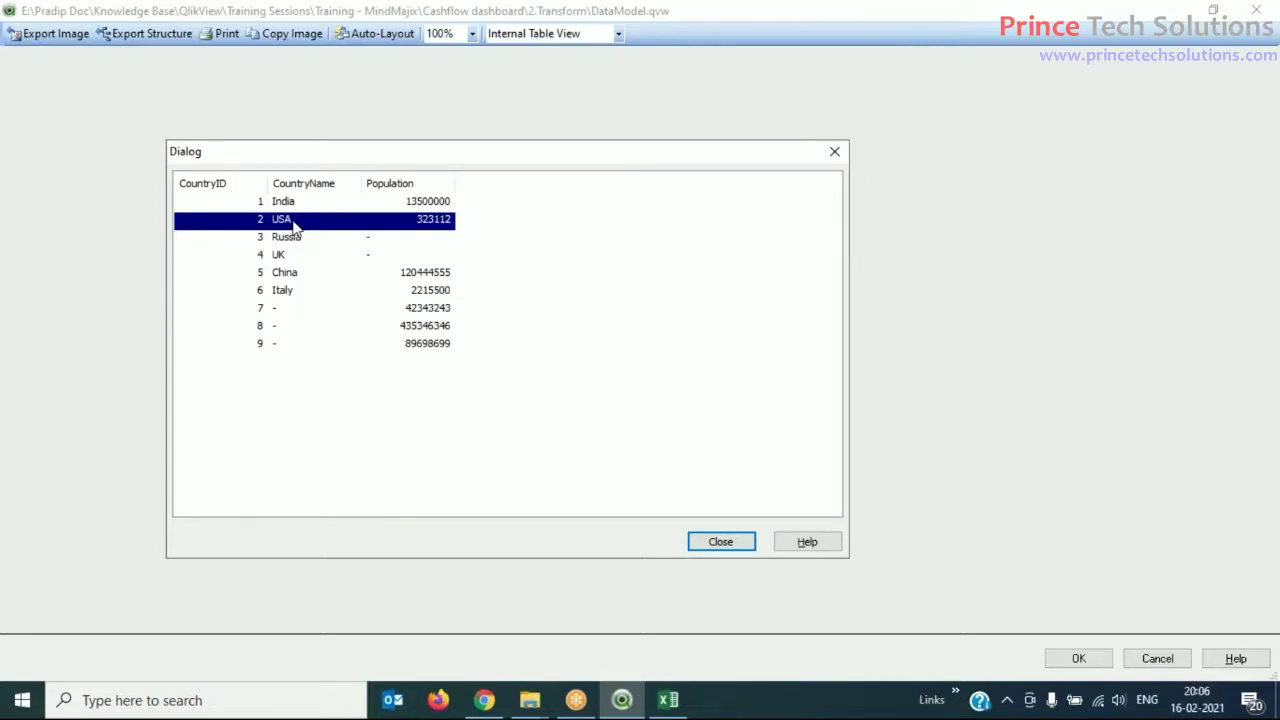
pyautogui.click(302, 240)
pyautogui.click(300, 254)
pyautogui.click(297, 310)
pyautogui.click(292, 328)
pyautogui.click(291, 344)
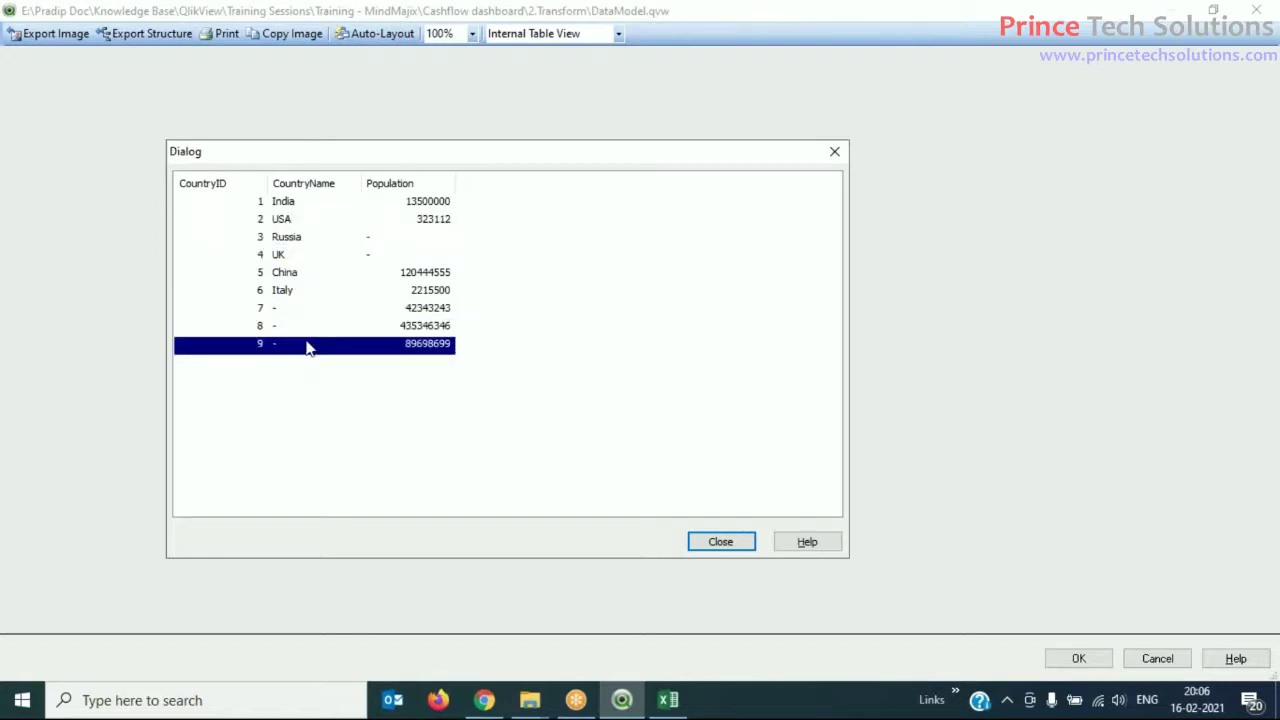
# - Close the outer-join preview and the table viewer, and reopen the load script at the tblCountry section
pyautogui.click(743, 545)
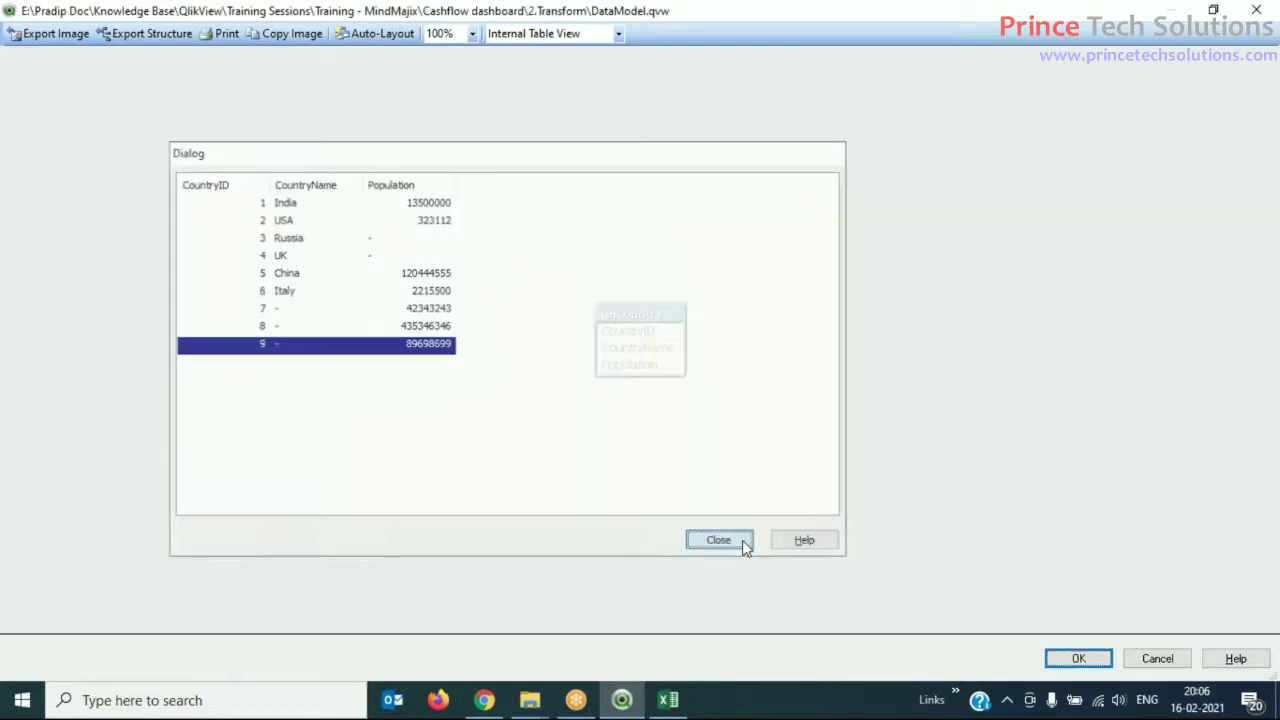
pyautogui.click(1079, 659)
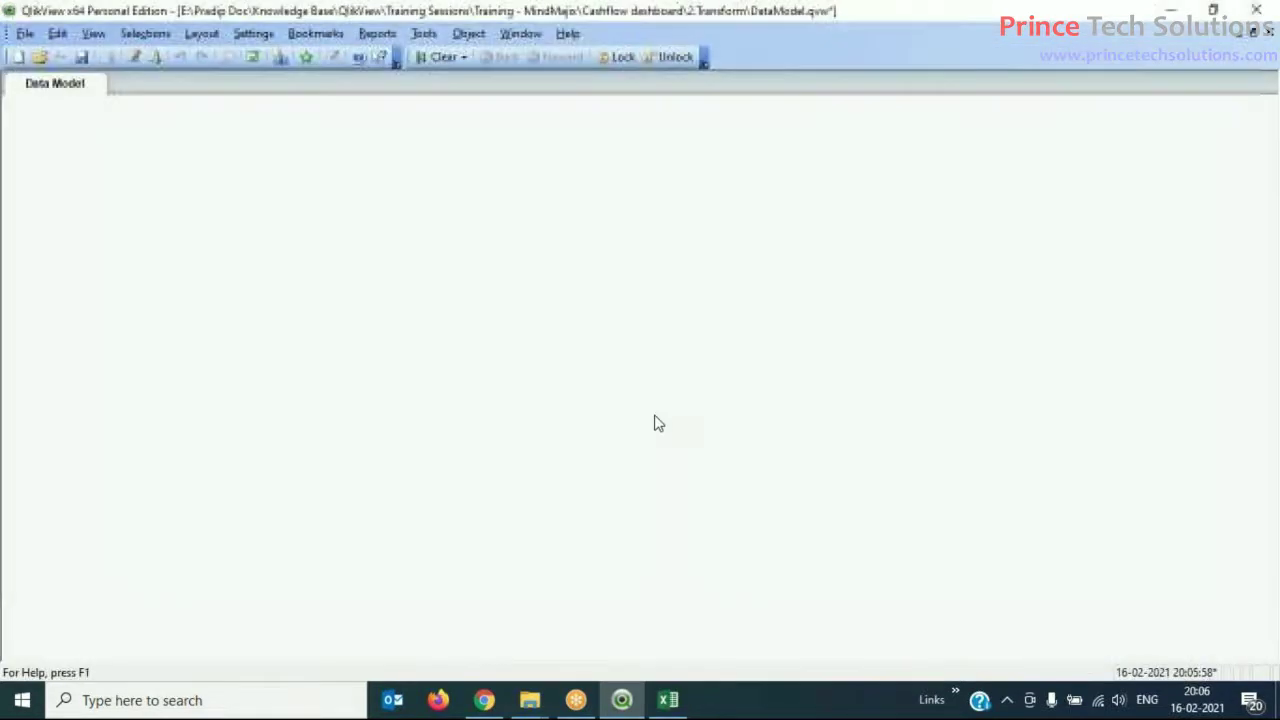
pyautogui.click(133, 56)
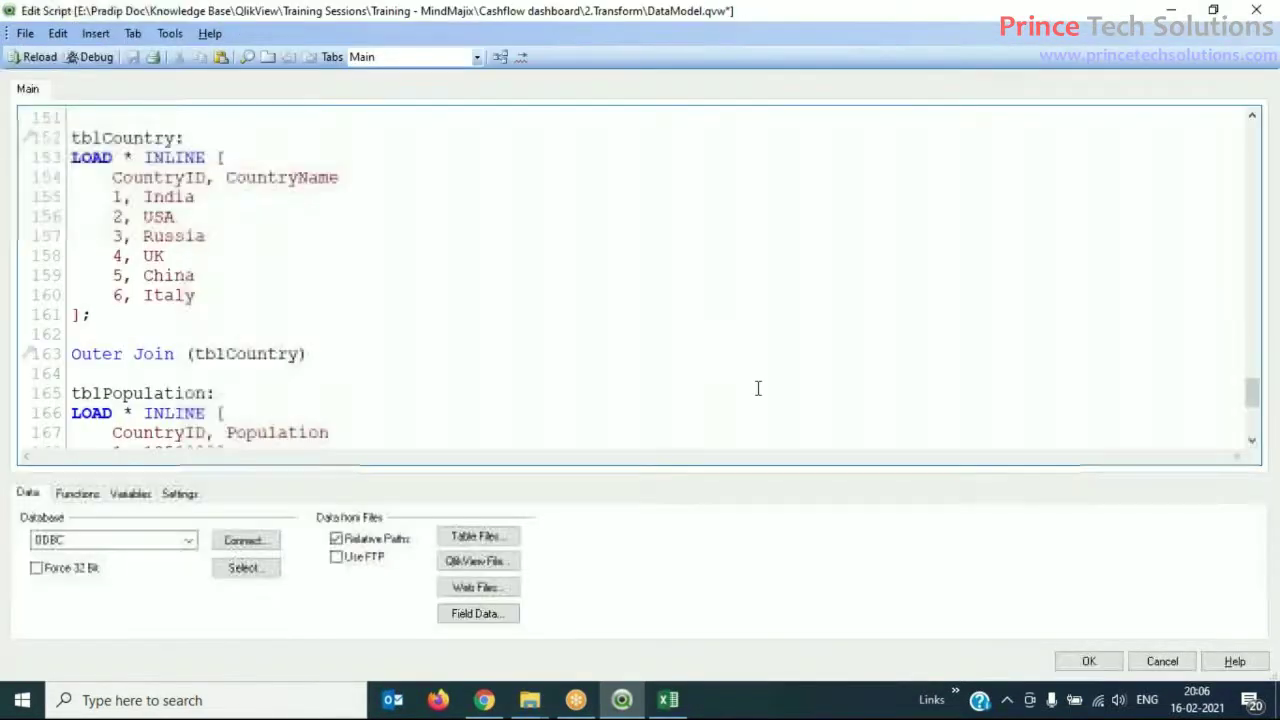
pyautogui.scroll(3, 501, 343)
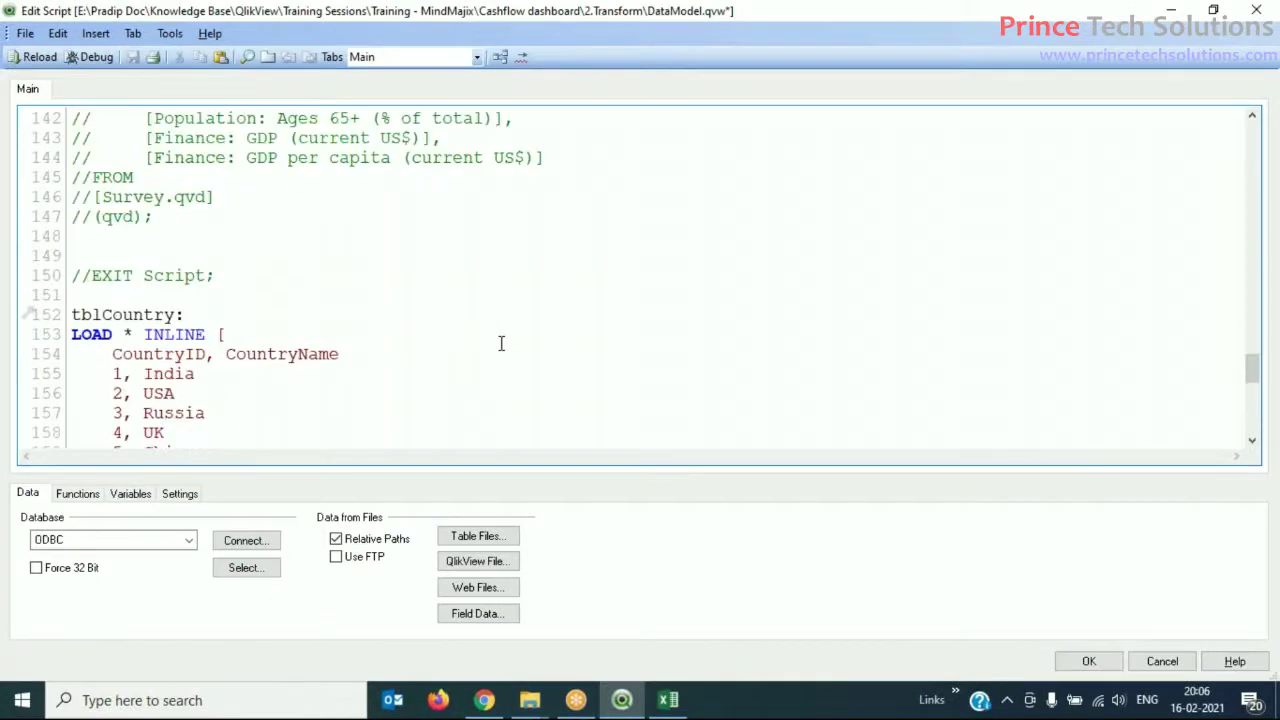
pyautogui.scroll(7, 501, 343)
pyautogui.scroll(-10, 501, 343)
# - View the joined tblCountry table in the table viewer, and return to the load script with the Outer keyword selected
pyautogui.click(502, 58)
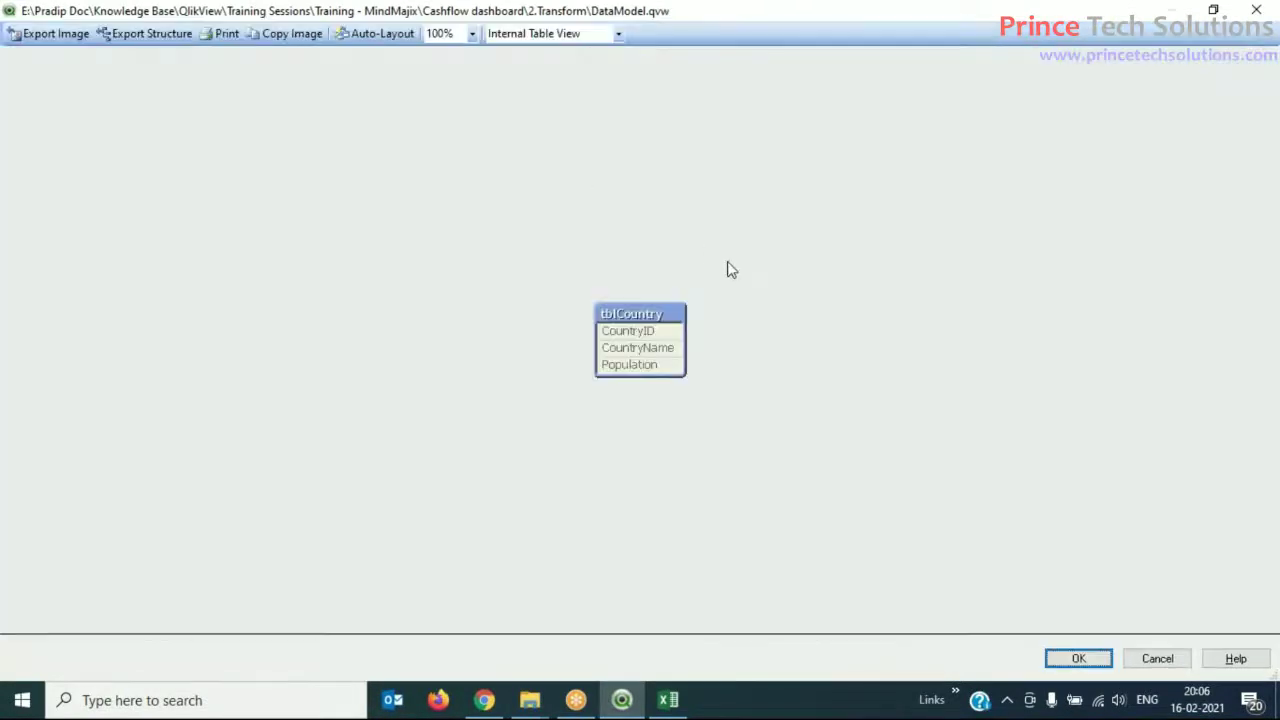
pyautogui.rightClick(660, 320)
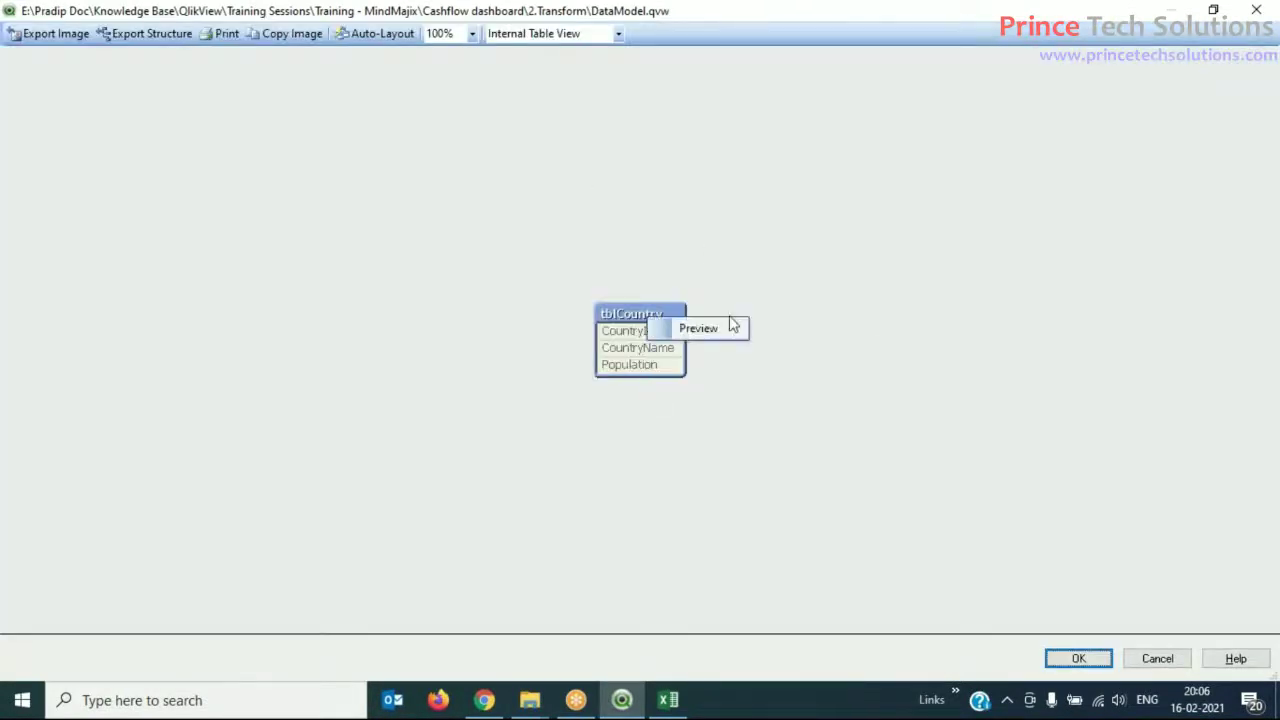
pyautogui.click(890, 335)
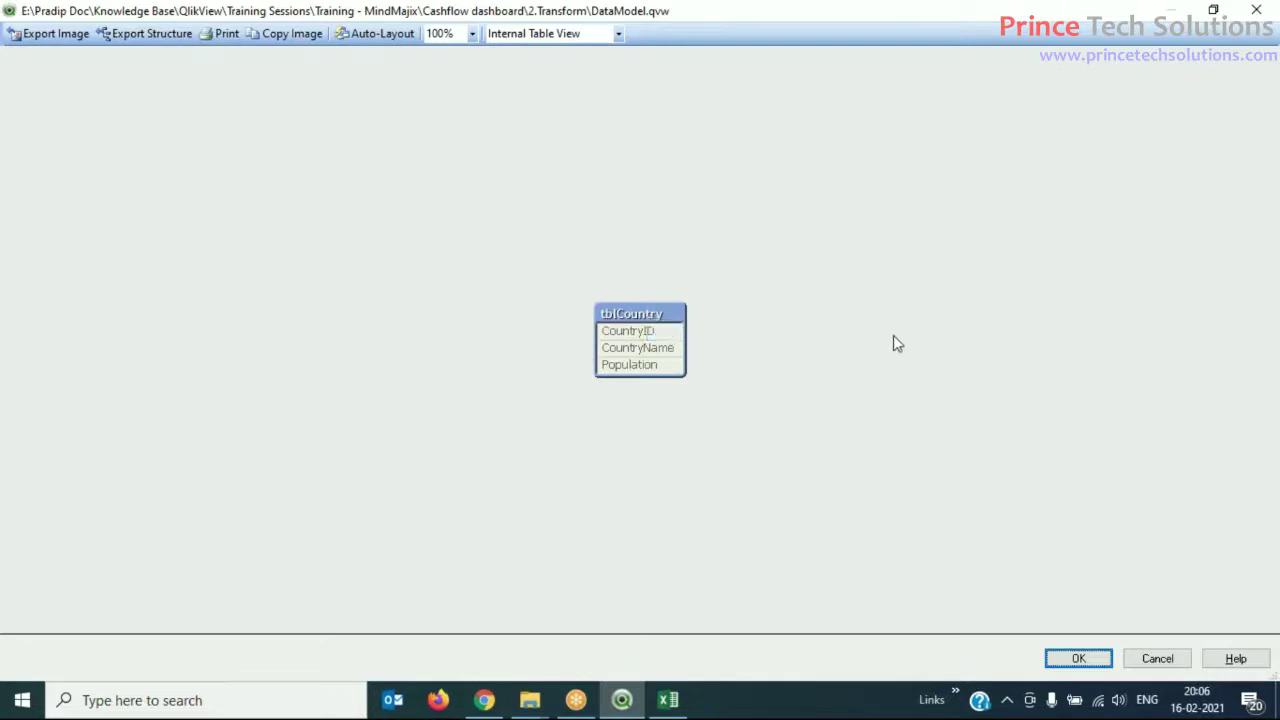
pyautogui.click(1080, 659)
pyautogui.click(525, 313)
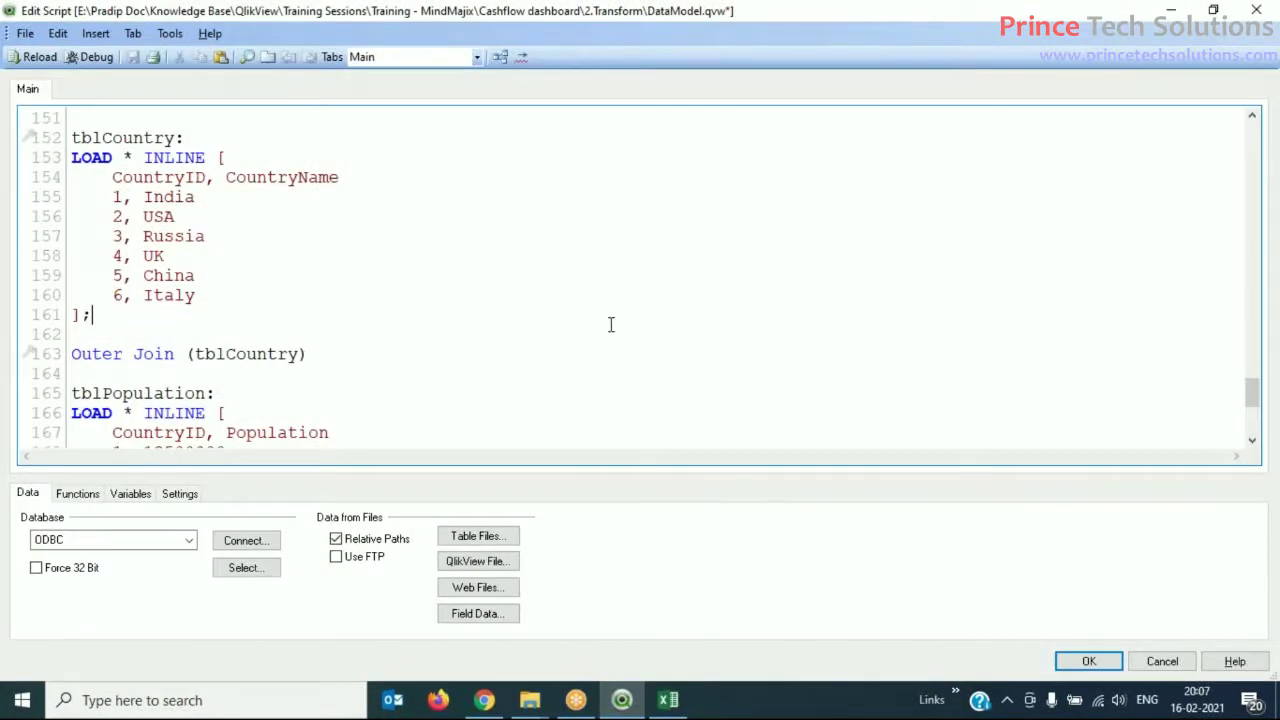
pyautogui.doubleClick(108, 354)
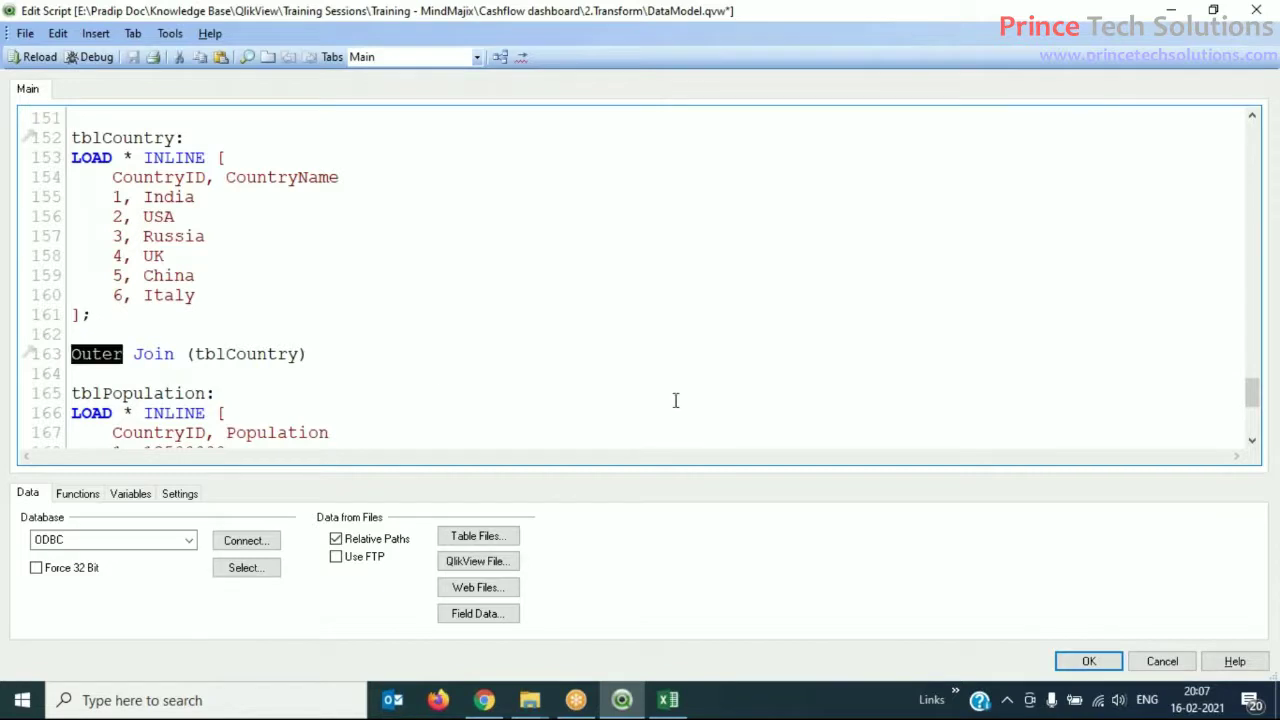